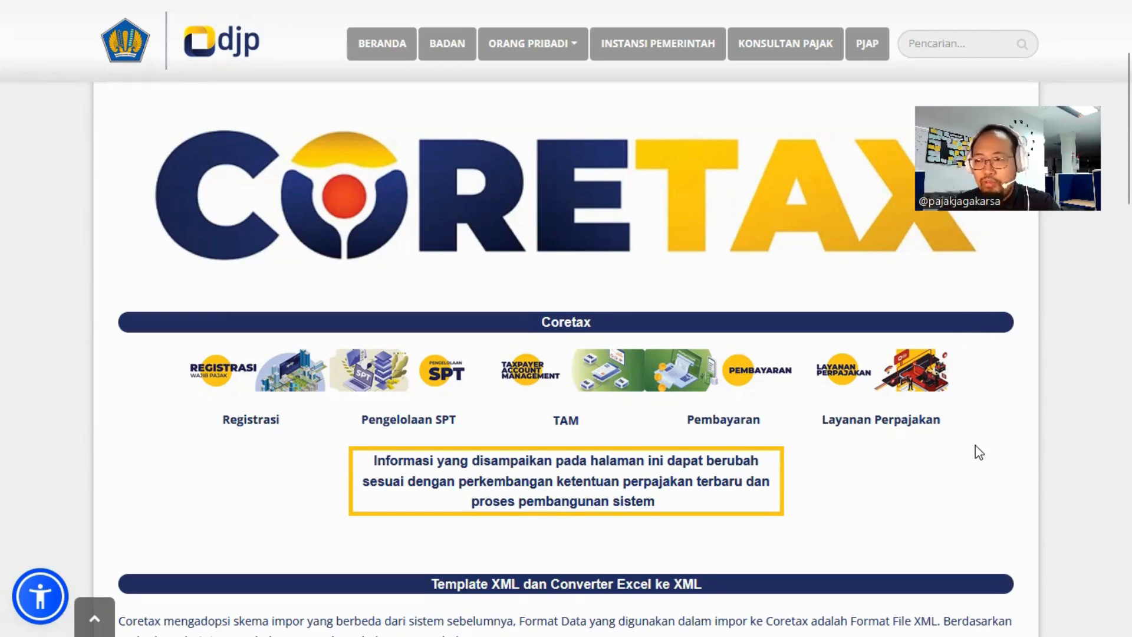
- Examine the Template XML dan Converter Excel ke XML page: its address, format changes, procedures and the table of converter and template downloads
{"action": "mouse_move", "coordinate": [131, 6]}
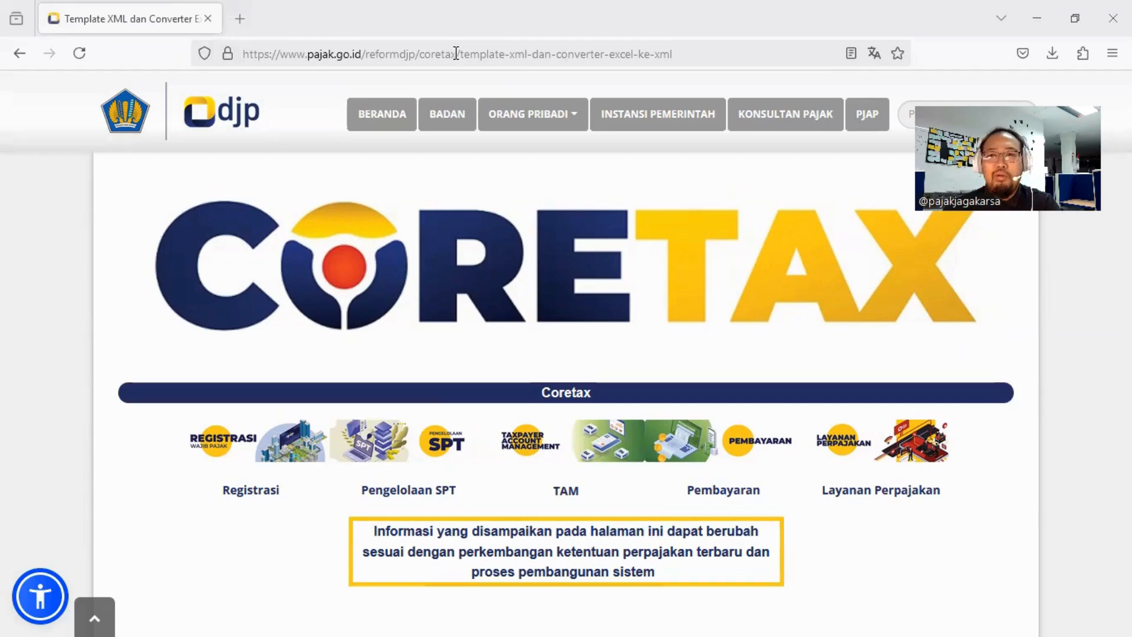
{"action": "key", "text": "F11"}
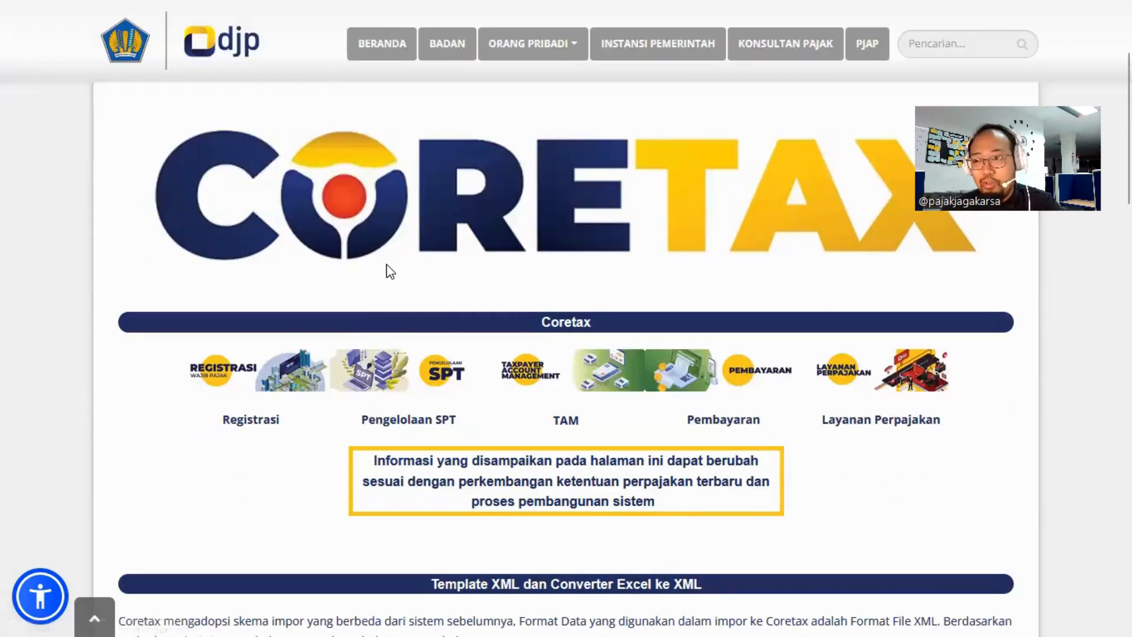
{"action": "scroll", "coordinate": [362, 259], "scroll_direction": "down", "scroll_amount": 7}
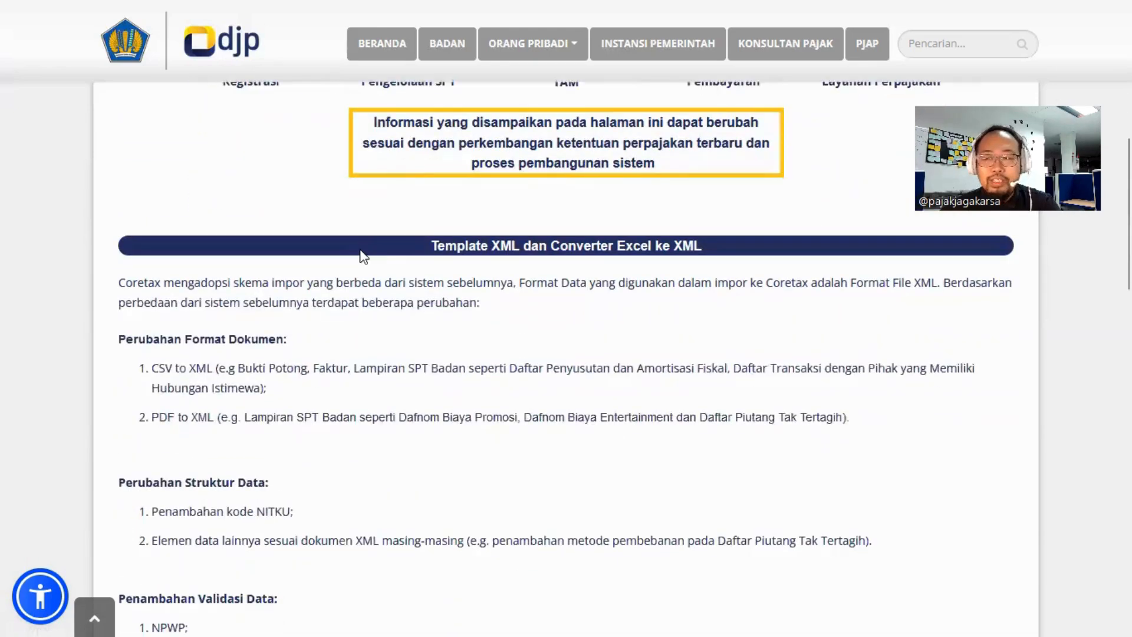
{"action": "scroll", "coordinate": [359, 250], "scroll_direction": "down", "scroll_amount": 1}
{"action": "scroll", "coordinate": [360, 250], "scroll_direction": "down", "scroll_amount": 7}
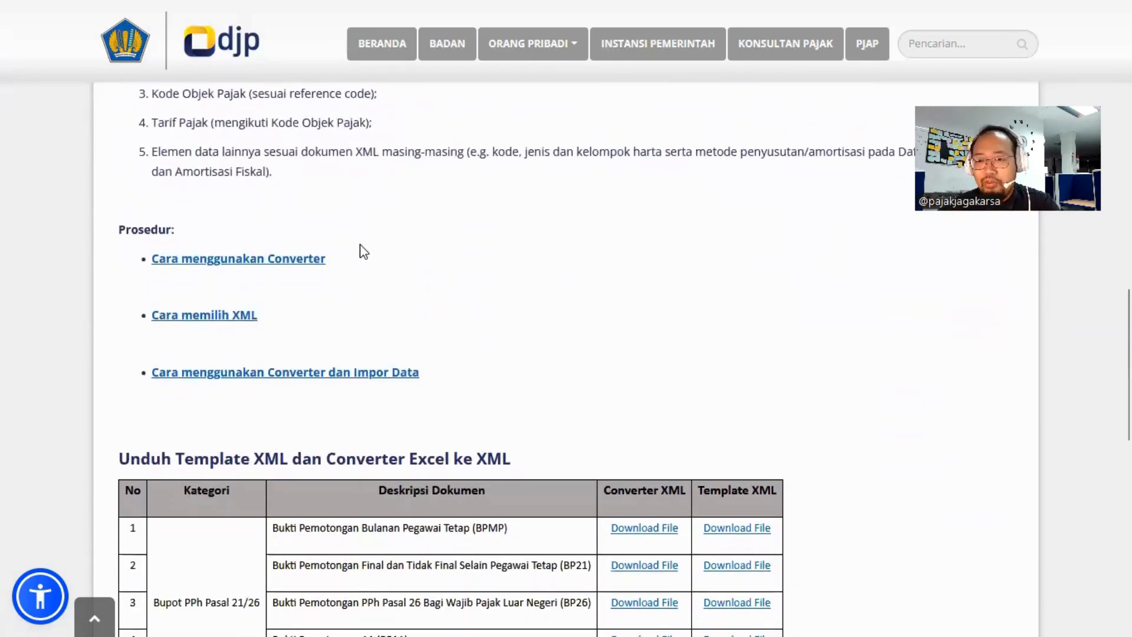
{"action": "scroll", "coordinate": [361, 251], "scroll_direction": "down", "scroll_amount": 4}
{"action": "scroll", "coordinate": [361, 250], "scroll_direction": "down", "scroll_amount": 5}
{"action": "scroll", "coordinate": [346, 356], "scroll_direction": "down", "scroll_amount": 5}
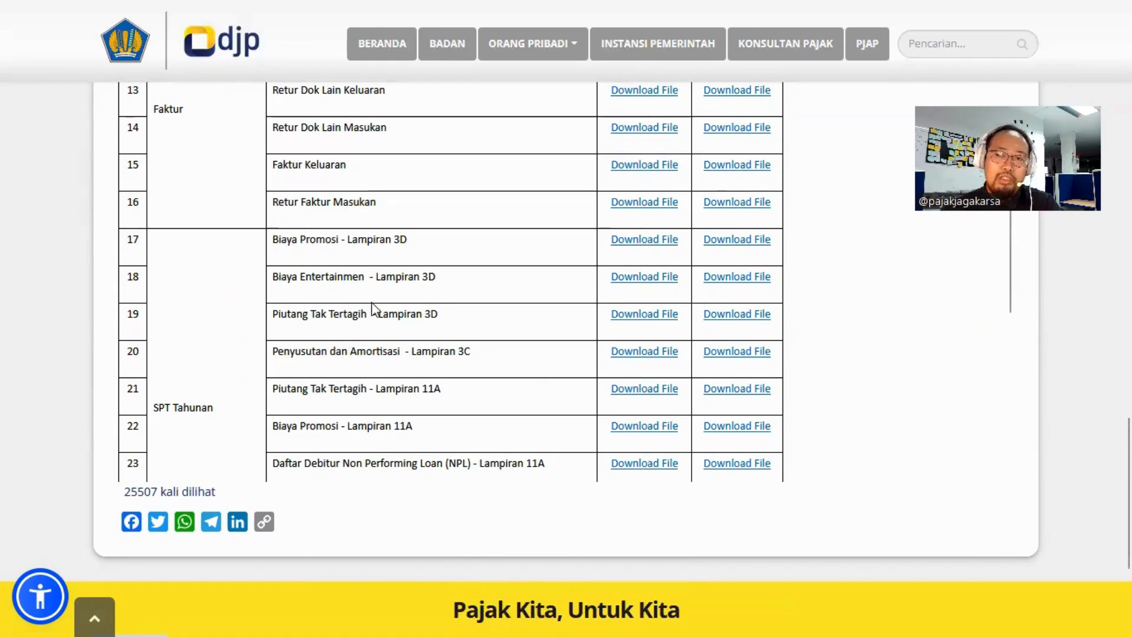
{"action": "scroll", "coordinate": [368, 307], "scroll_direction": "up", "scroll_amount": 6}
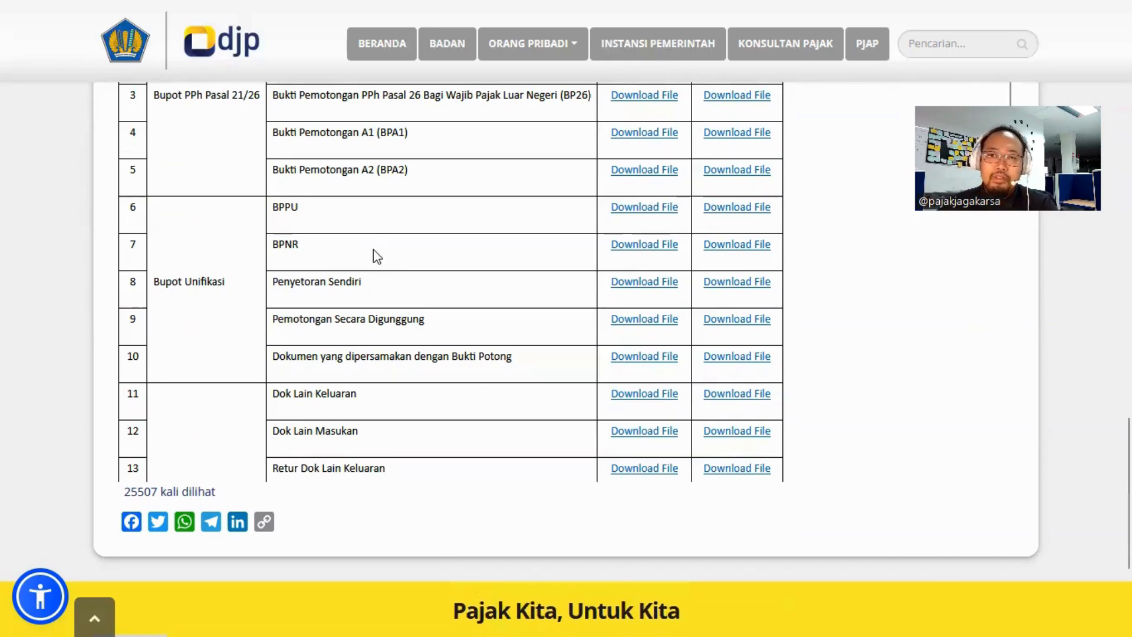
{"action": "scroll", "coordinate": [378, 253], "scroll_direction": "up", "scroll_amount": 7}
{"action": "scroll", "coordinate": [382, 252], "scroll_direction": "up", "scroll_amount": 4}
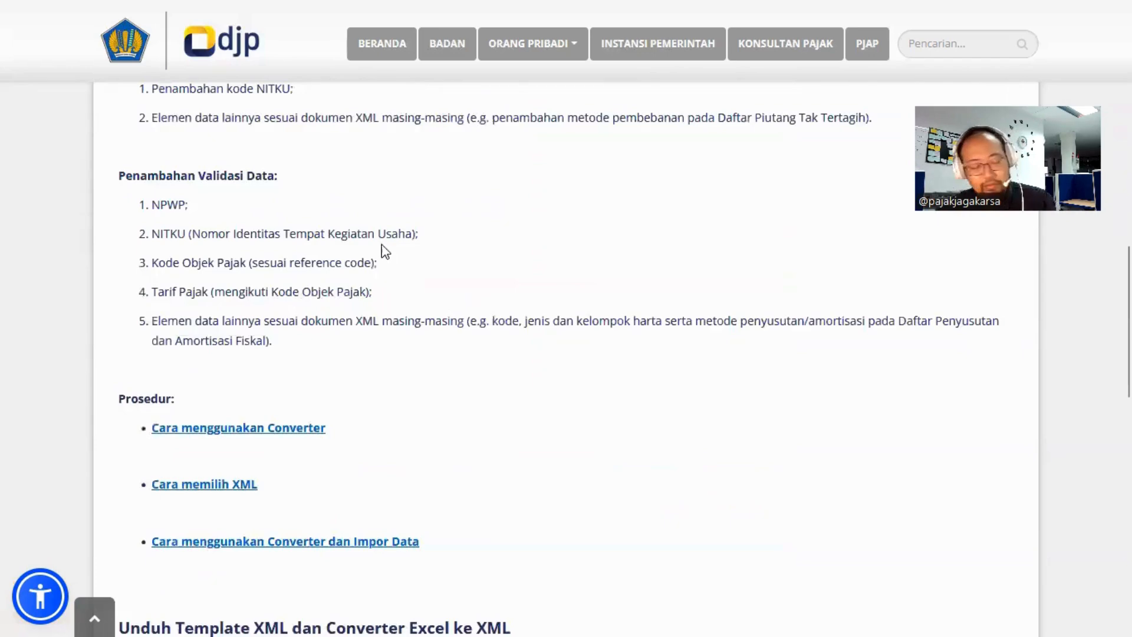
- Switch to the Desktop folder in File Explorer, open BPPU Excel to XML.xlsx and enable editing of the workbook
{"action": "key", "text": "alt+Tab"}
{"action": "key", "text": "alt+Tab"}
{"action": "key", "text": "alt+Tab"}
{"action": "key", "text": "alt+Tab"}
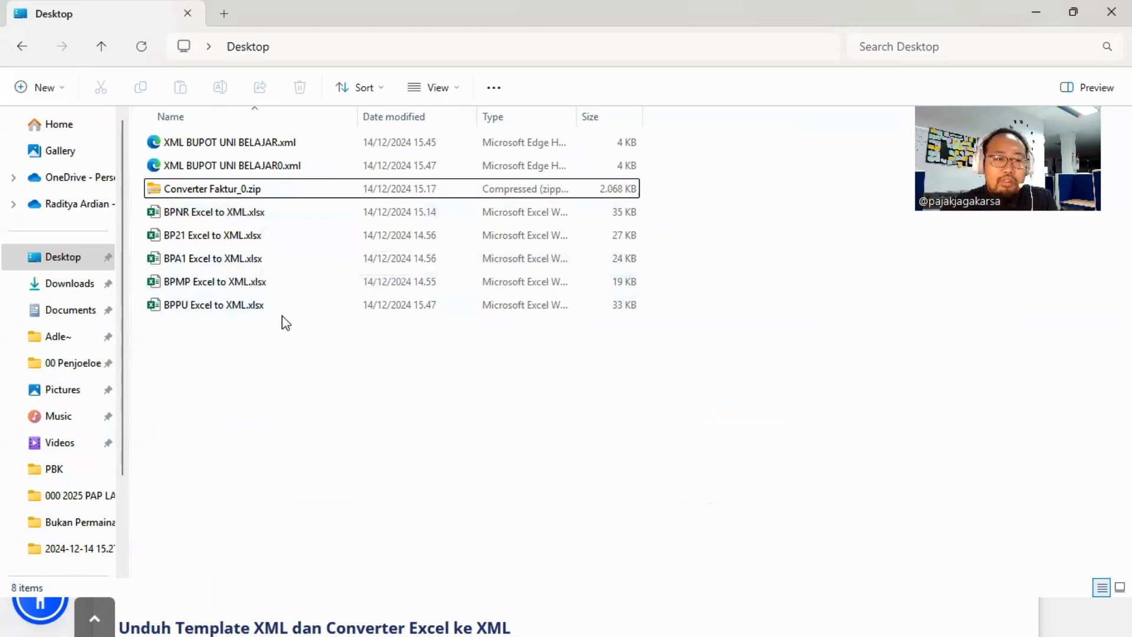
{"action": "double_click", "coordinate": [255, 302]}
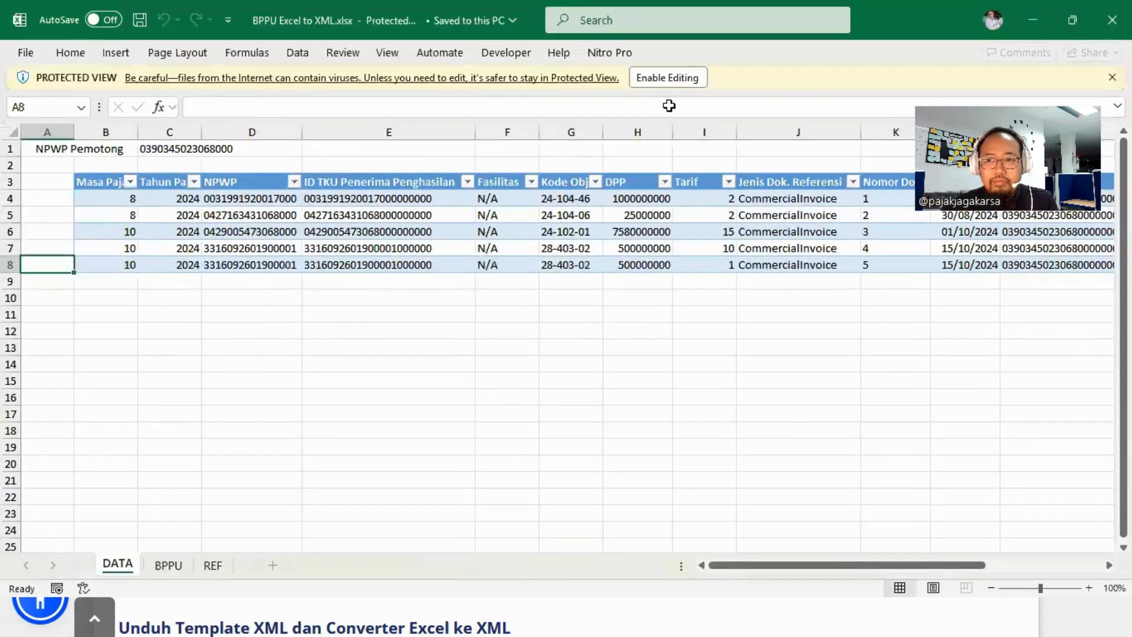
{"action": "left_click", "coordinate": [676, 79]}
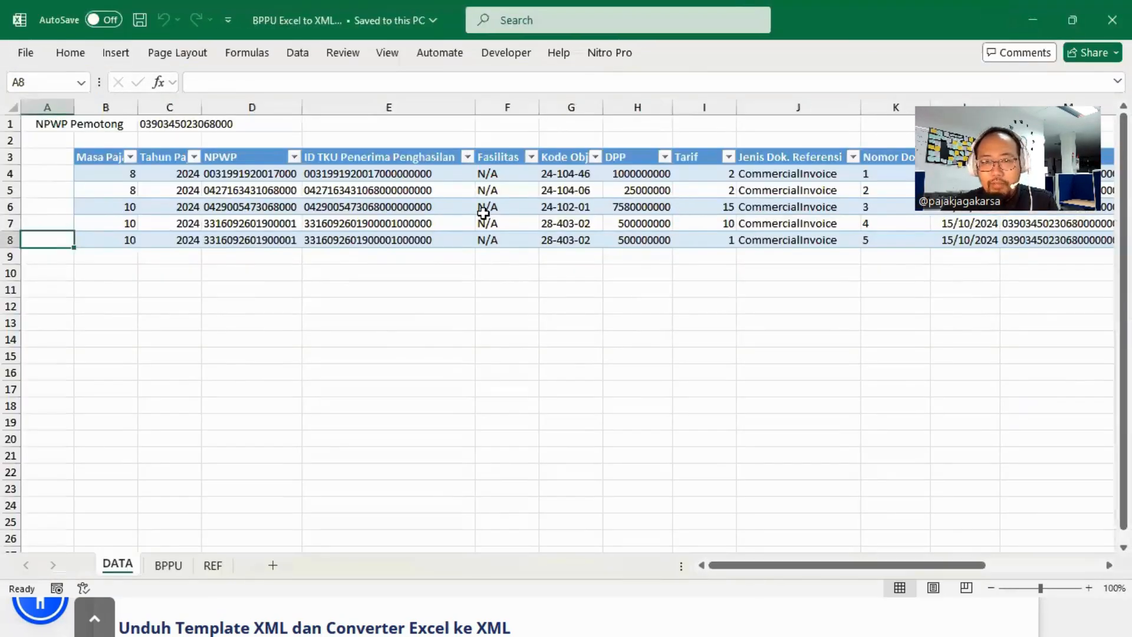
- Enter Z in cell E11 below the table on the DATA sheet
{"action": "left_click", "coordinate": [307, 216]}
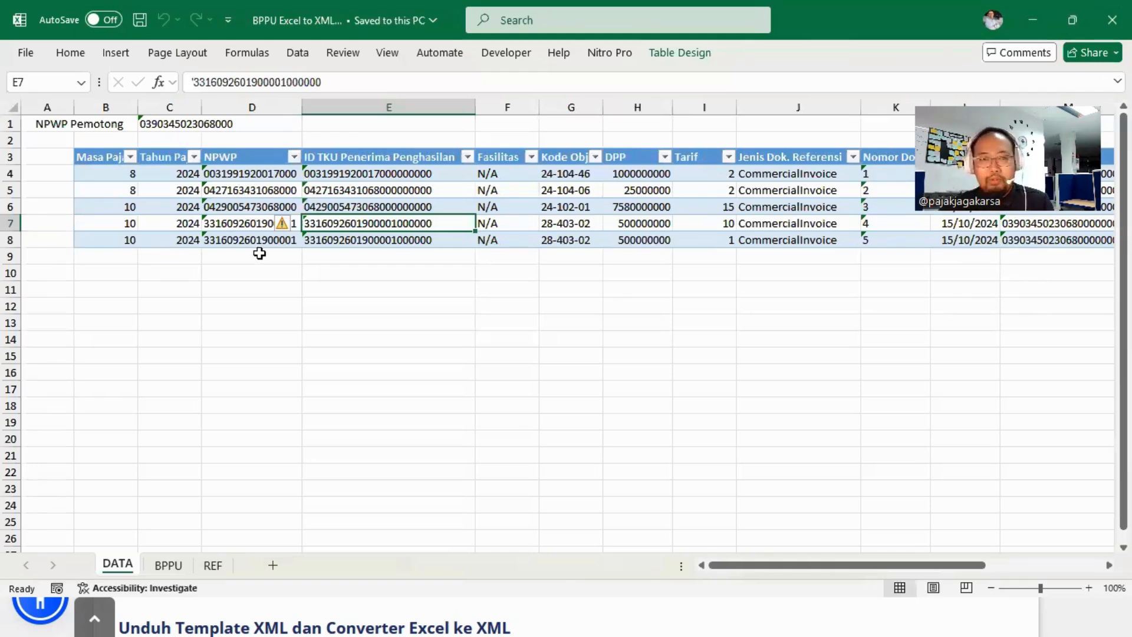
{"action": "left_click", "coordinate": [247, 206]}
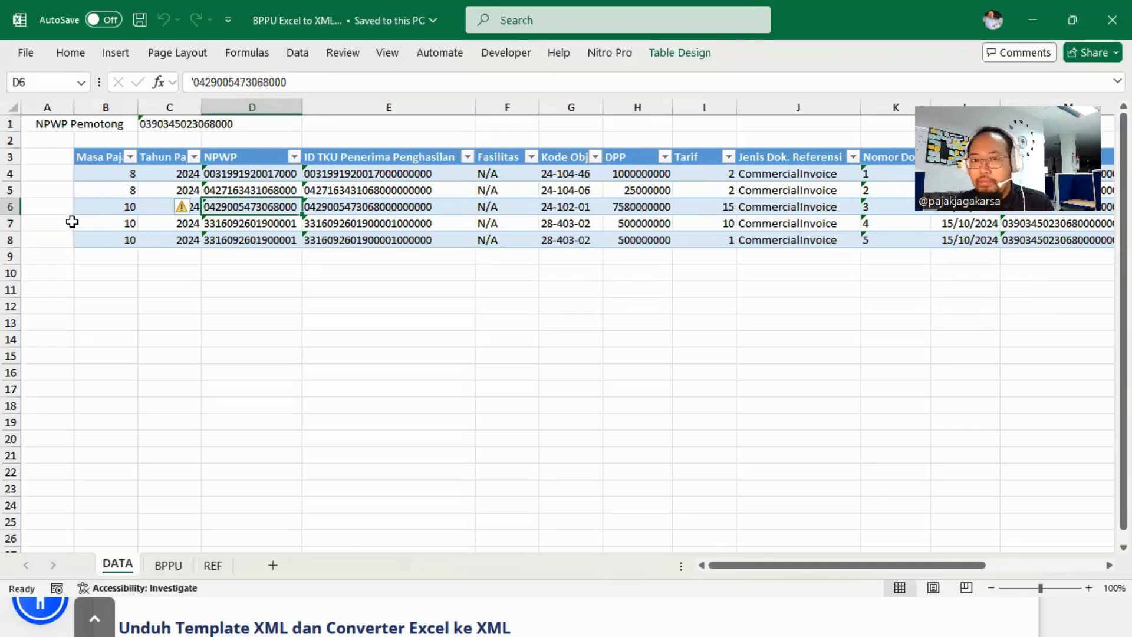
{"action": "left_click", "coordinate": [337, 285]}
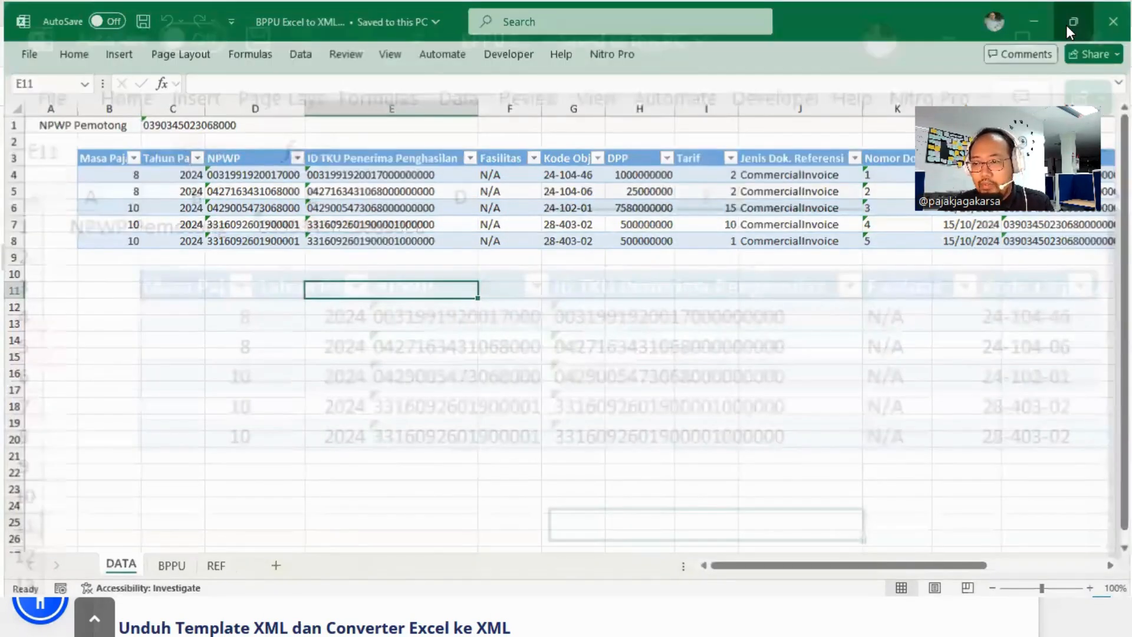
{"action": "left_click", "coordinate": [1066, 24]}
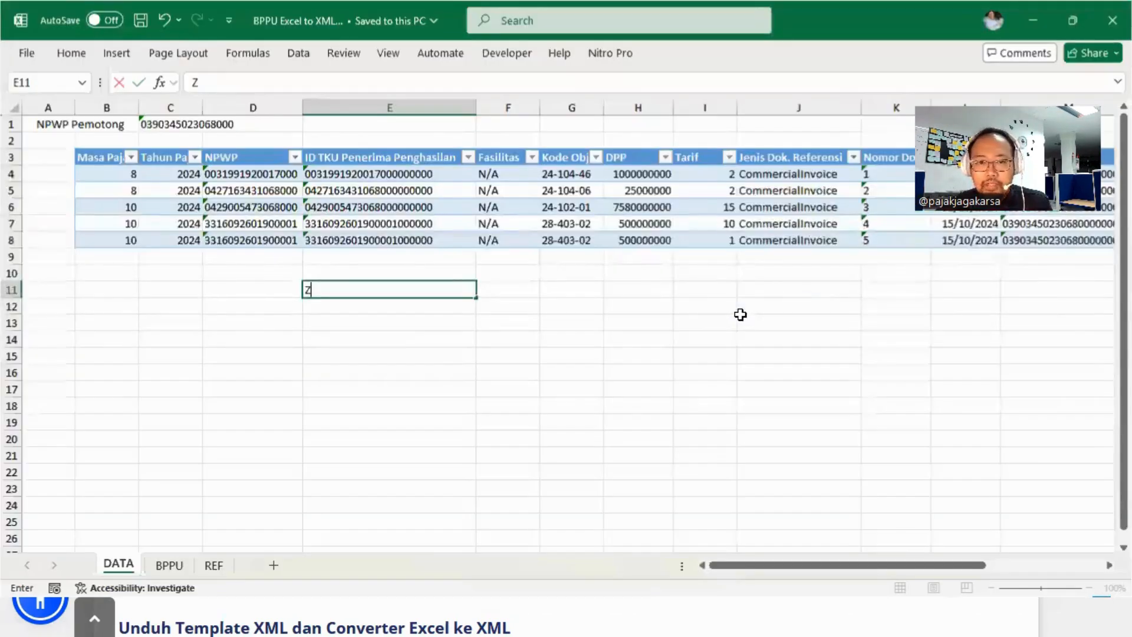
{"action": "left_click", "coordinate": [706, 288]}
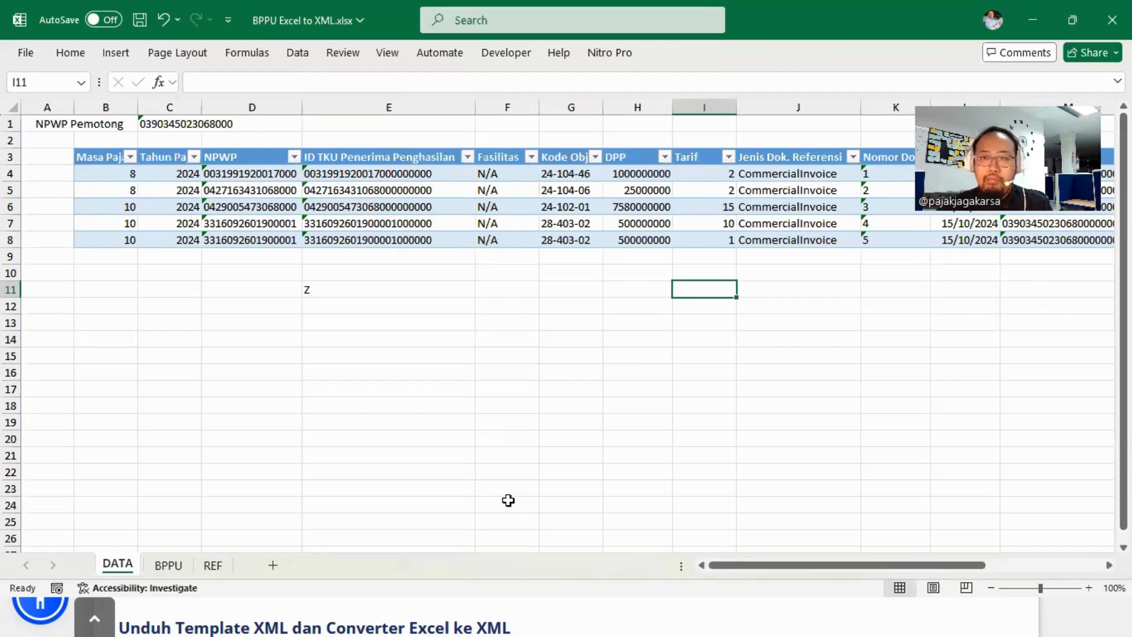
- Ensure Developer is enabled under Main Tabs in the ribbon customization options, apply the options and locate the XML Export command
{"action": "left_click", "coordinate": [523, 58]}
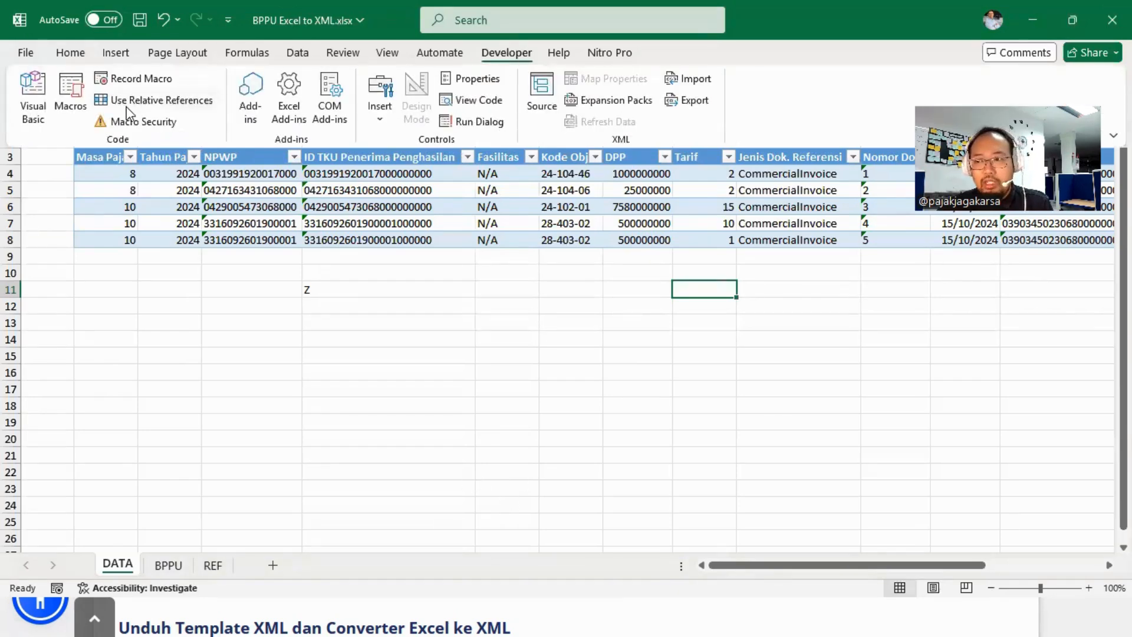
{"action": "left_click", "coordinate": [31, 54]}
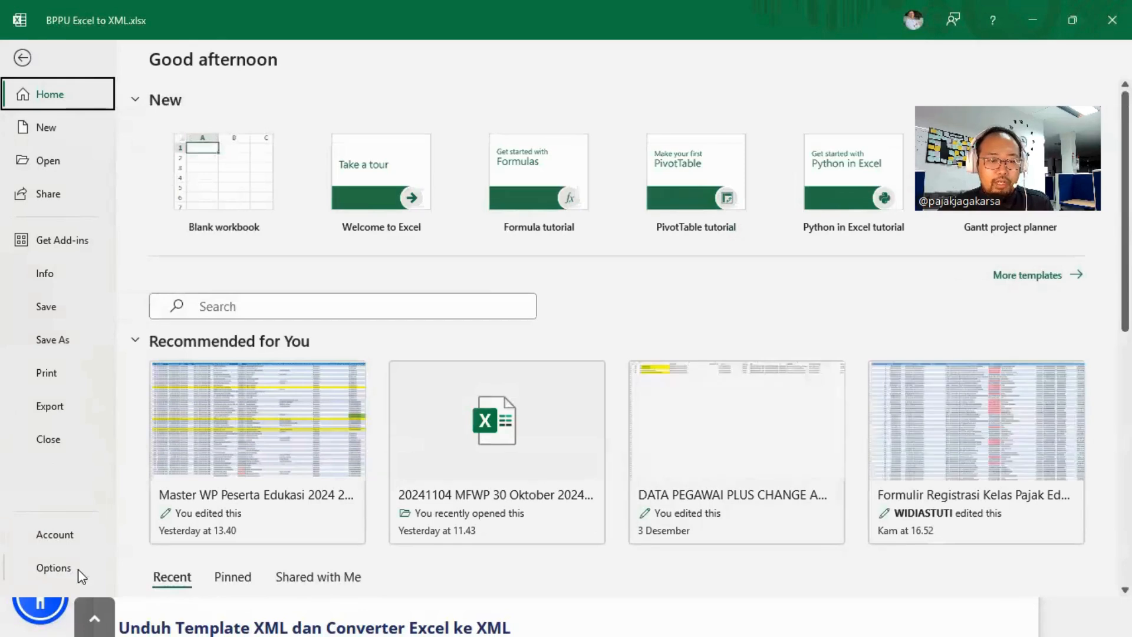
{"action": "left_click", "coordinate": [77, 568]}
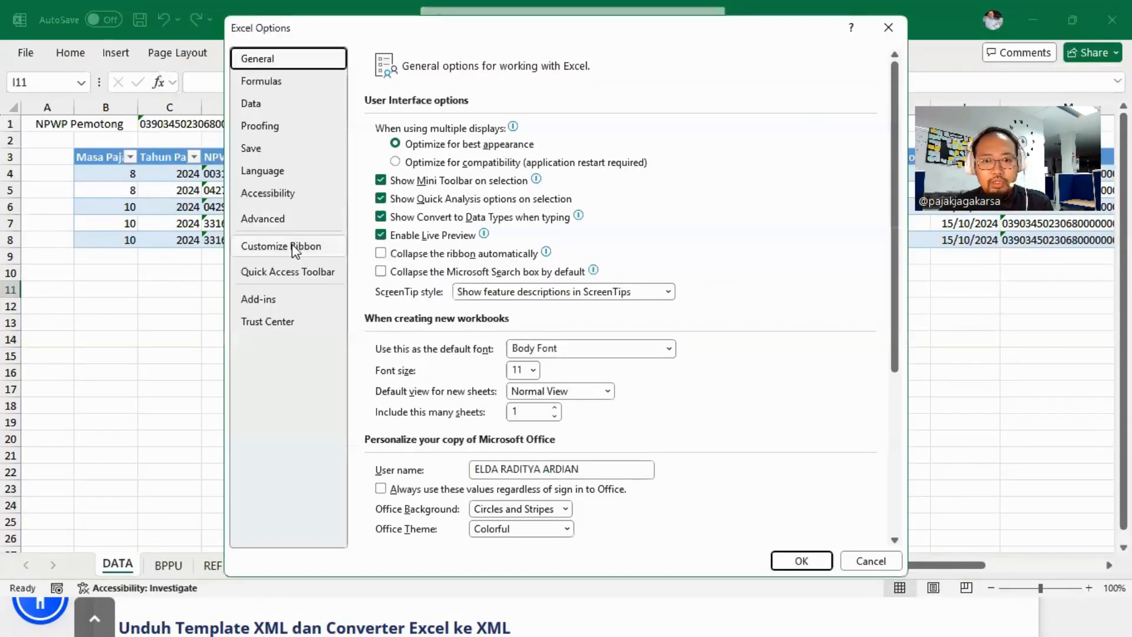
{"action": "left_click", "coordinate": [283, 247]}
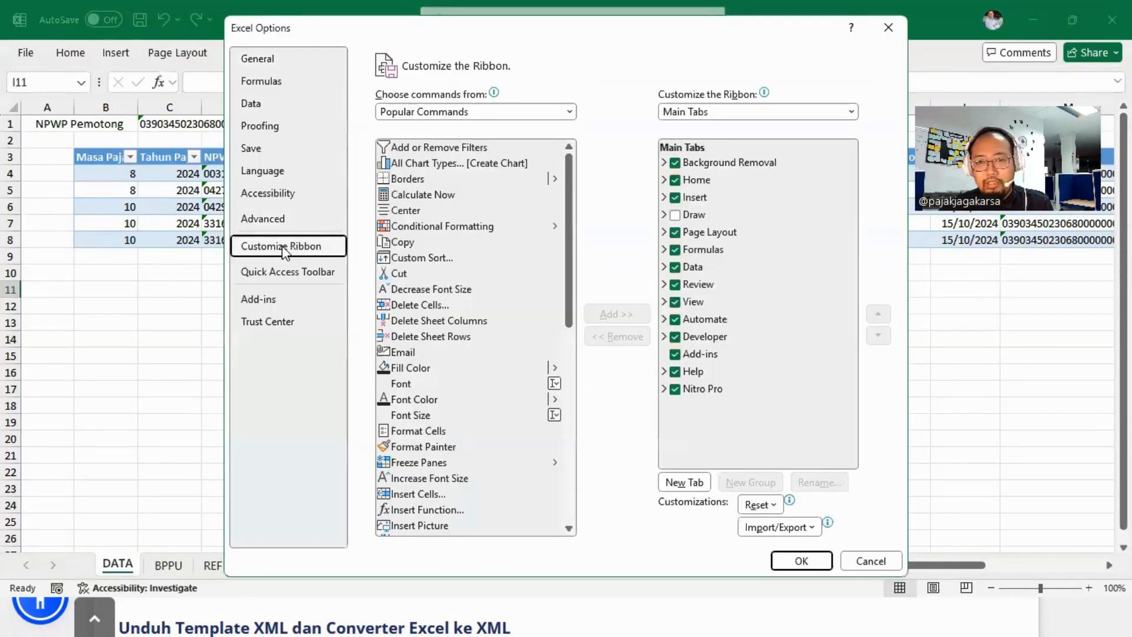
{"action": "left_click", "coordinate": [707, 337]}
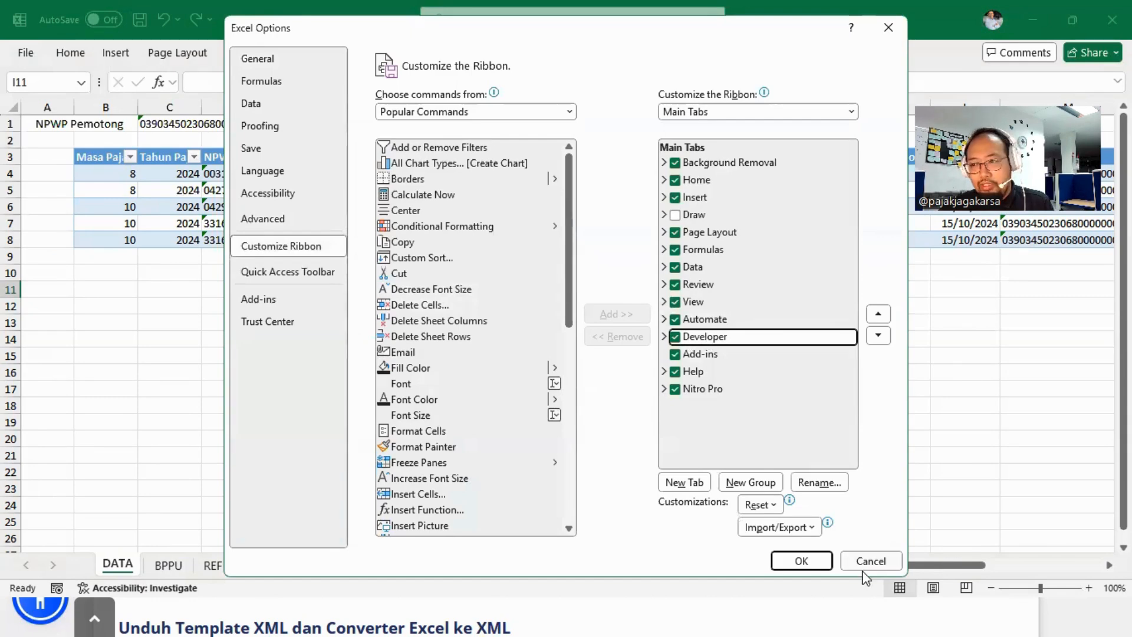
{"action": "left_click", "coordinate": [801, 561]}
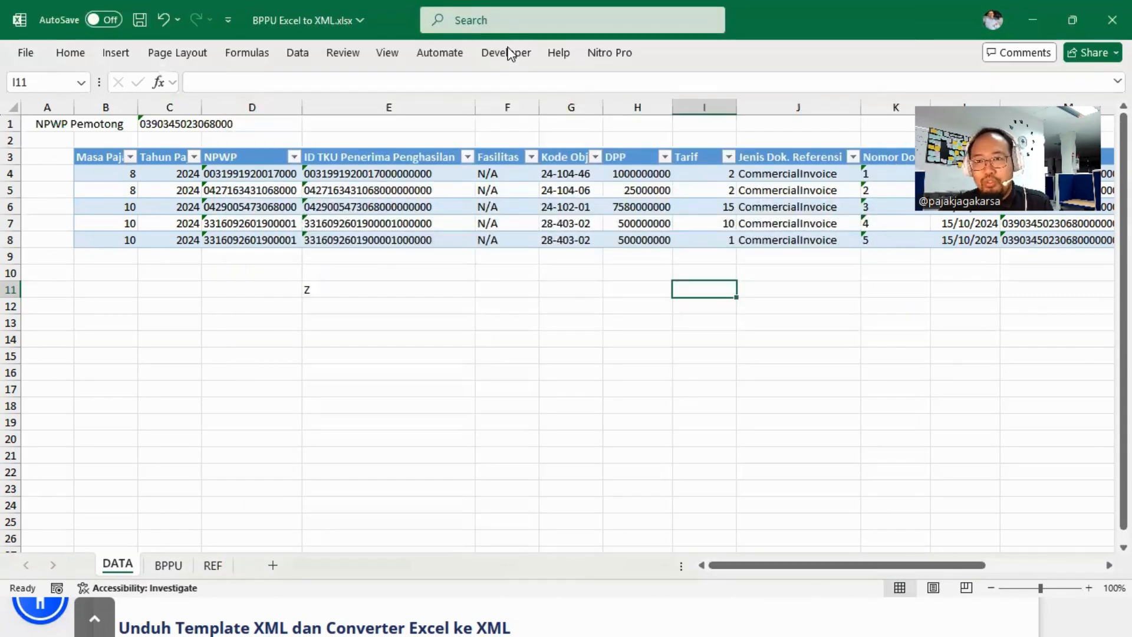
{"action": "left_click", "coordinate": [509, 52]}
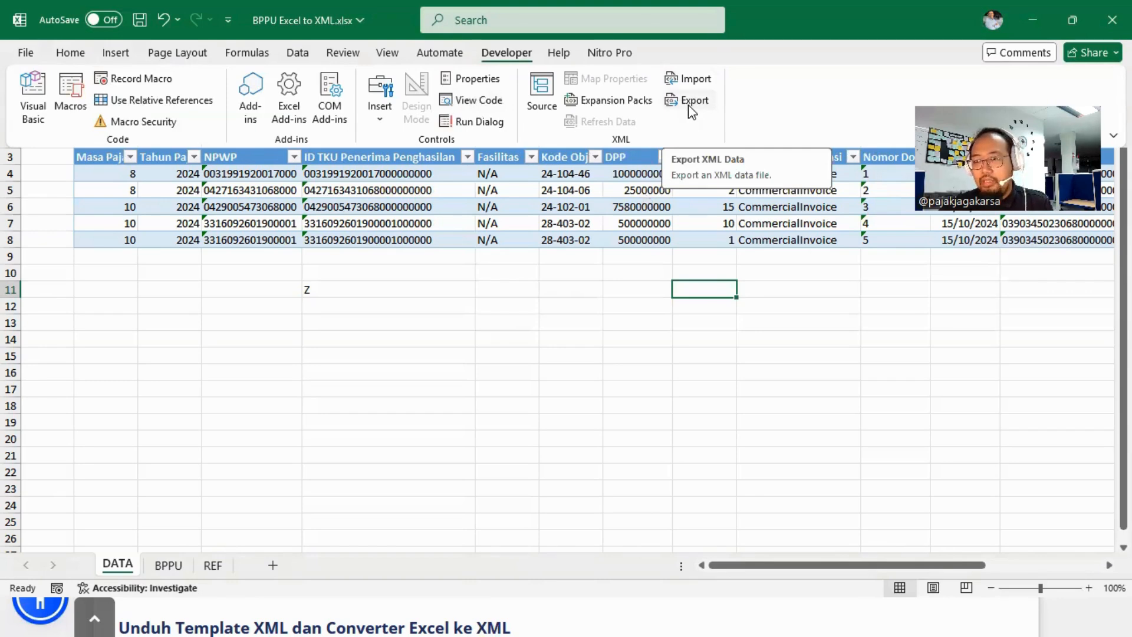
{"action": "left_click", "coordinate": [560, 344]}
- Save a copy of the workbook to the Desktop in XML Data (*.xml) format as BPPU Excel to XML.xml
{"action": "left_click", "coordinate": [27, 54]}
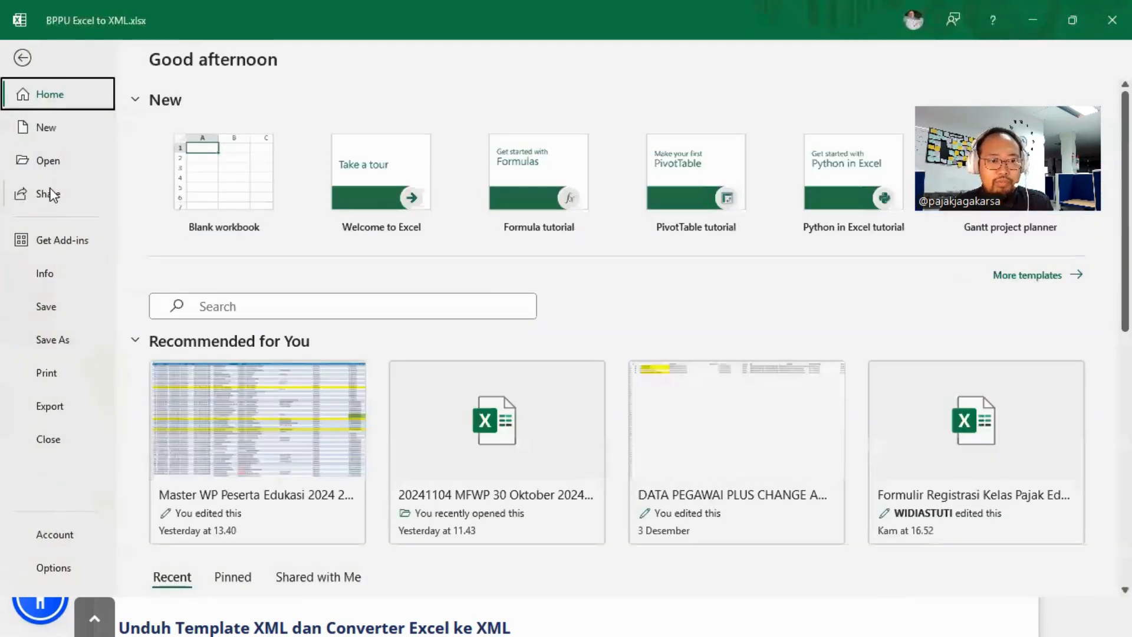
{"action": "left_click", "coordinate": [62, 345]}
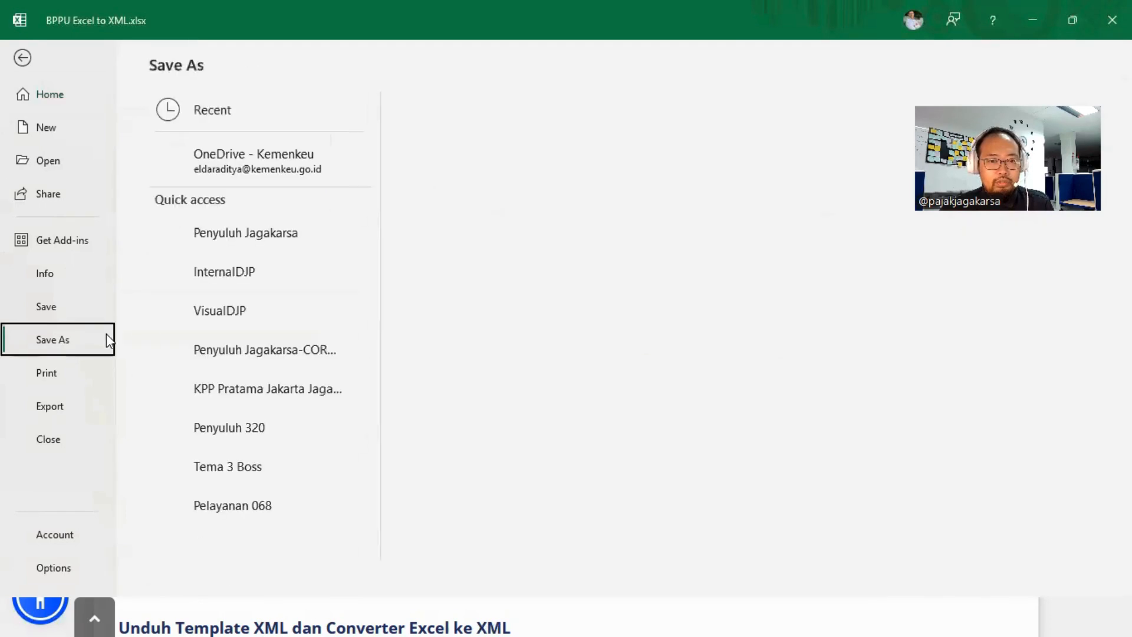
{"action": "scroll", "coordinate": [235, 451], "scroll_direction": "down", "scroll_amount": 5}
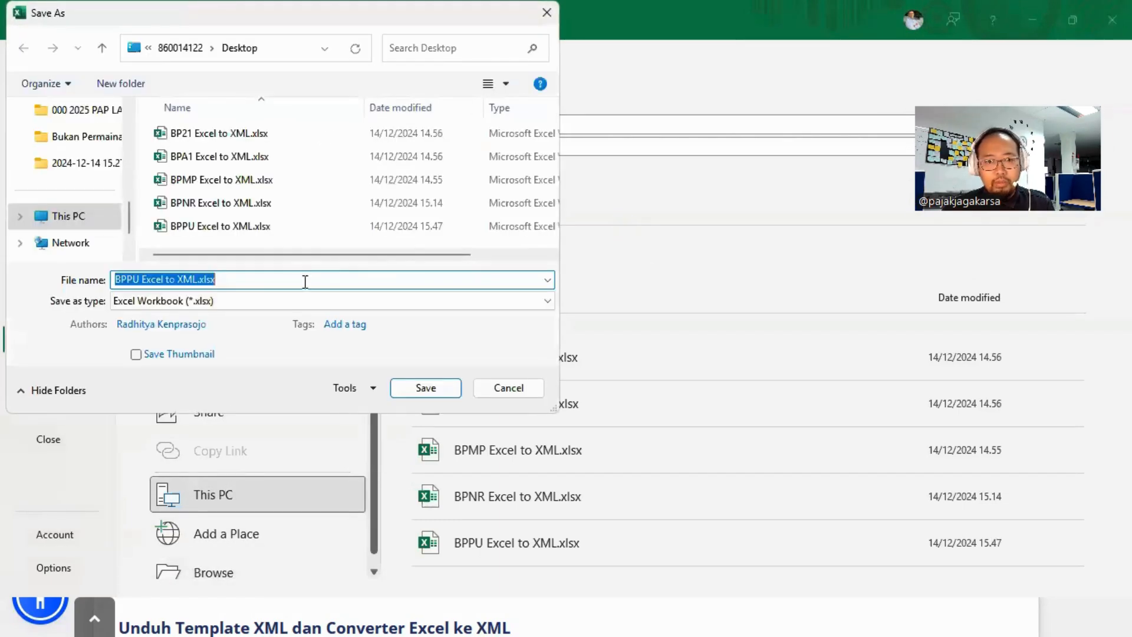
{"action": "left_click", "coordinate": [245, 299]}
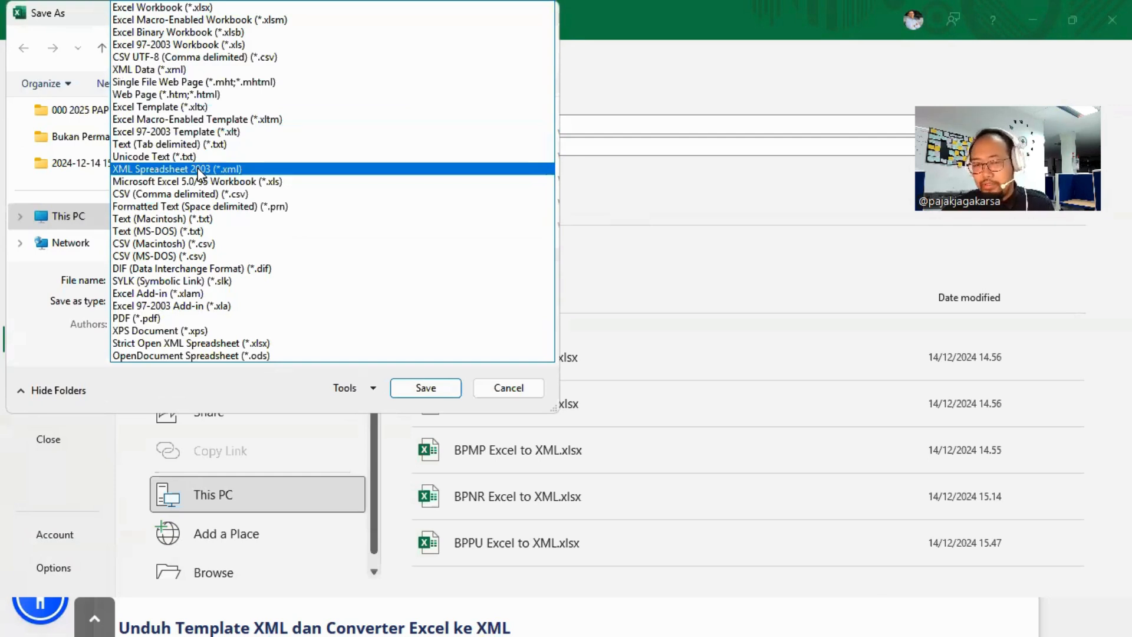
{"action": "left_click", "coordinate": [184, 70]}
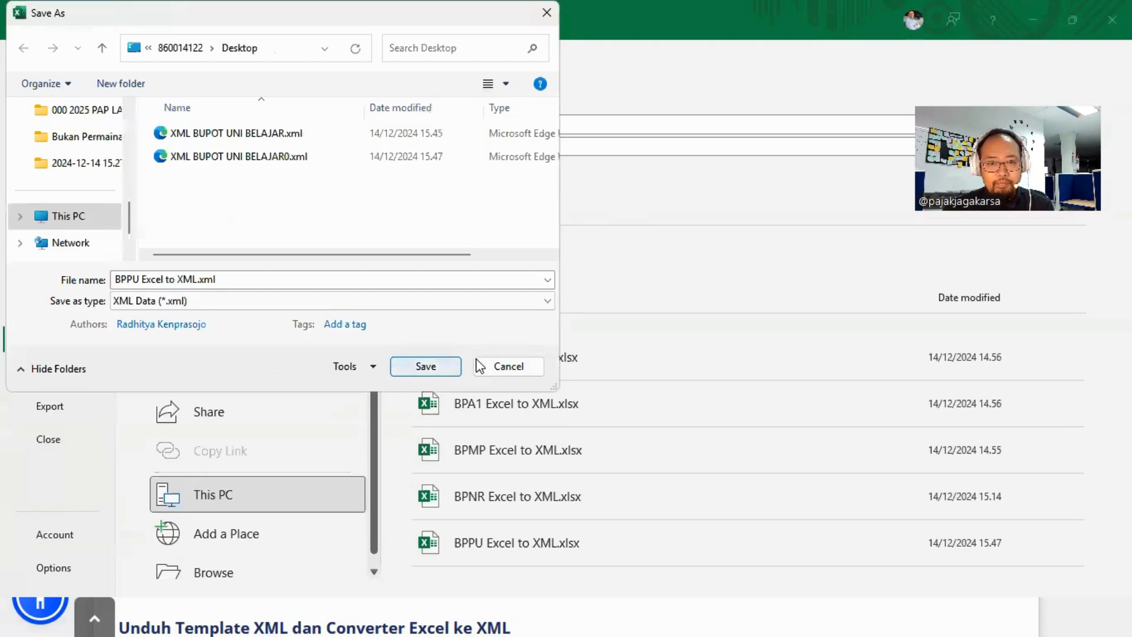
{"action": "left_click", "coordinate": [438, 368]}
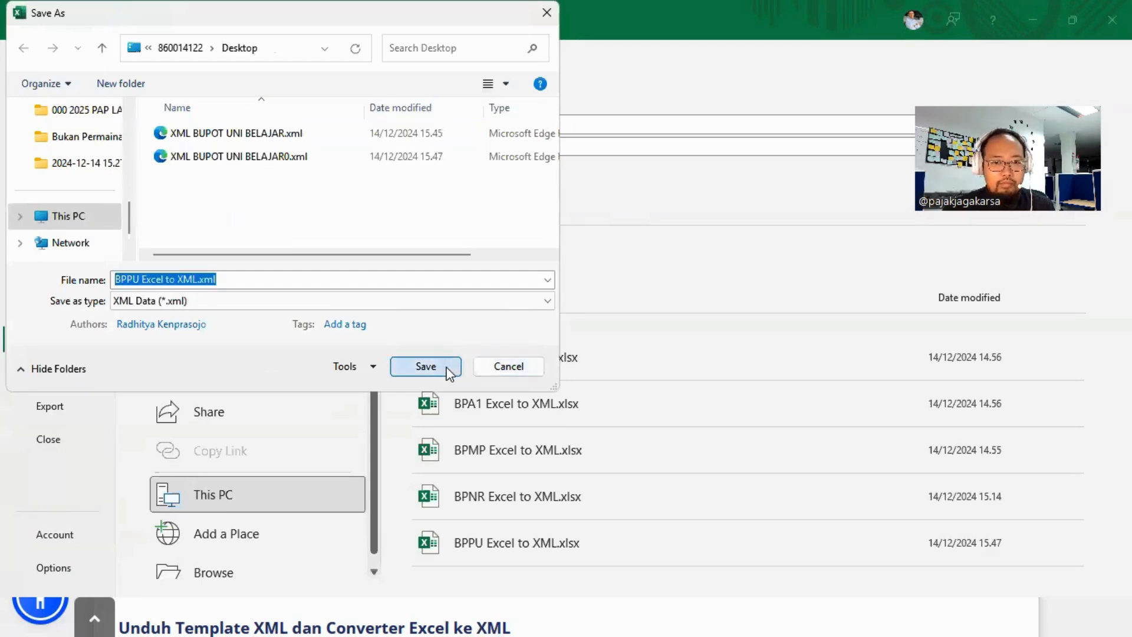
{"action": "left_click", "coordinate": [533, 352]}
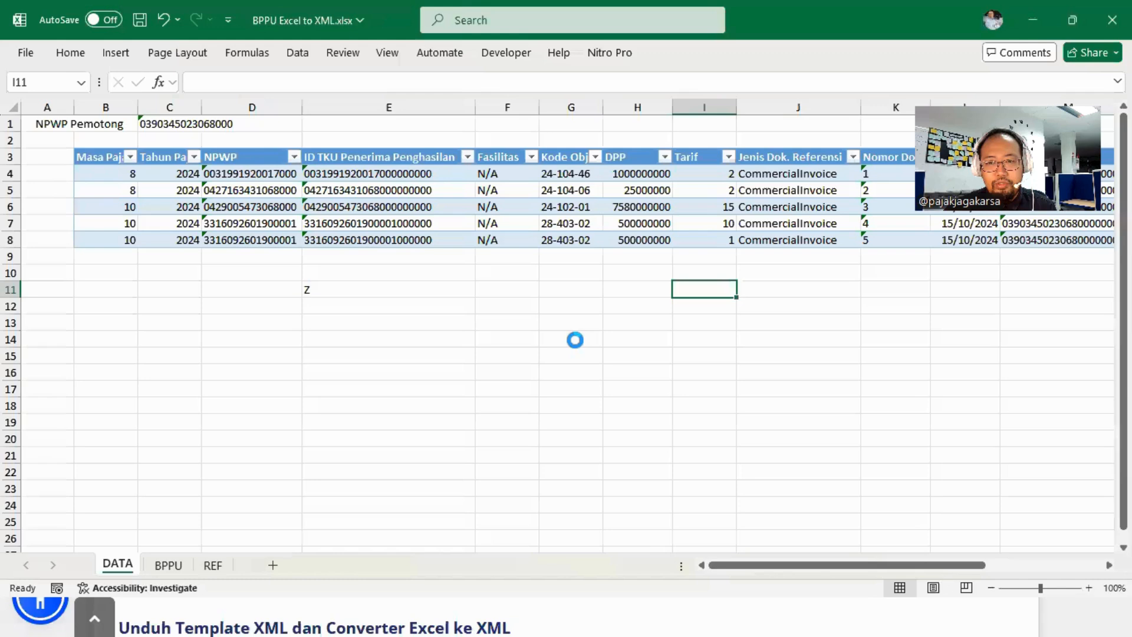
- Clear the stray Z from cell E11 on the DATA sheet
{"action": "left_click", "coordinate": [430, 290]}
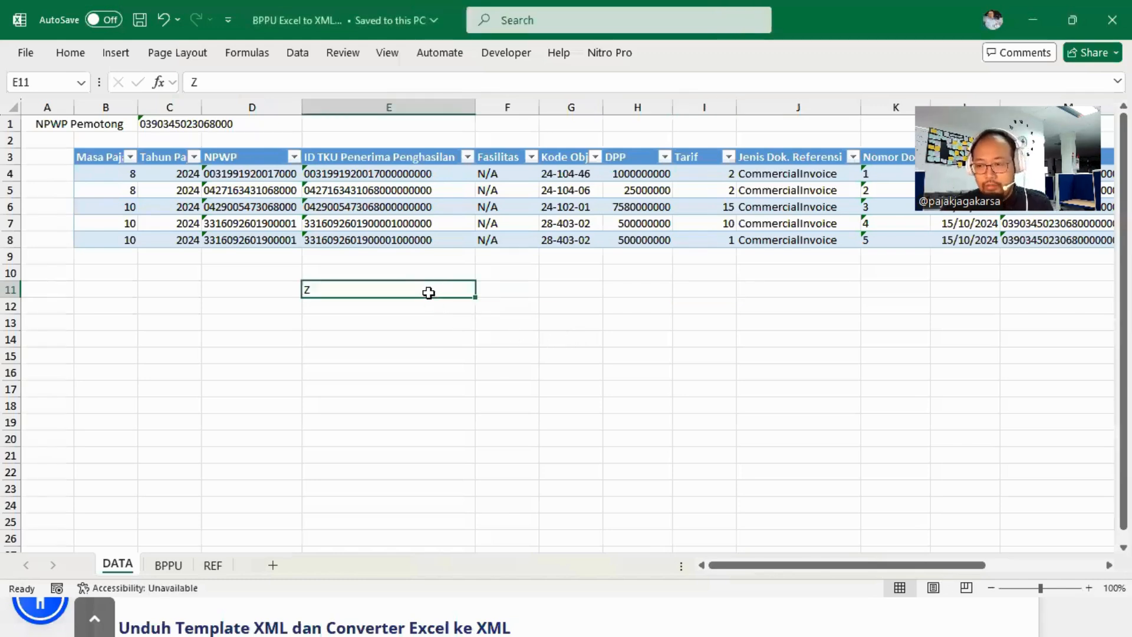
{"action": "key", "text": "Escape"}
{"action": "left_click", "coordinate": [568, 193]}
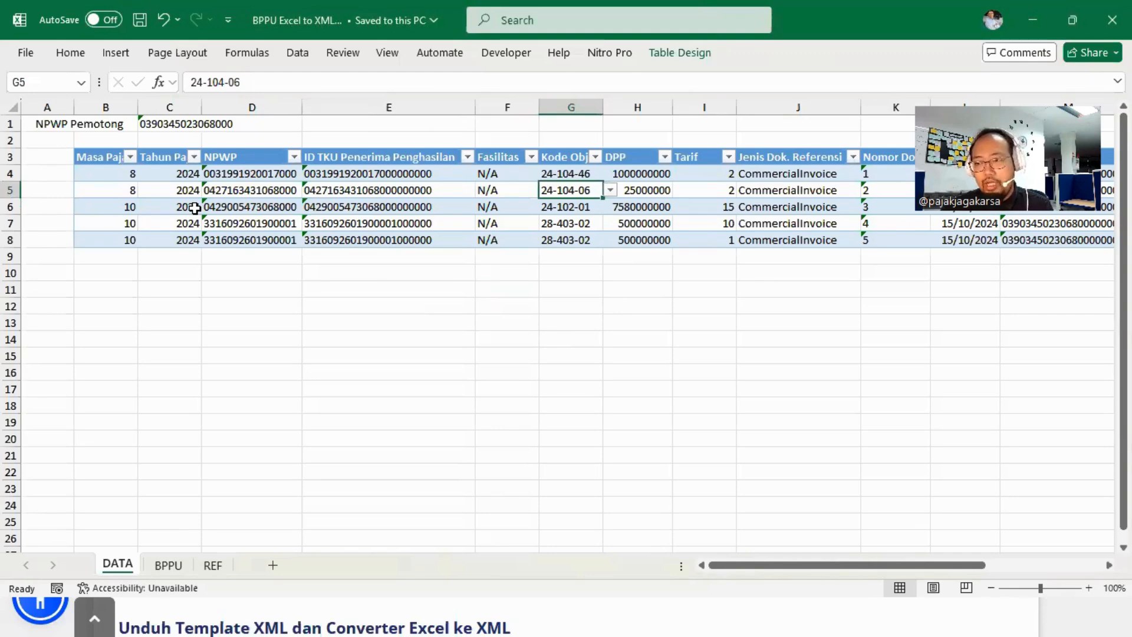
- Review the table's column headers on the DATA sheet, from Masa Pajak through Tanggal Pemotongan, and return to the first columns
{"action": "left_click", "coordinate": [99, 155]}
{"action": "key", "text": "Right"}
{"action": "key", "text": "Right"}
{"action": "key", "text": "Right"}
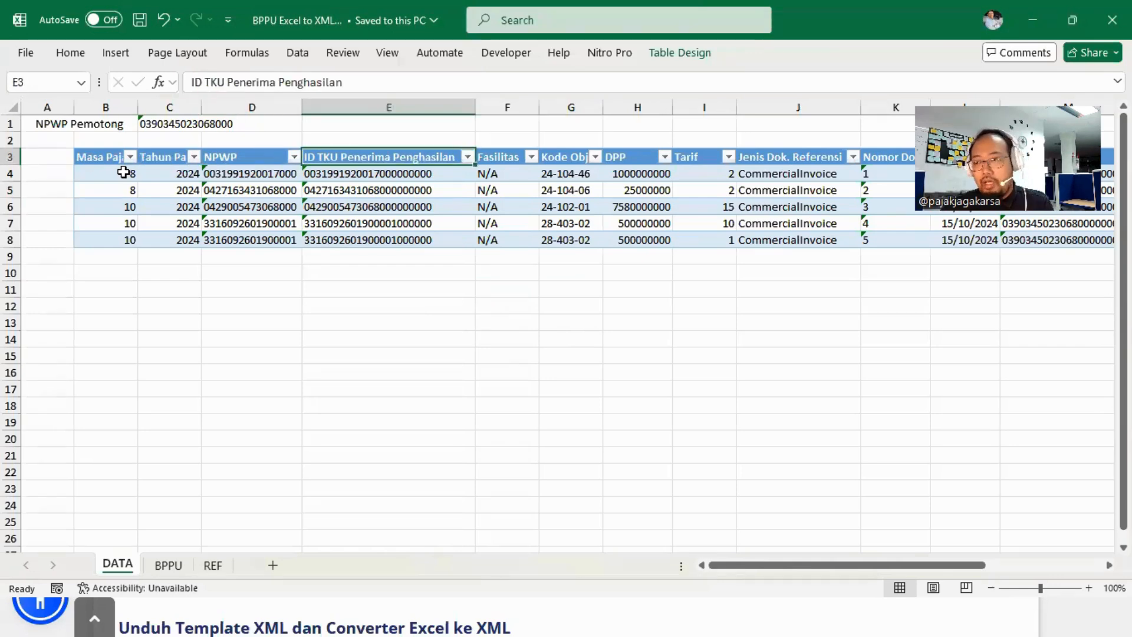
{"action": "key", "text": "Right"}
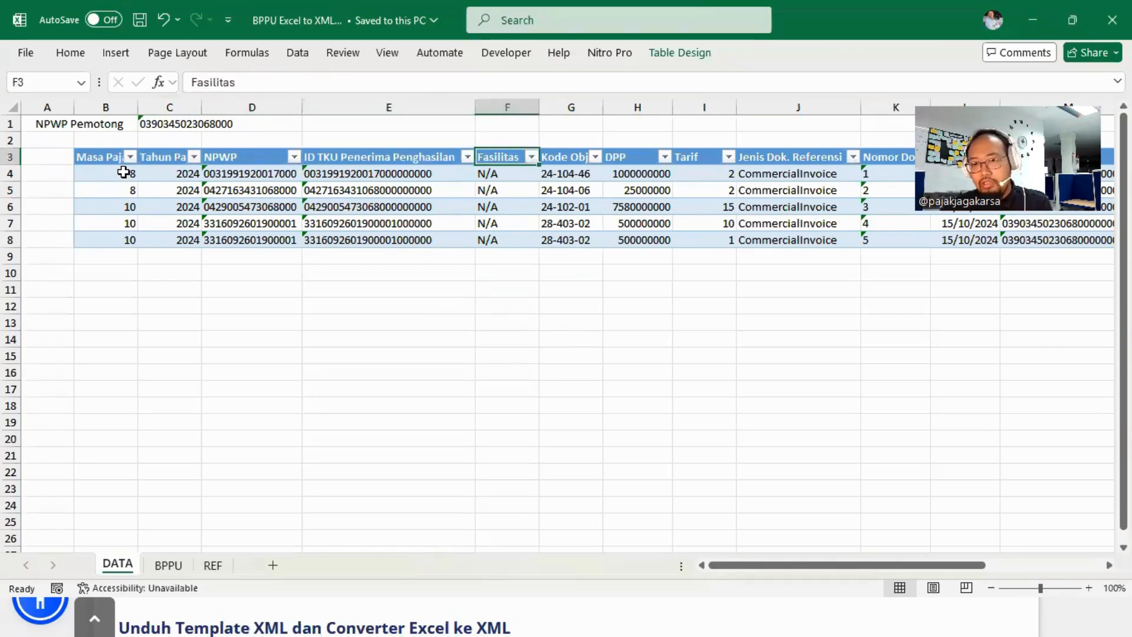
{"action": "key", "text": "Right"}
{"action": "key", "text": "Right"}
{"action": "key", "text": "Right"}
{"action": "key", "text": "Right"}
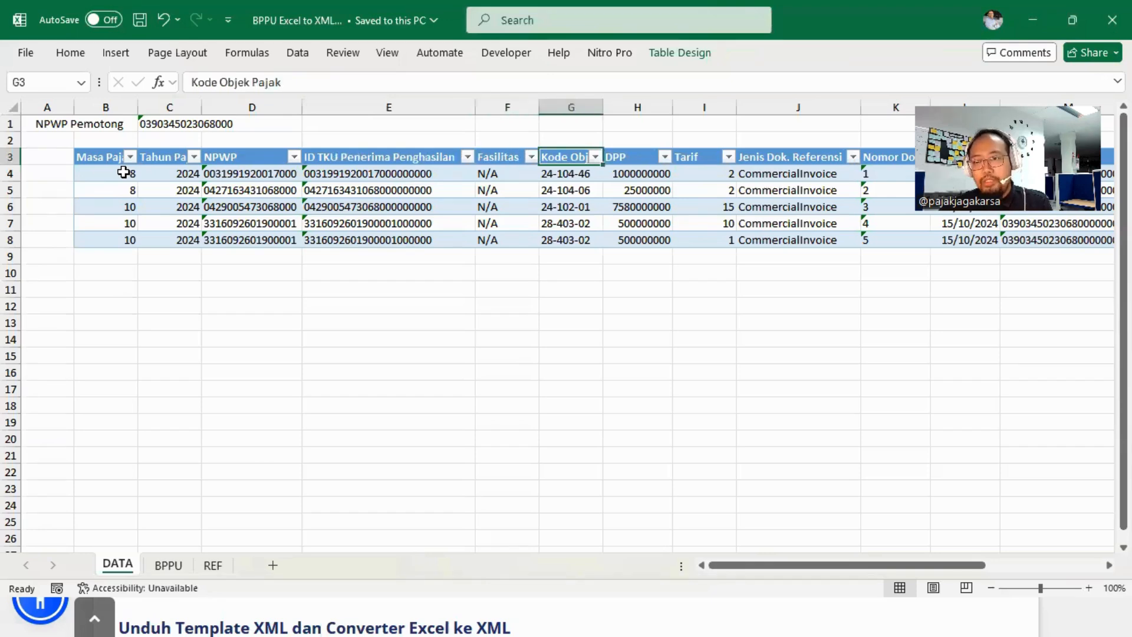
{"action": "key", "text": "Right"}
{"action": "key", "text": "Right"}
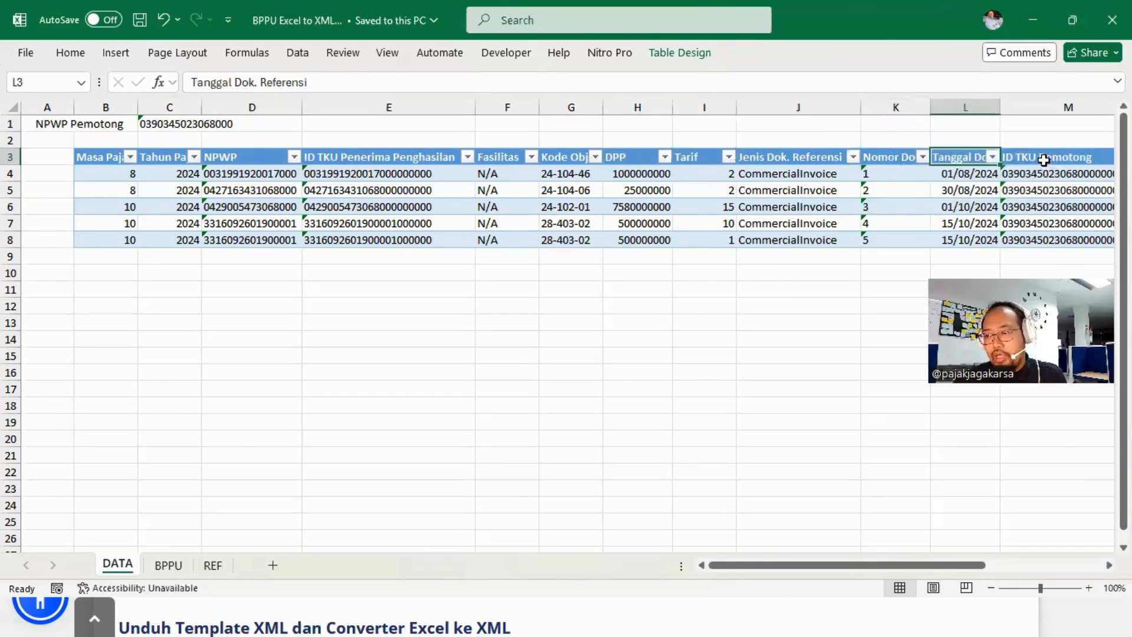
{"action": "key", "text": "Right"}
{"action": "key", "text": "Right"}
{"action": "key", "text": "Right"}
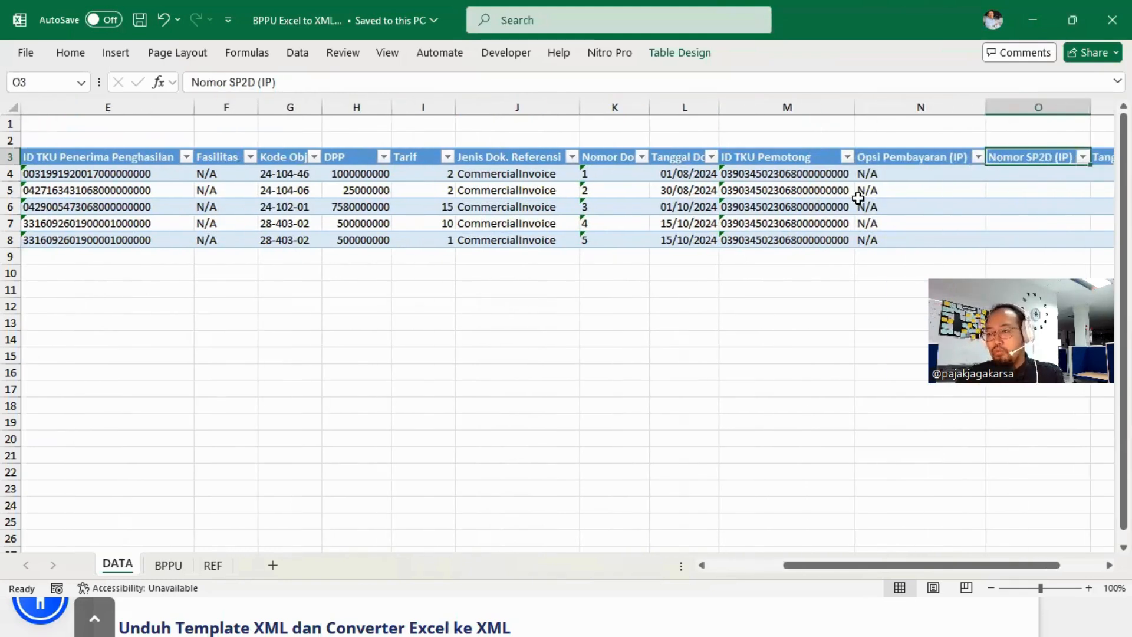
{"action": "key", "text": "Right"}
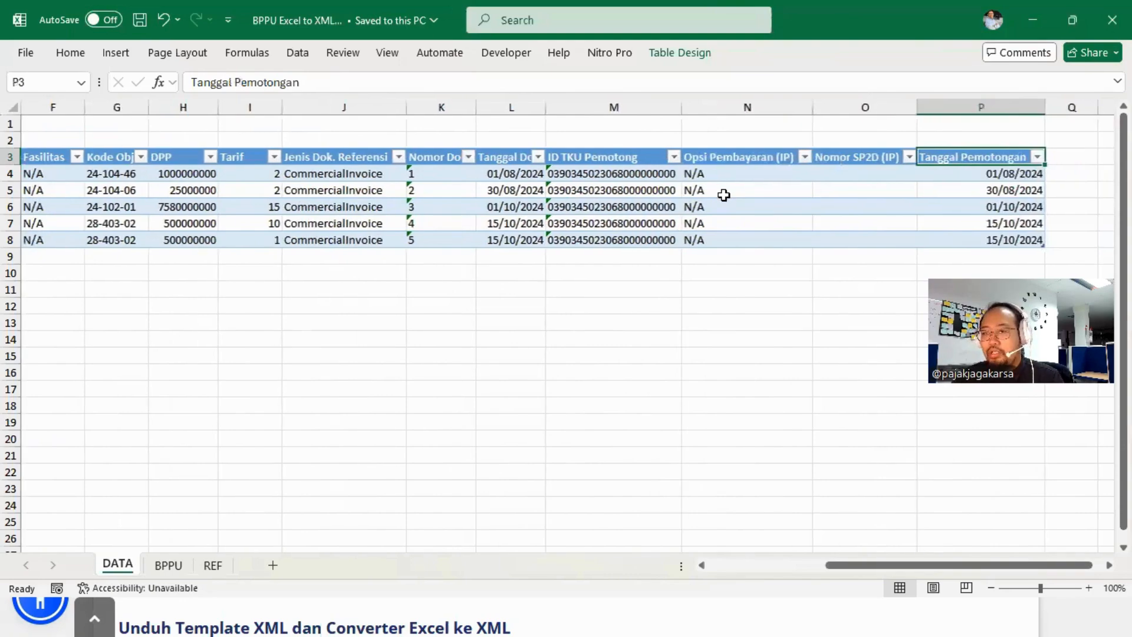
{"action": "key", "text": "Left"}
{"action": "key", "text": "Left"}
{"action": "key", "text": "Left"}
{"action": "key", "text": "Left"}
{"action": "key", "text": "Left"}
{"action": "key", "text": "Left"}
{"action": "key", "text": "Left"}
{"action": "key", "text": "Left"}
{"action": "key", "text": "Left"}
{"action": "key", "text": "Left"}
{"action": "key", "text": "Left"}
{"action": "key", "text": "Left"}
{"action": "key", "text": "Left"}
{"action": "key", "text": "Left"}
{"action": "key", "text": "Left"}
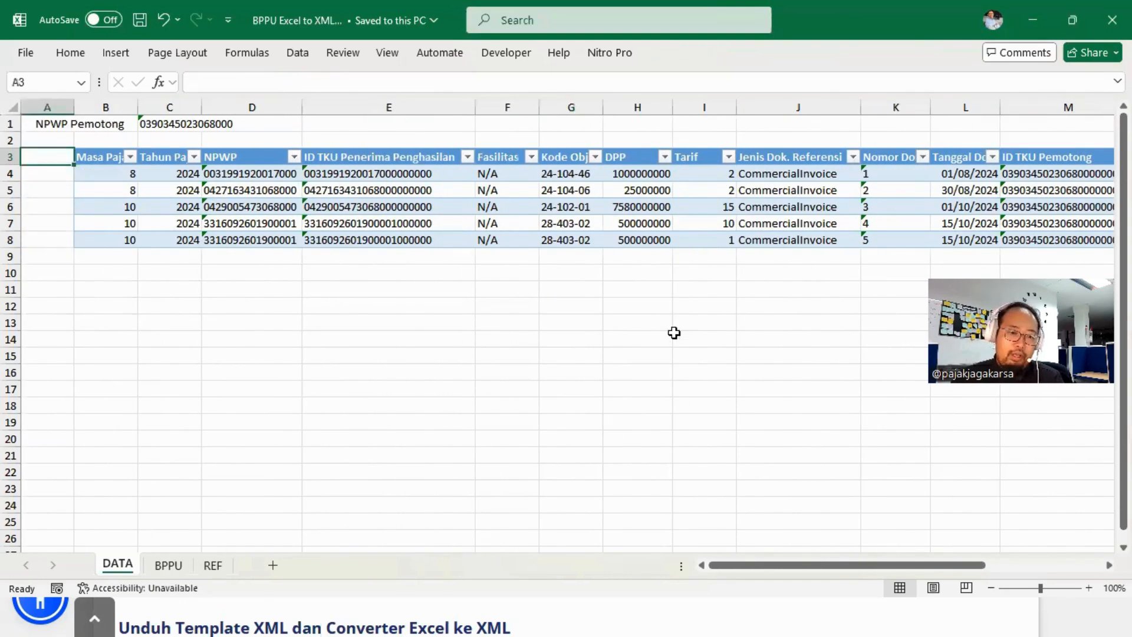
{"action": "key", "text": "Right"}
{"action": "key", "text": "Right"}
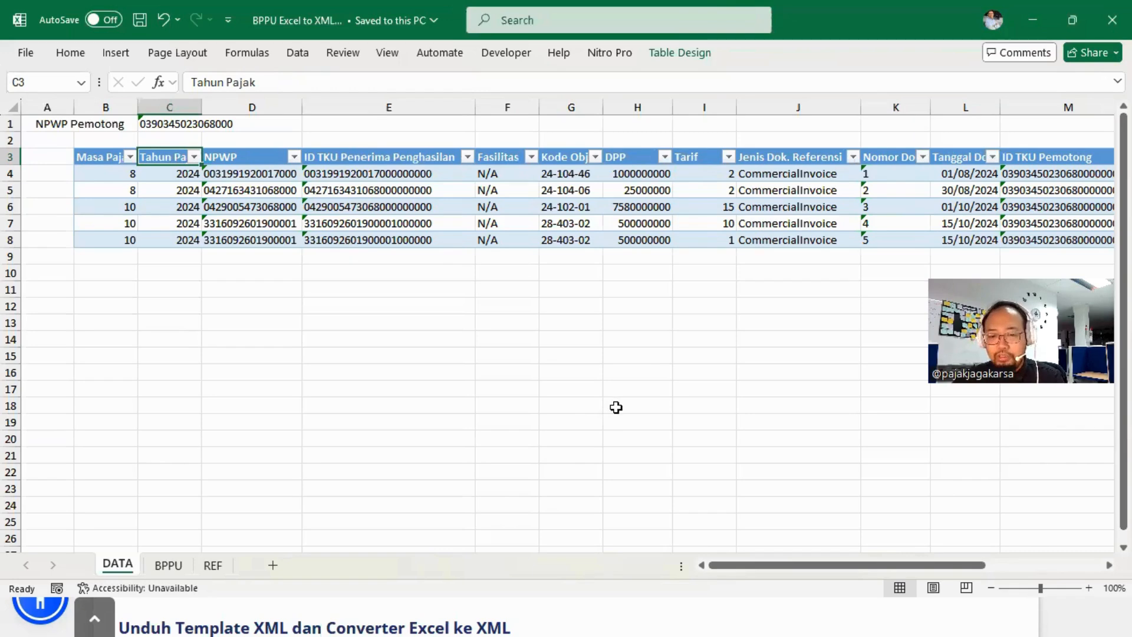
- Examine the REF sheet's code lists for tax objects, facilities, IP payment options and reference documents
{"action": "left_click", "coordinate": [222, 564]}
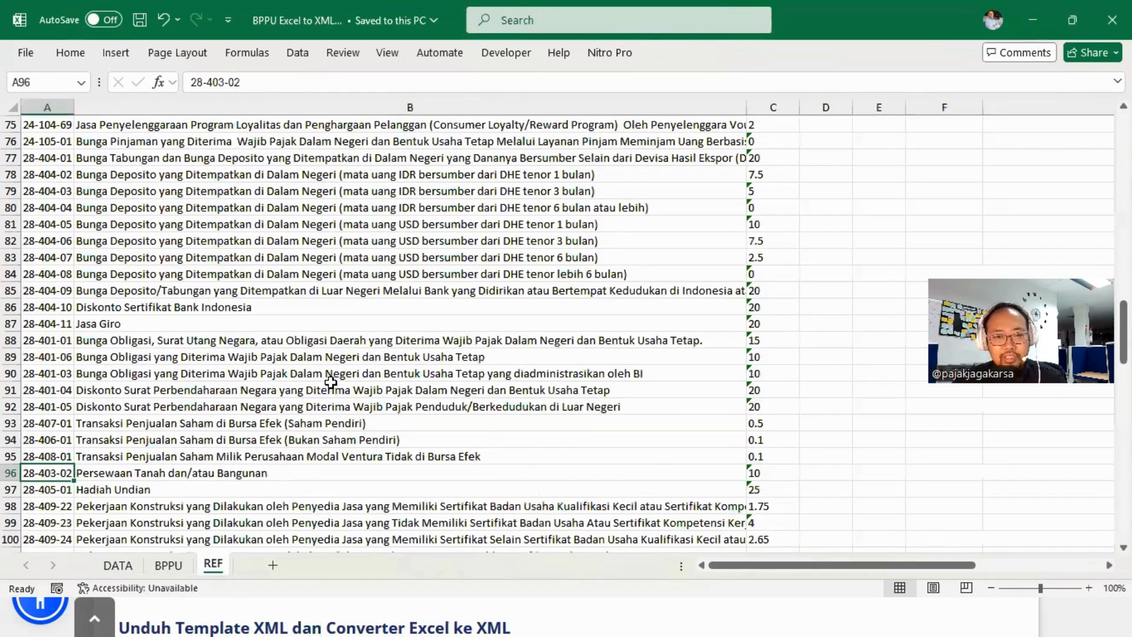
{"action": "scroll", "coordinate": [330, 375], "scroll_direction": "up", "scroll_amount": 20}
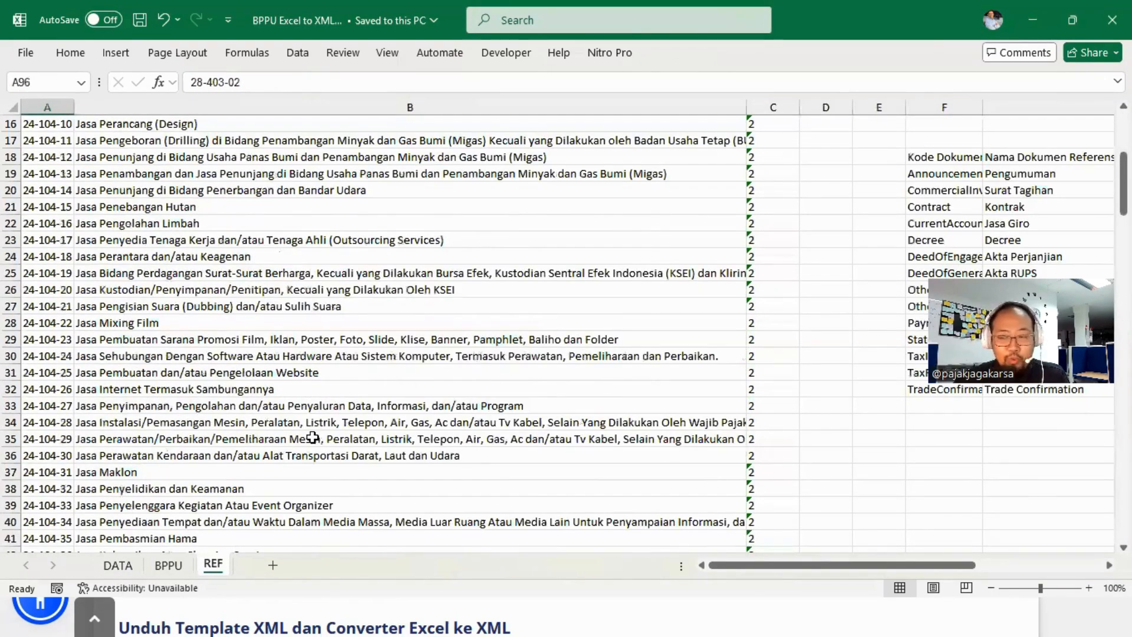
{"action": "scroll", "coordinate": [98, 349], "scroll_direction": "up", "scroll_amount": 5}
{"action": "left_click", "coordinate": [63, 243]}
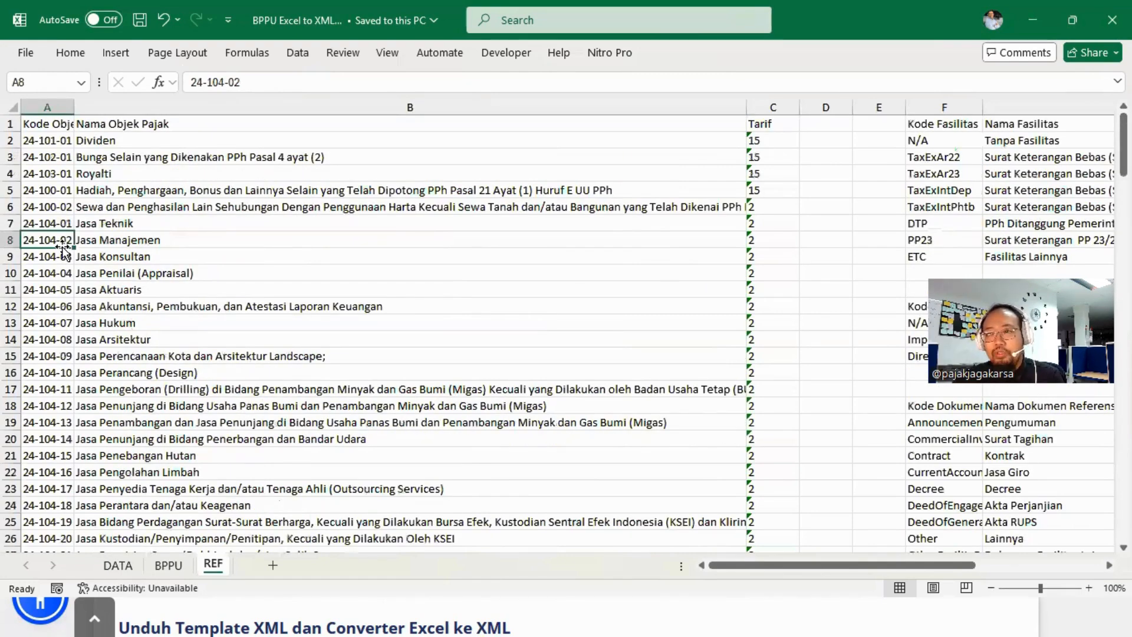
{"action": "left_click", "coordinate": [931, 158]}
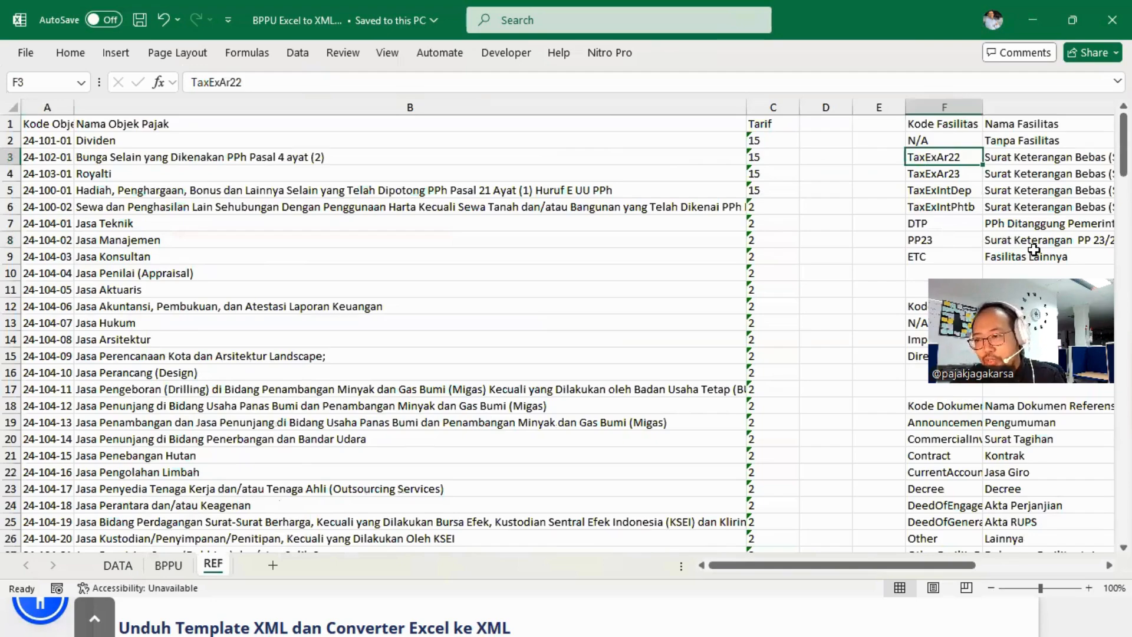
{"action": "key", "text": "Right"}
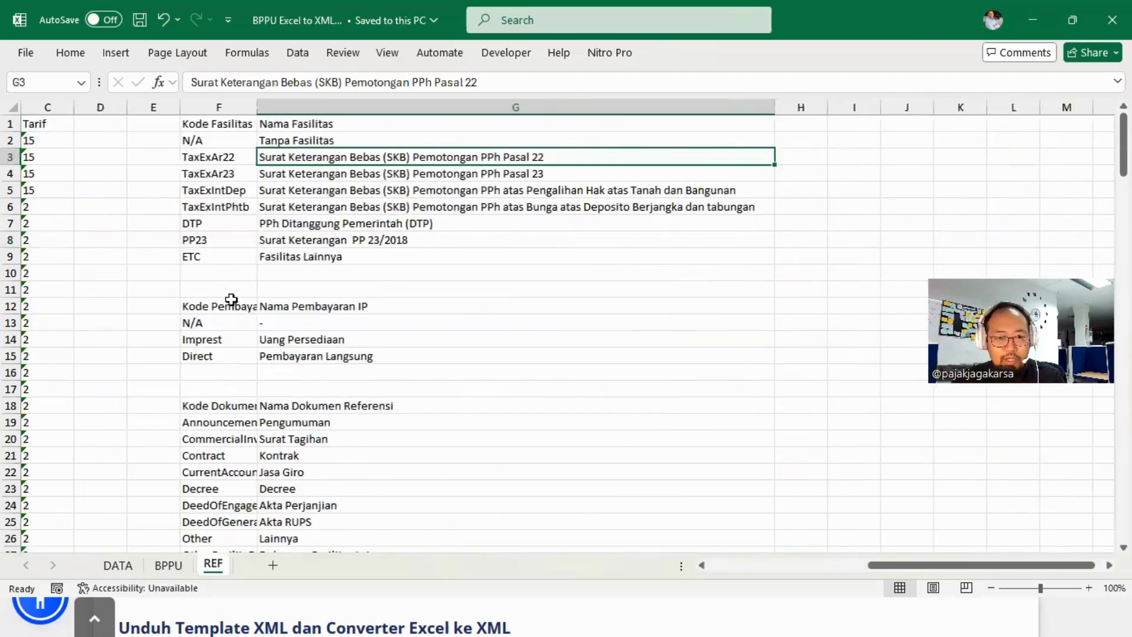
{"action": "scroll", "coordinate": [227, 312], "scroll_direction": "down", "scroll_amount": 2}
{"action": "scroll", "coordinate": [224, 321], "scroll_direction": "down", "scroll_amount": 2}
{"action": "scroll", "coordinate": [222, 324], "scroll_direction": "up", "scroll_amount": 3}
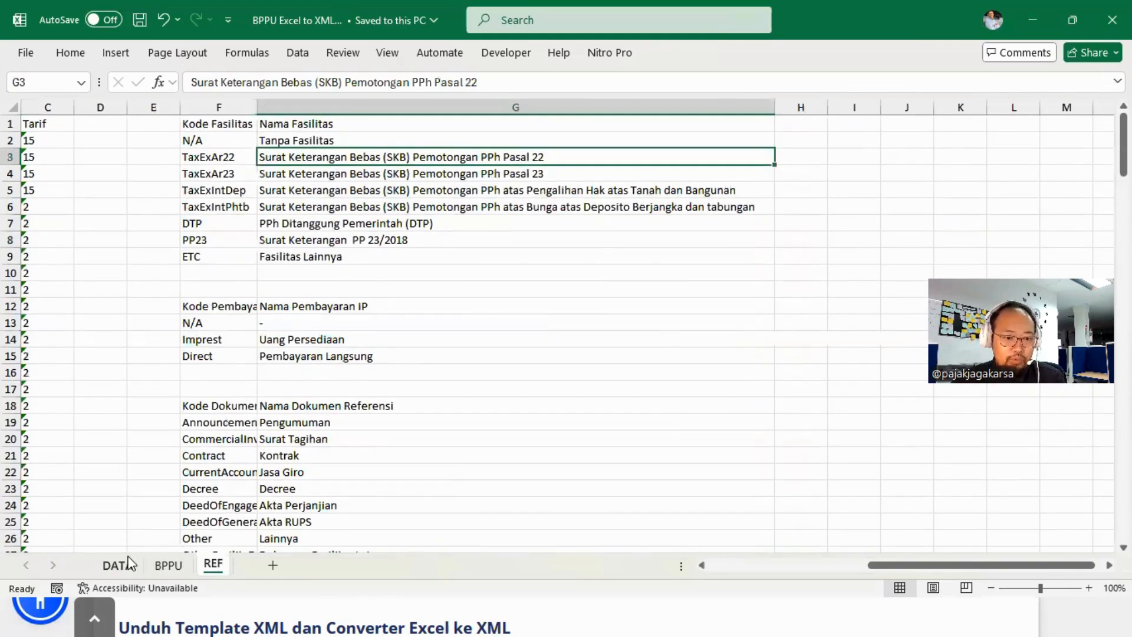
- Examine the first DATA record's period, year, NPWP and ID TKU cells, the NPWP Pemotong cell, and the available Fasilitas options
{"action": "left_click", "coordinate": [121, 565]}
{"action": "key", "text": "Left"}
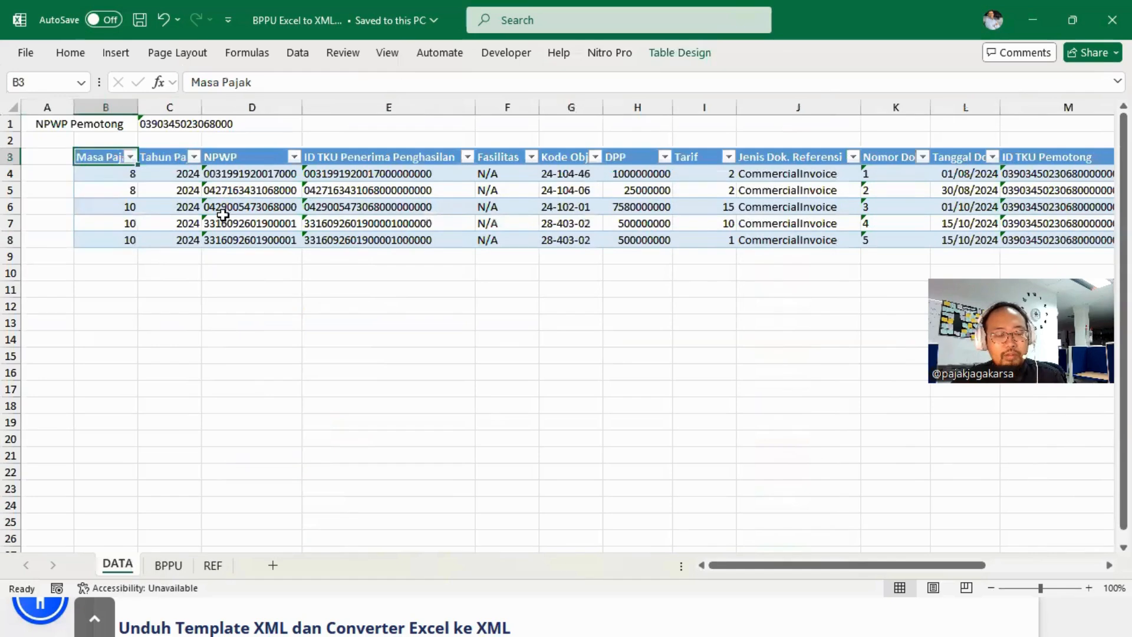
{"action": "key", "text": "Down"}
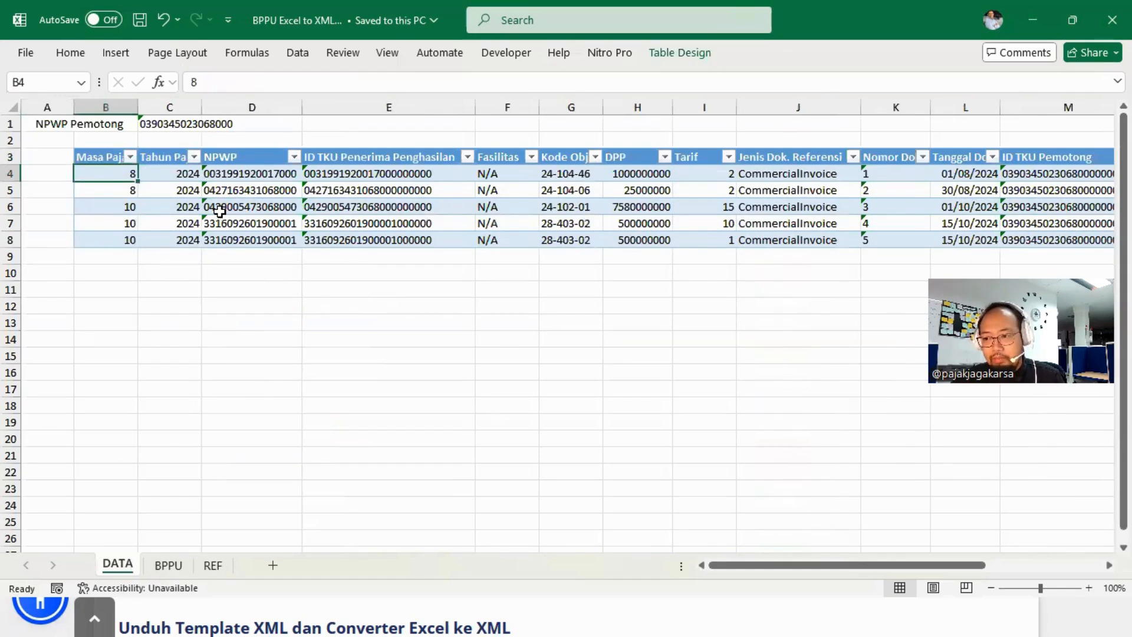
{"action": "key", "text": "Right"}
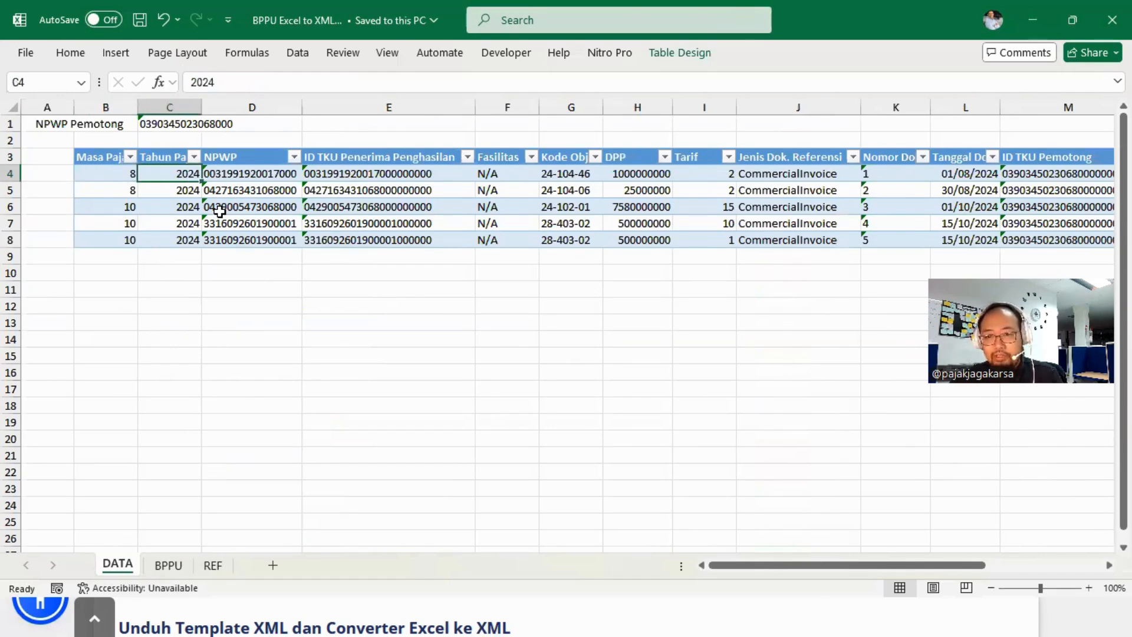
{"action": "key", "text": "Right"}
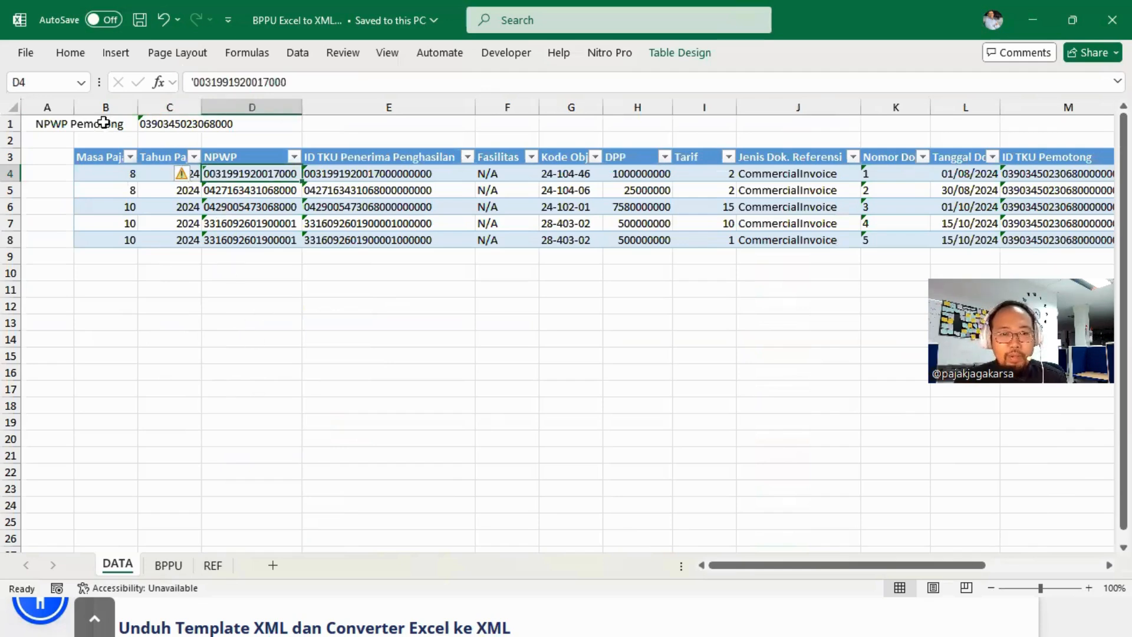
{"action": "left_click", "coordinate": [179, 130]}
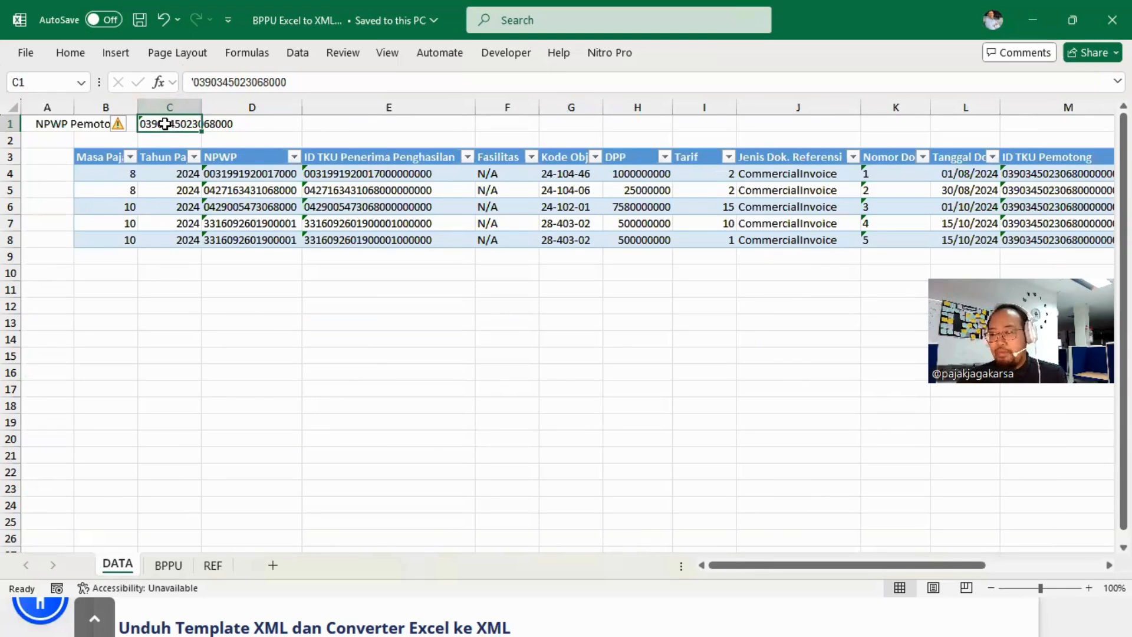
{"action": "left_click", "coordinate": [251, 176]}
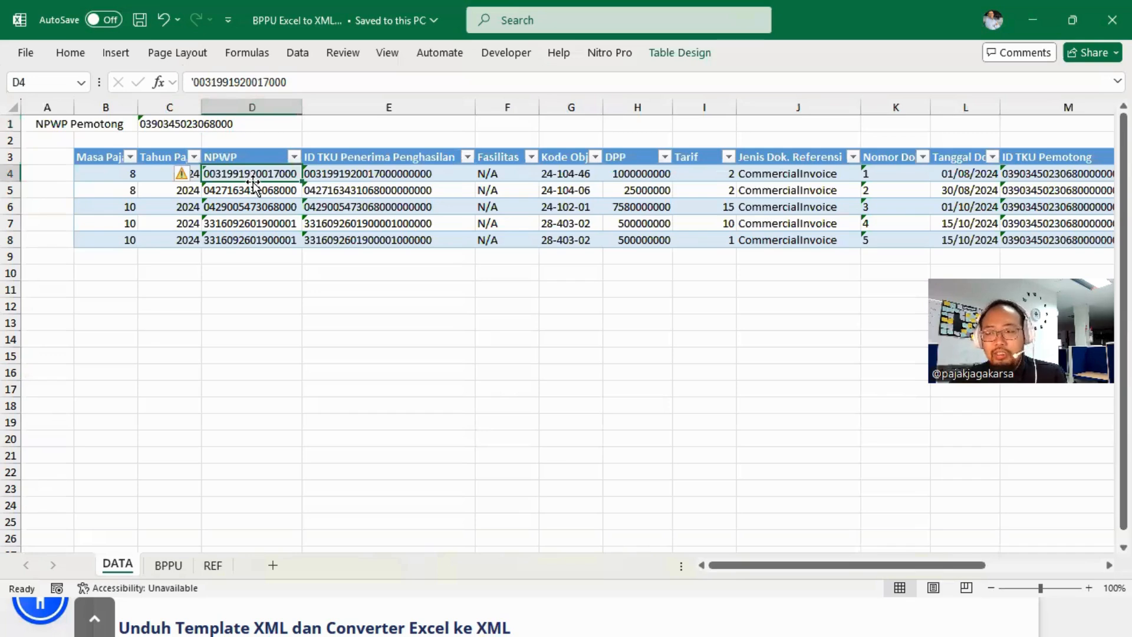
{"action": "key", "text": "Right"}
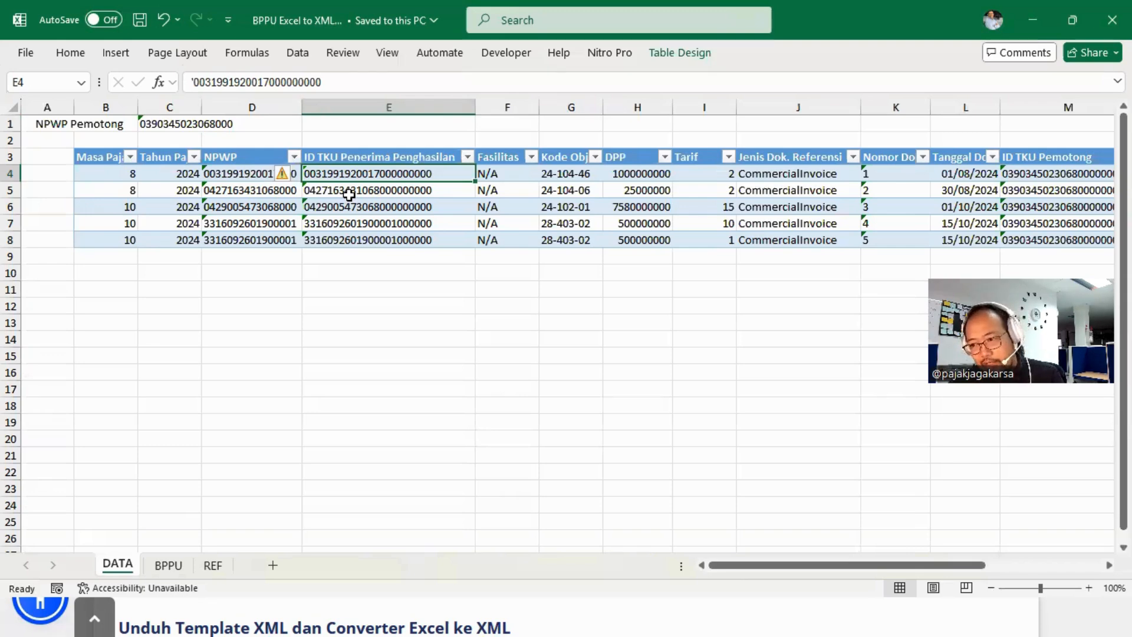
{"action": "key", "text": "Right"}
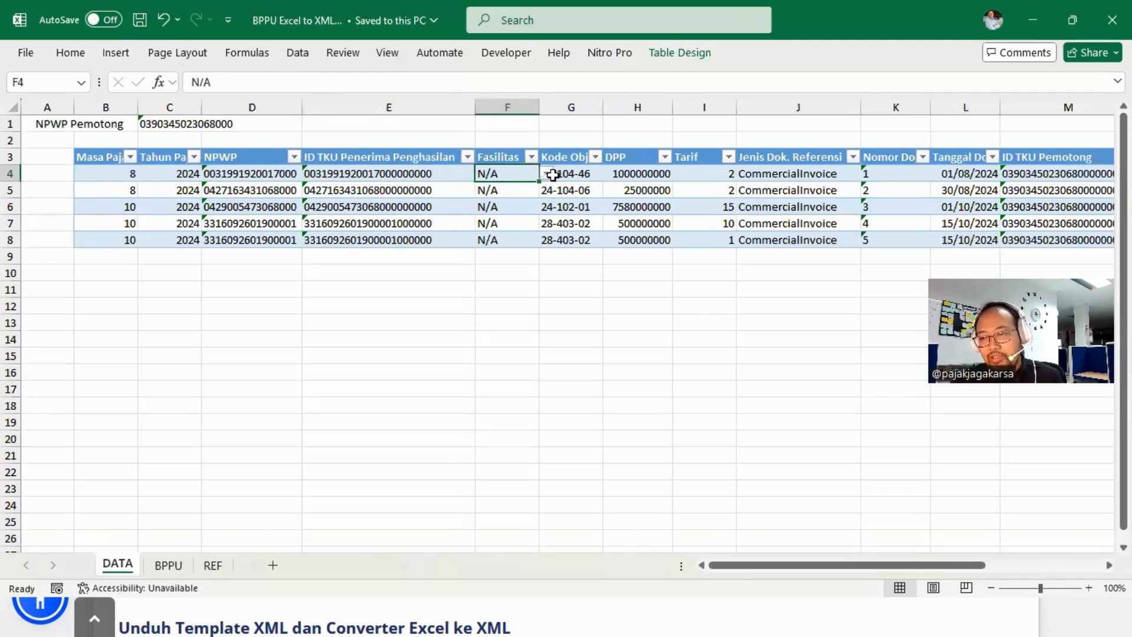
{"action": "left_click", "coordinate": [546, 174]}
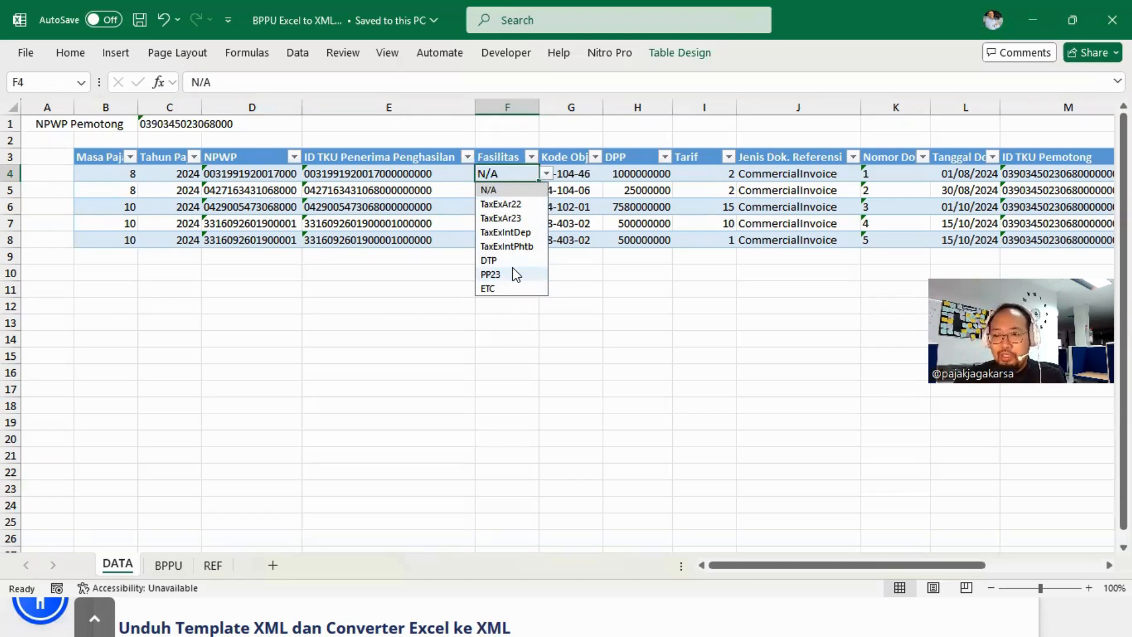
{"action": "left_click", "coordinate": [575, 237]}
- View the first record's Kode Objek Pajak options and check the Jasa Hukum code and its Tarif on the REF sheet
{"action": "left_click", "coordinate": [586, 176]}
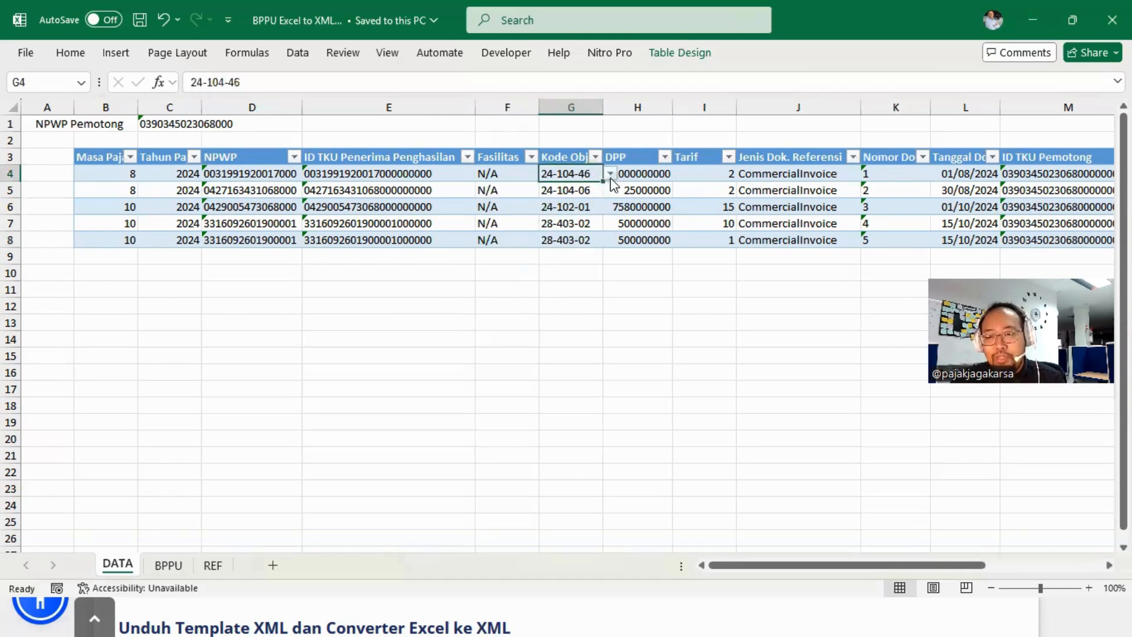
{"action": "left_click", "coordinate": [610, 174]}
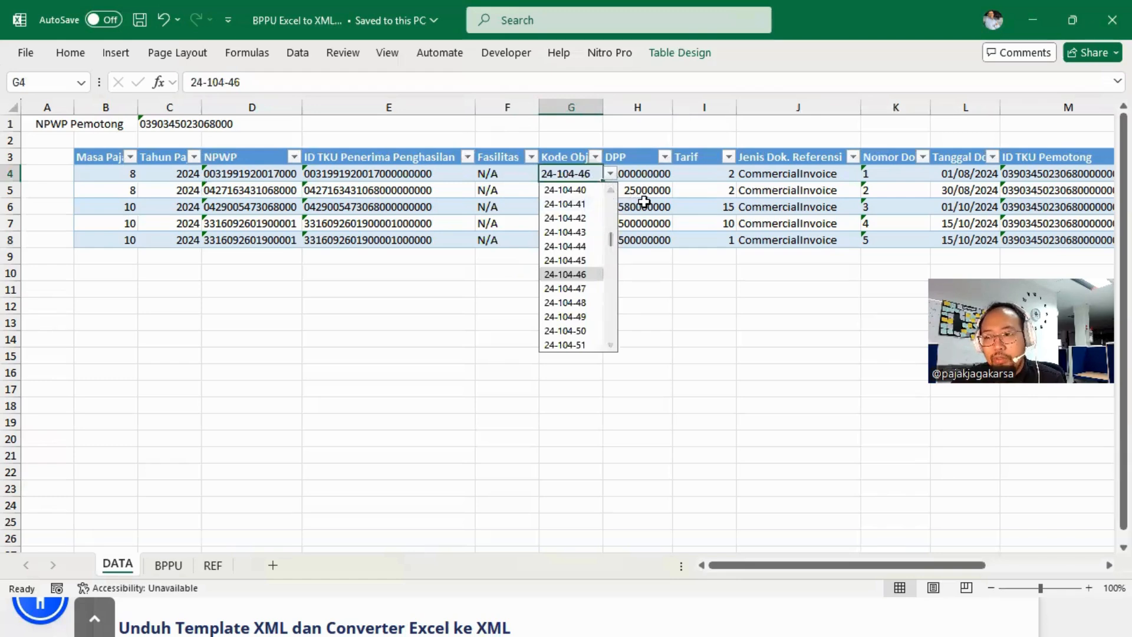
{"action": "left_click", "coordinate": [679, 203]}
{"action": "left_click", "coordinate": [214, 564]}
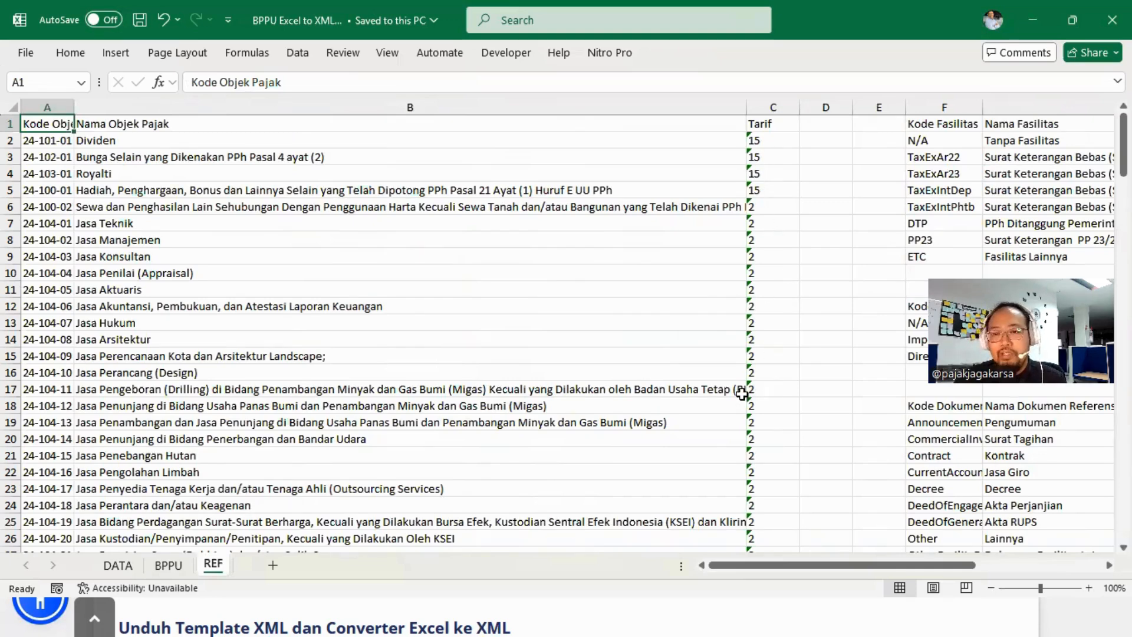
{"action": "left_click", "coordinate": [59, 319]}
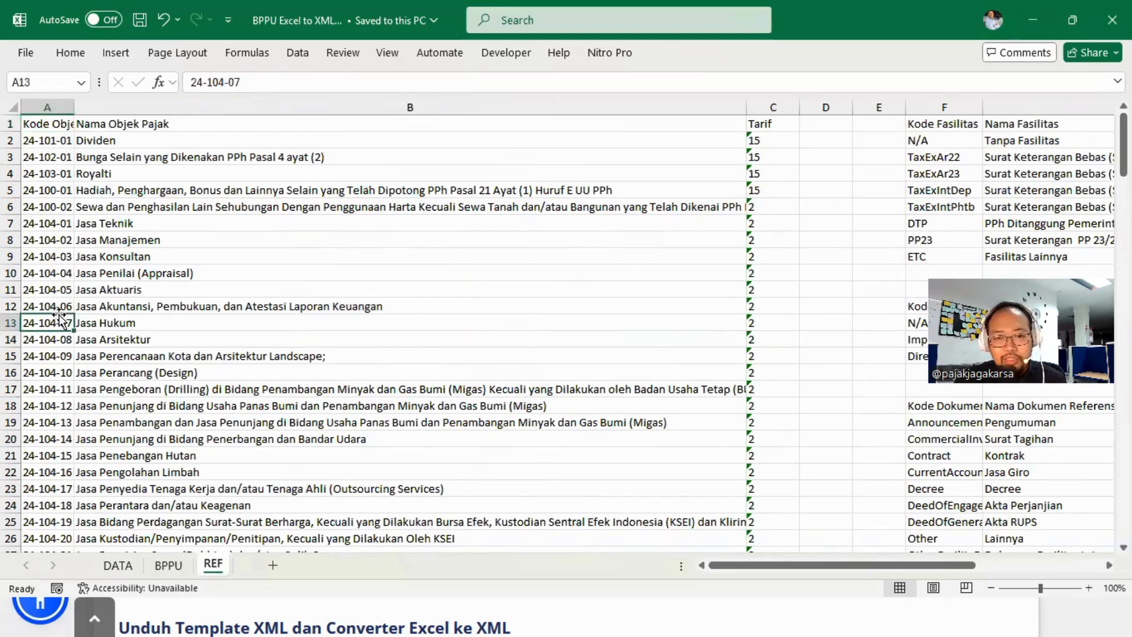
{"action": "left_click", "coordinate": [750, 322]}
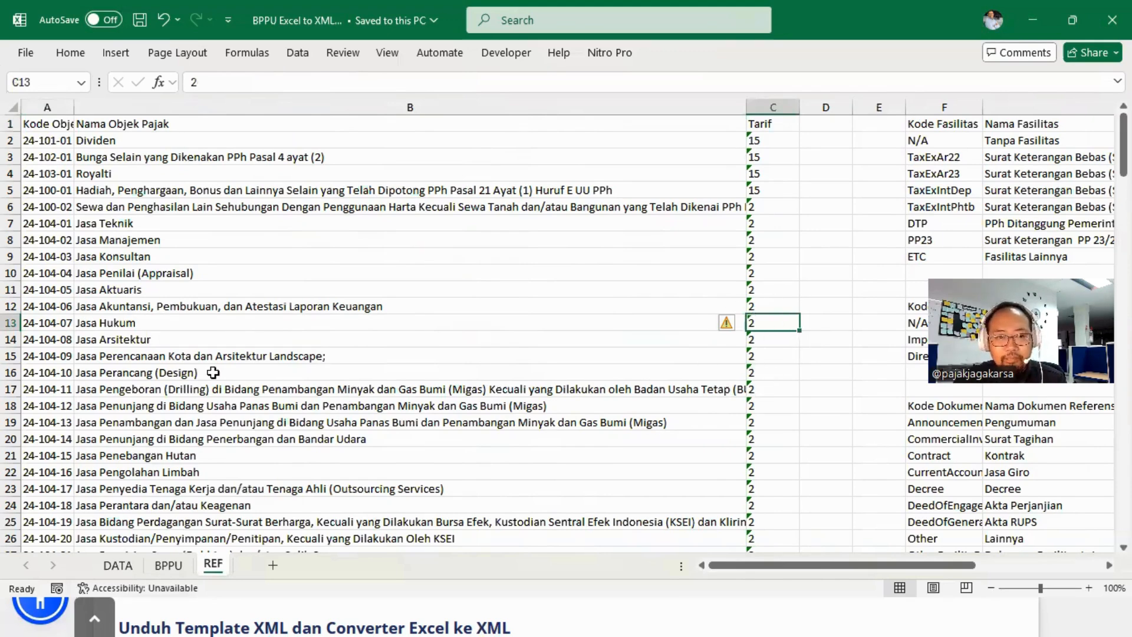
- Set the first record's Jenis Dok. Referensi to TaxInvoice on the DATA sheet
{"action": "left_click", "coordinate": [118, 565]}
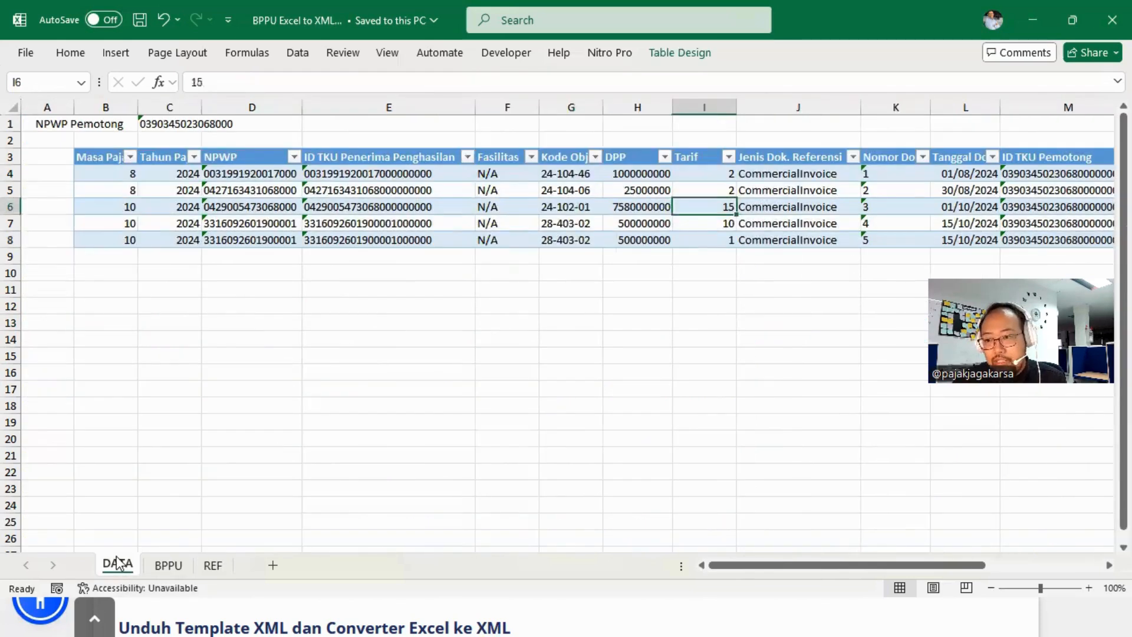
{"action": "key", "text": "Right"}
{"action": "key", "text": "Right"}
{"action": "key", "text": "Left"}
{"action": "key", "text": "Up"}
{"action": "key", "text": "Up"}
{"action": "left_click", "coordinate": [869, 173]}
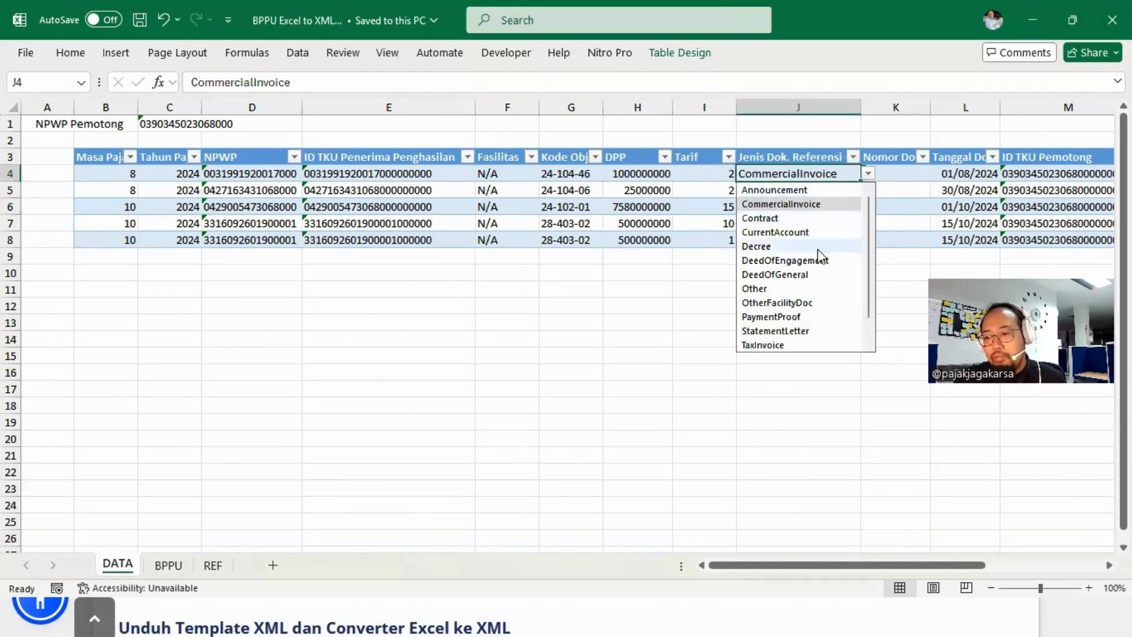
{"action": "left_click", "coordinate": [793, 344]}
{"action": "key", "text": "Right"}
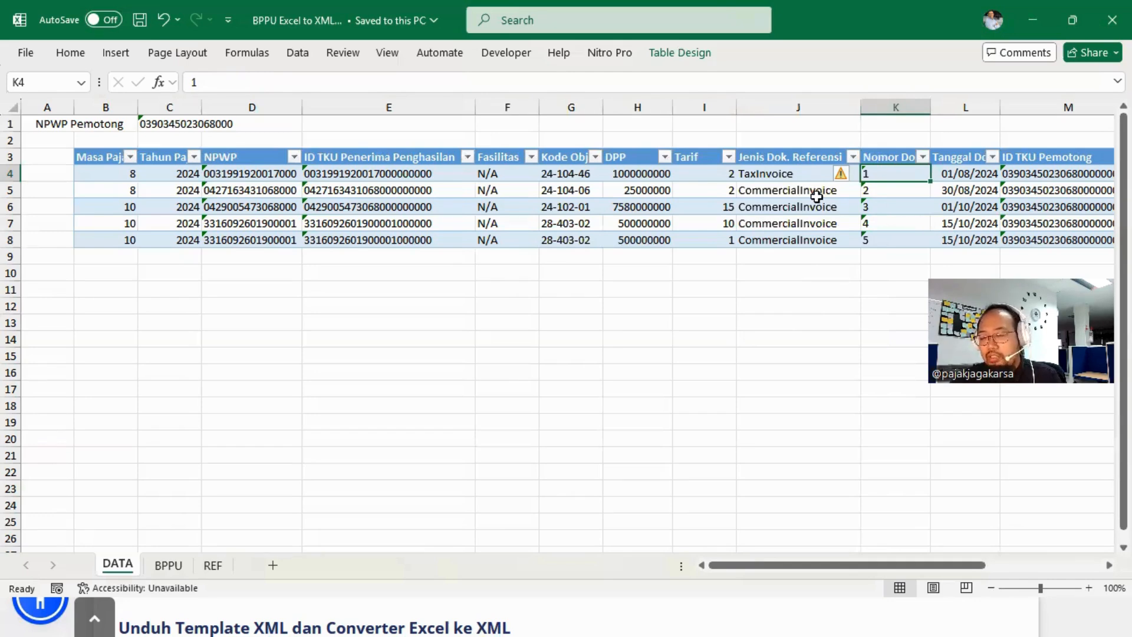
- Set the first record's Jenis Dok. Referensi back to CommercialInvoice and move on to its Tanggal Dok. Referensi cell
{"action": "left_click", "coordinate": [806, 172]}
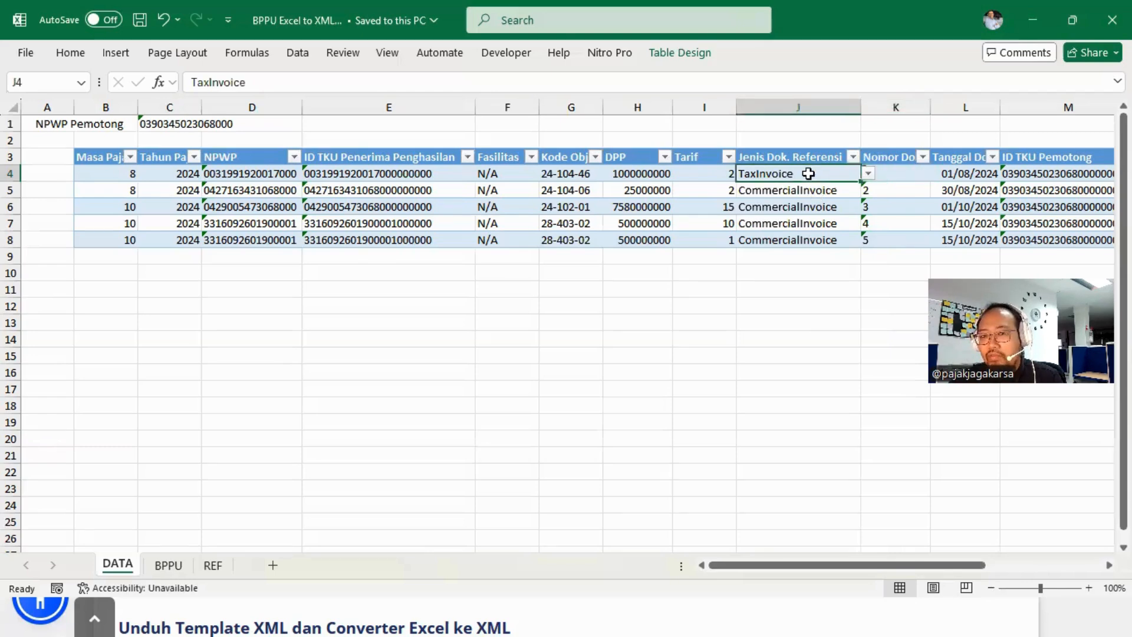
{"action": "left_click", "coordinate": [869, 173]}
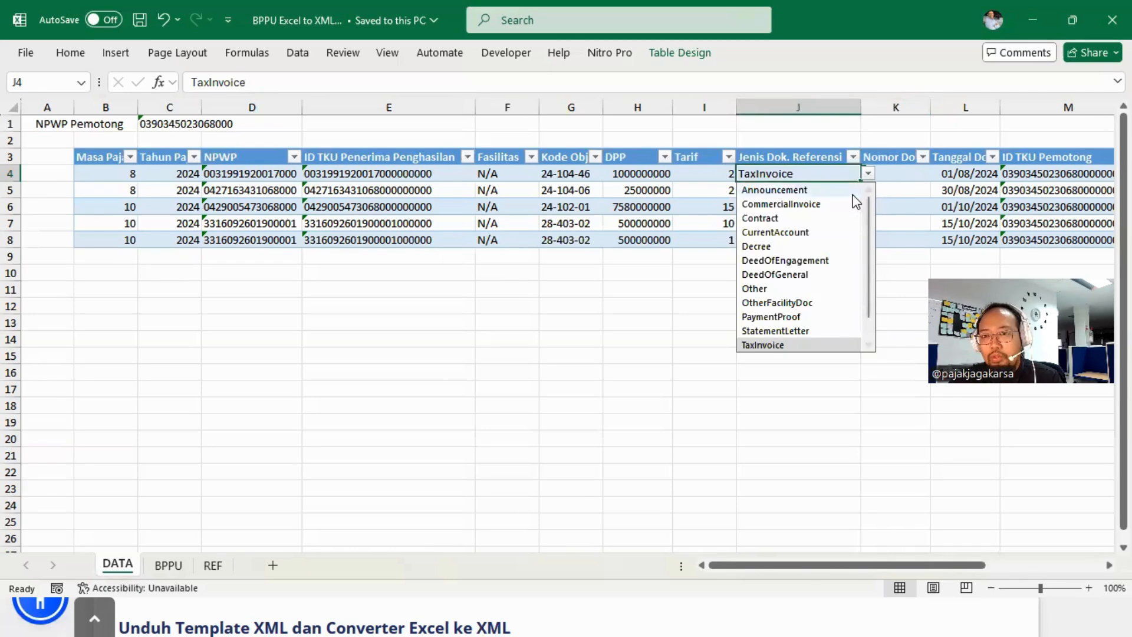
{"action": "left_click", "coordinate": [841, 204]}
{"action": "key", "text": "Tab"}
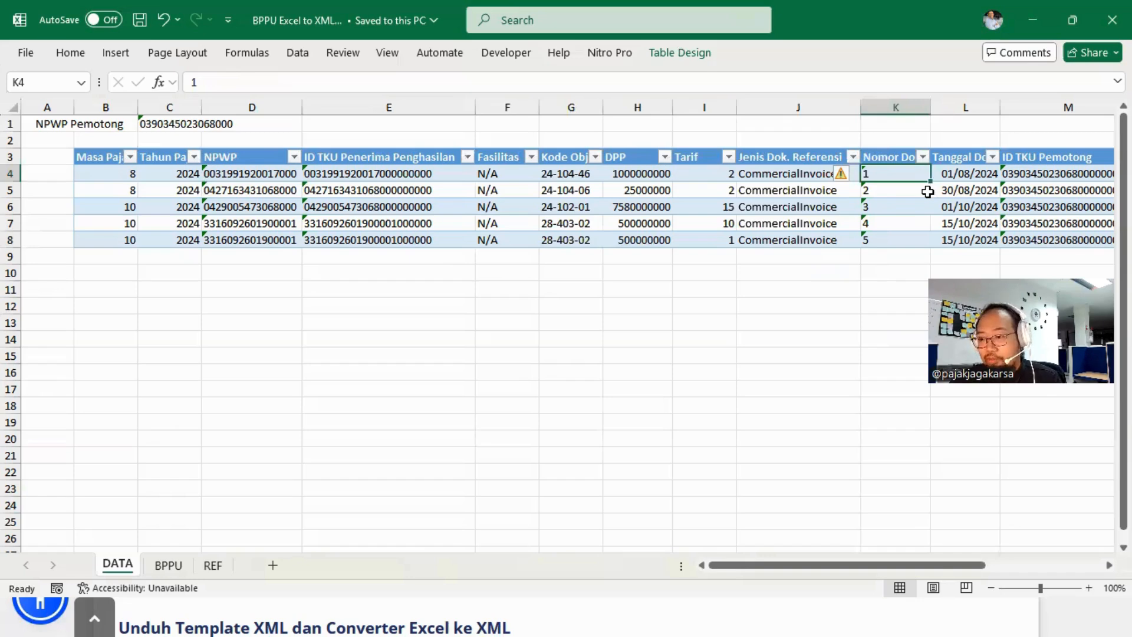
{"action": "key", "text": "Tab"}
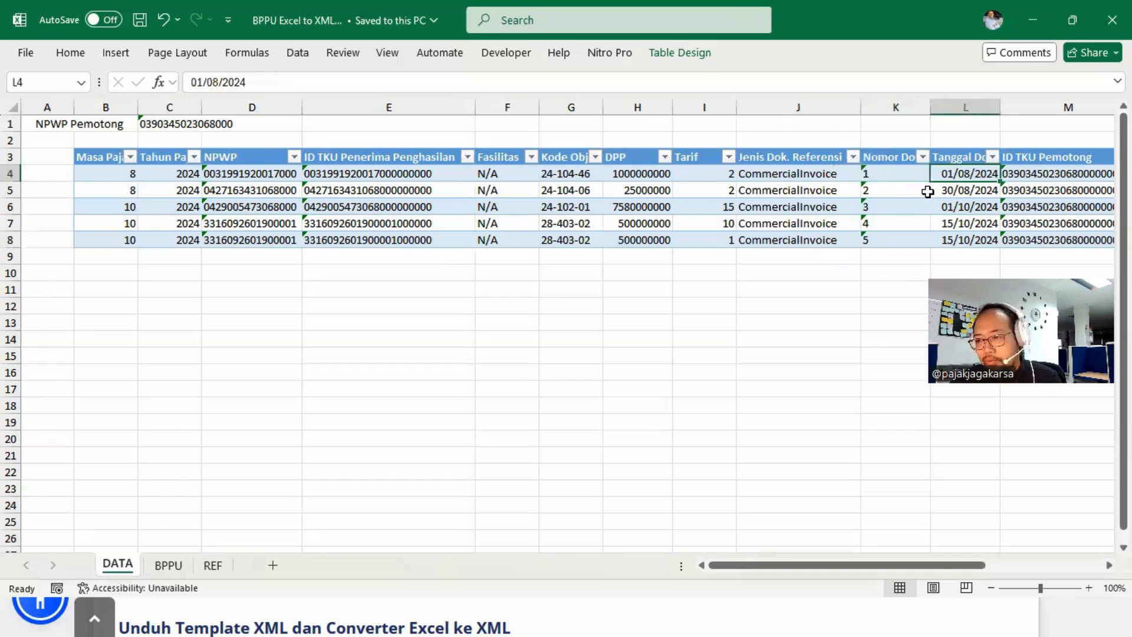
- Examine the first record's ID TKU Pemotong cell and the Opsi Pembayaran (IP) and Nomor SP2D (IP) column headers
{"action": "key", "text": "Tab"}
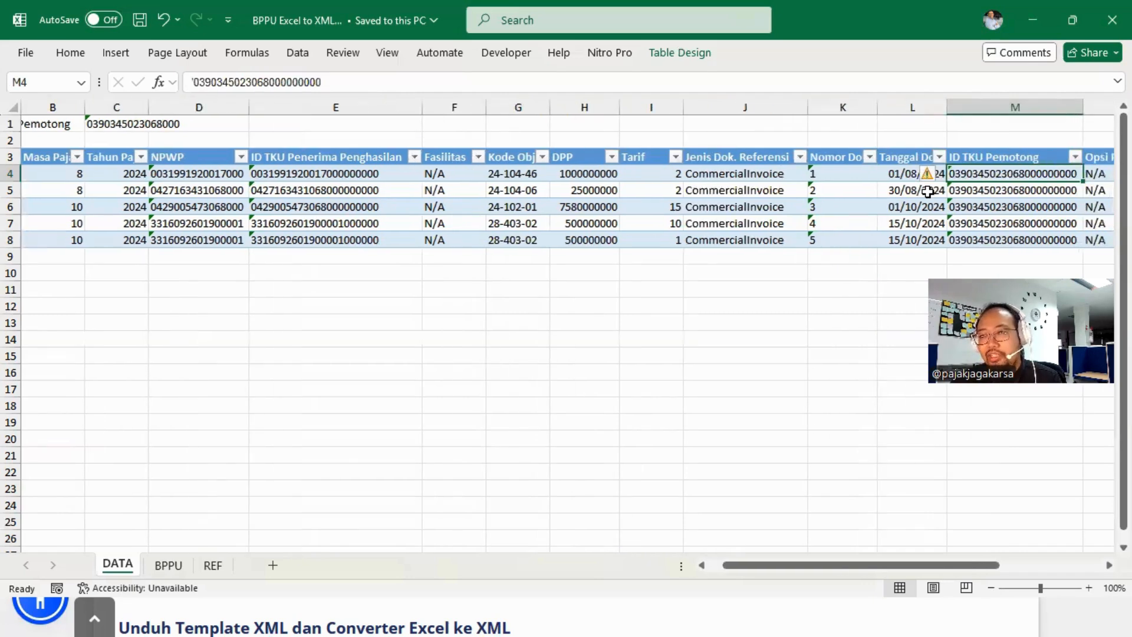
{"action": "key", "text": "Up"}
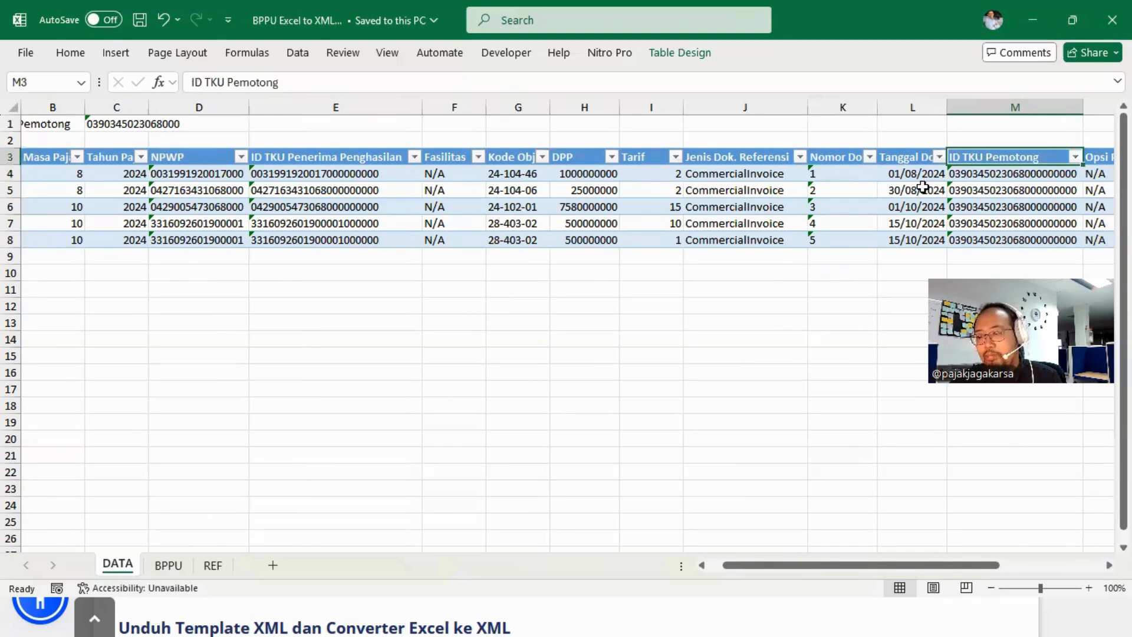
{"action": "key", "text": "Down"}
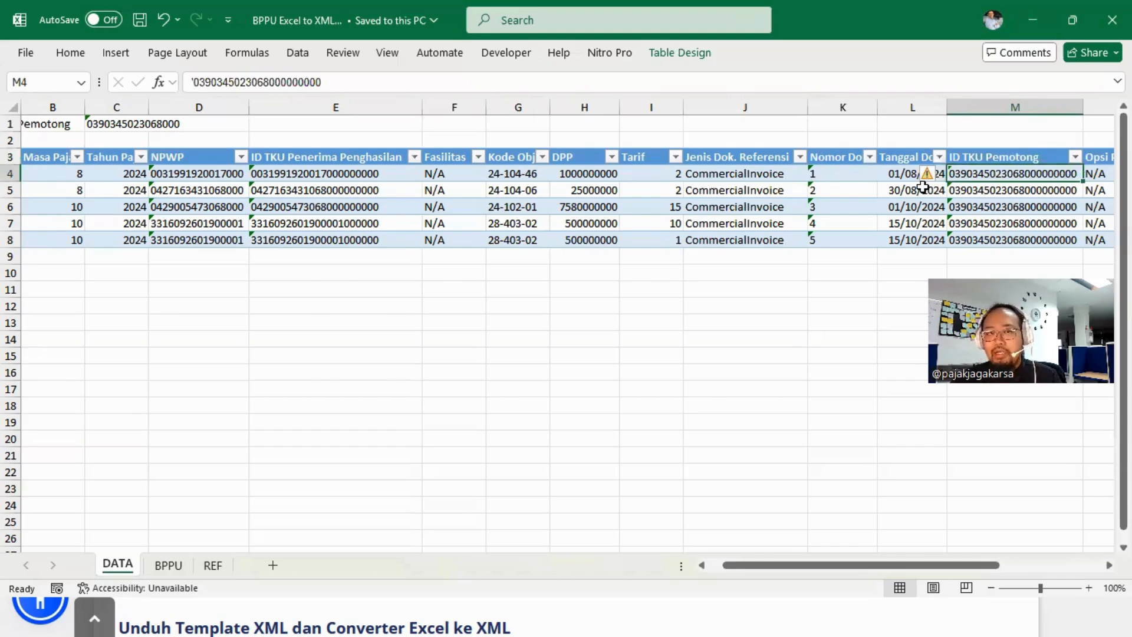
{"action": "key", "text": "Right"}
{"action": "key", "text": "Right"}
{"action": "key", "text": "Left"}
{"action": "key", "text": "Up"}
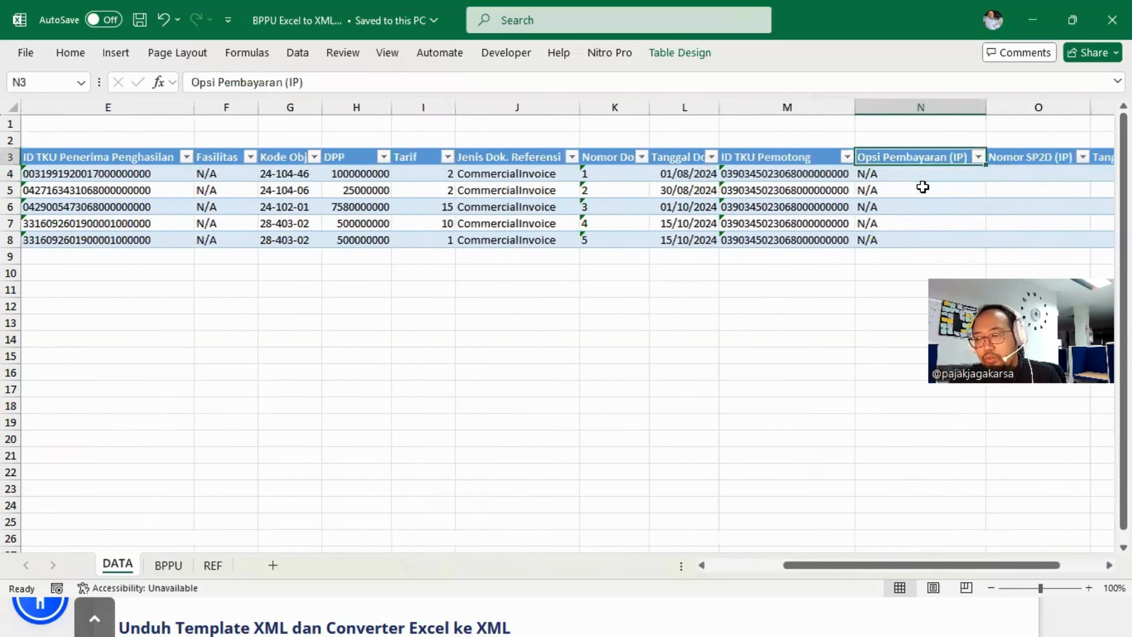
{"action": "key", "text": "Right"}
{"action": "key", "text": "Left"}
{"action": "key", "text": "Right"}
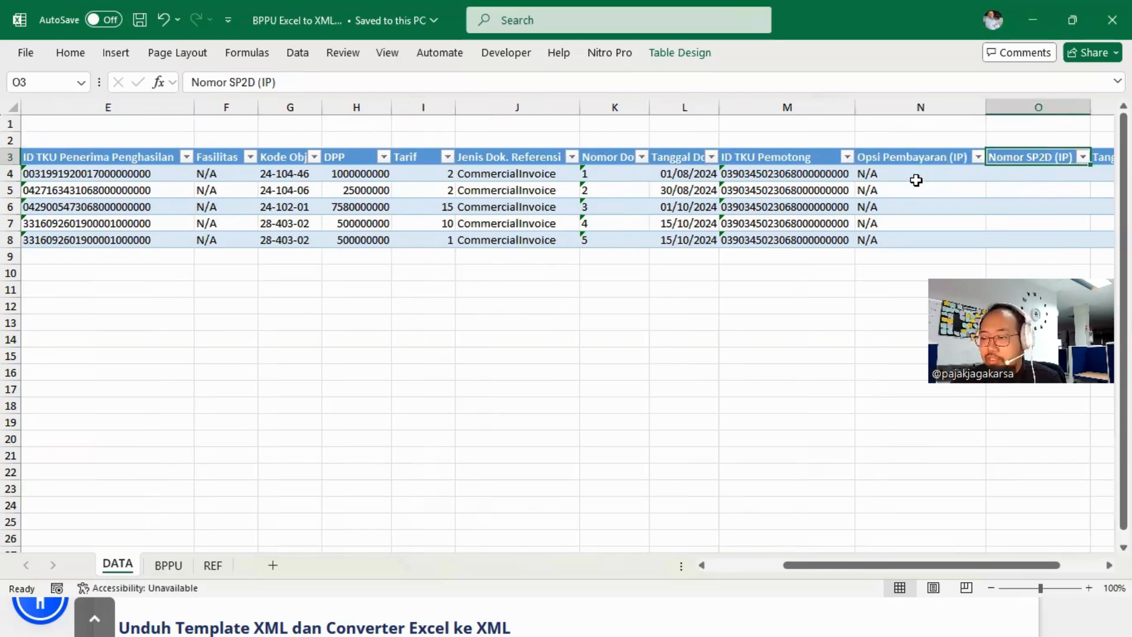
- Try Direct as the first record's Opsi Pembayaran (IP) and set it back to N/A
{"action": "key", "text": "Left"}
{"action": "key", "text": "Down"}
{"action": "left_click", "coordinate": [993, 175]}
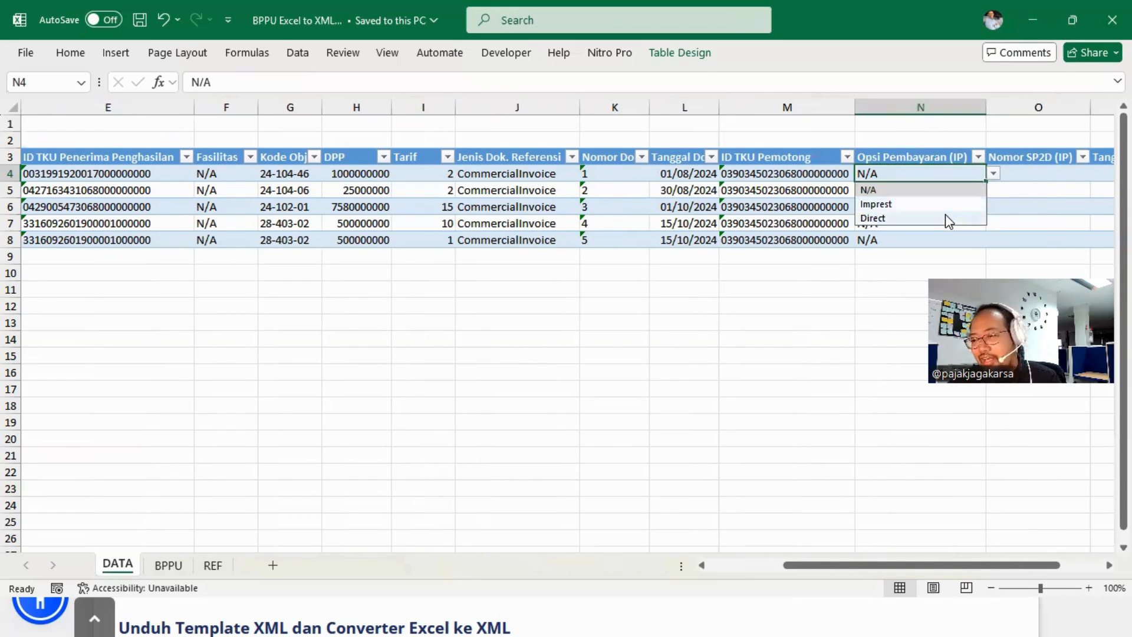
{"action": "left_click", "coordinate": [945, 217]}
{"action": "left_click", "coordinate": [992, 174]}
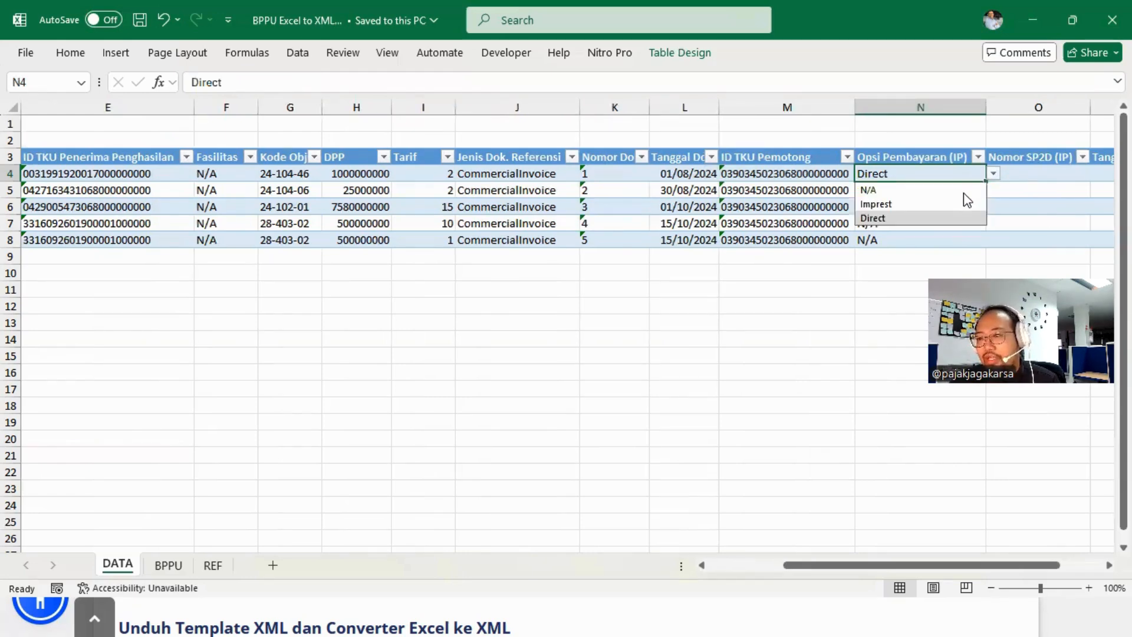
{"action": "left_click", "coordinate": [963, 190]}
- Examine the first record's Nomor SP2D (IP) and Tanggal Pemotongan cells alongside its Opsi Pembayaran (IP) cell
{"action": "key", "text": "Tab"}
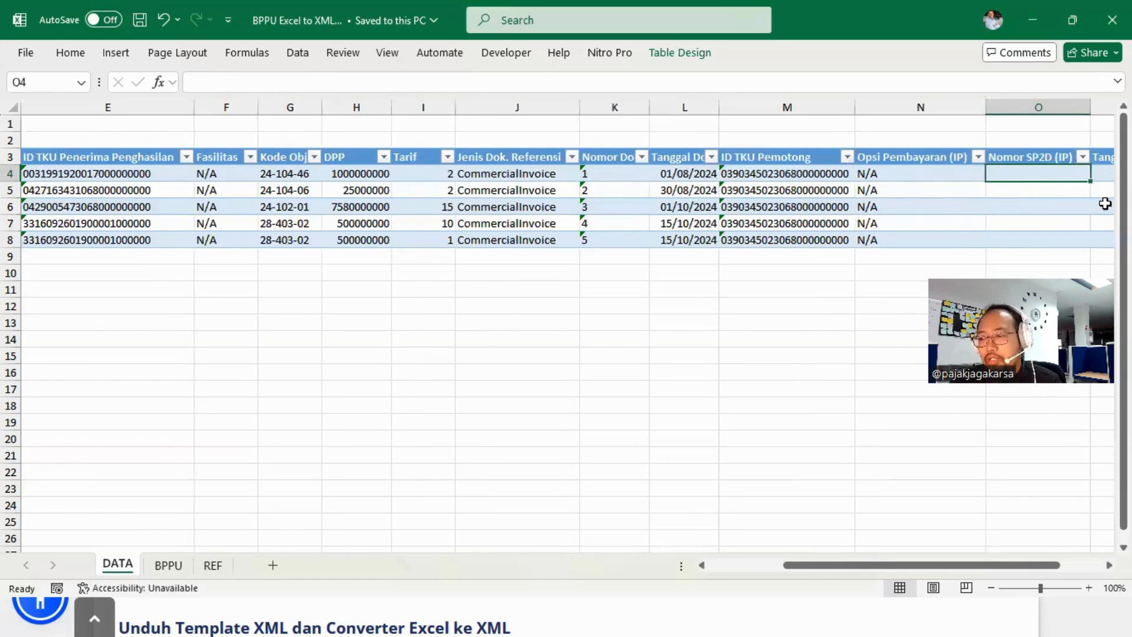
{"action": "key", "text": "Tab"}
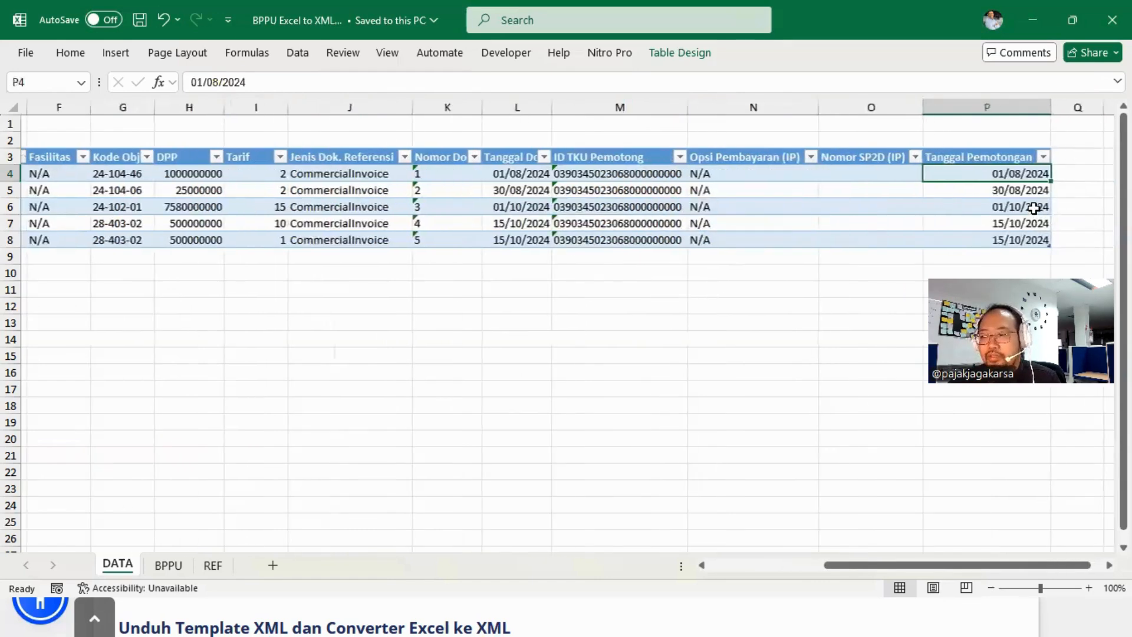
{"action": "key", "text": "shift+Tab"}
{"action": "key", "text": "Tab"}
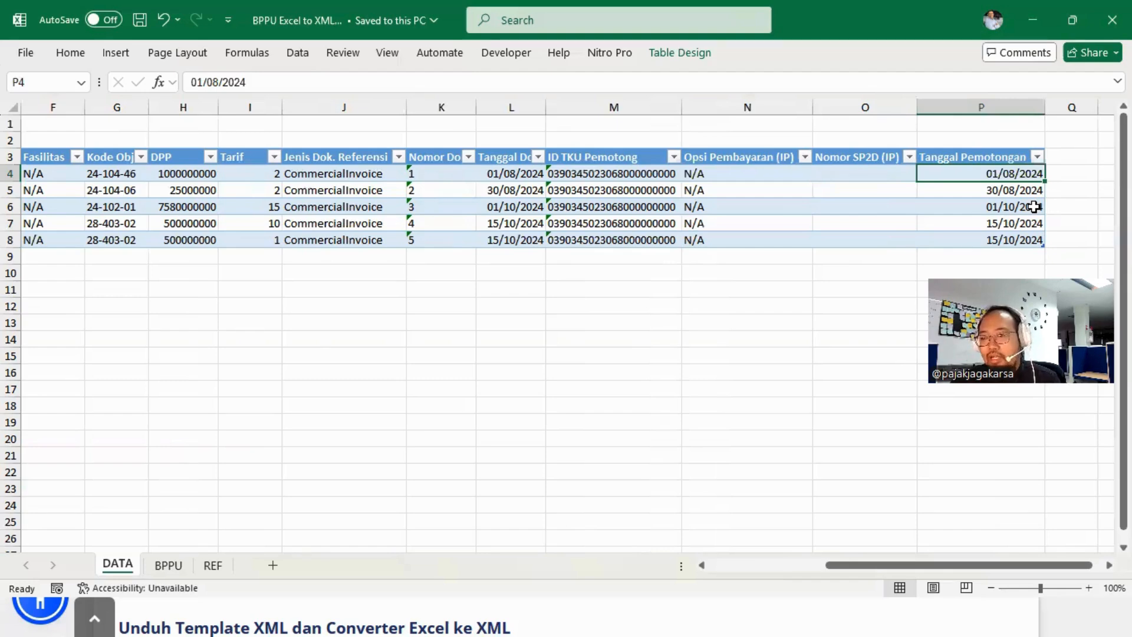
{"action": "key", "text": "Left"}
{"action": "key", "text": "Left"}
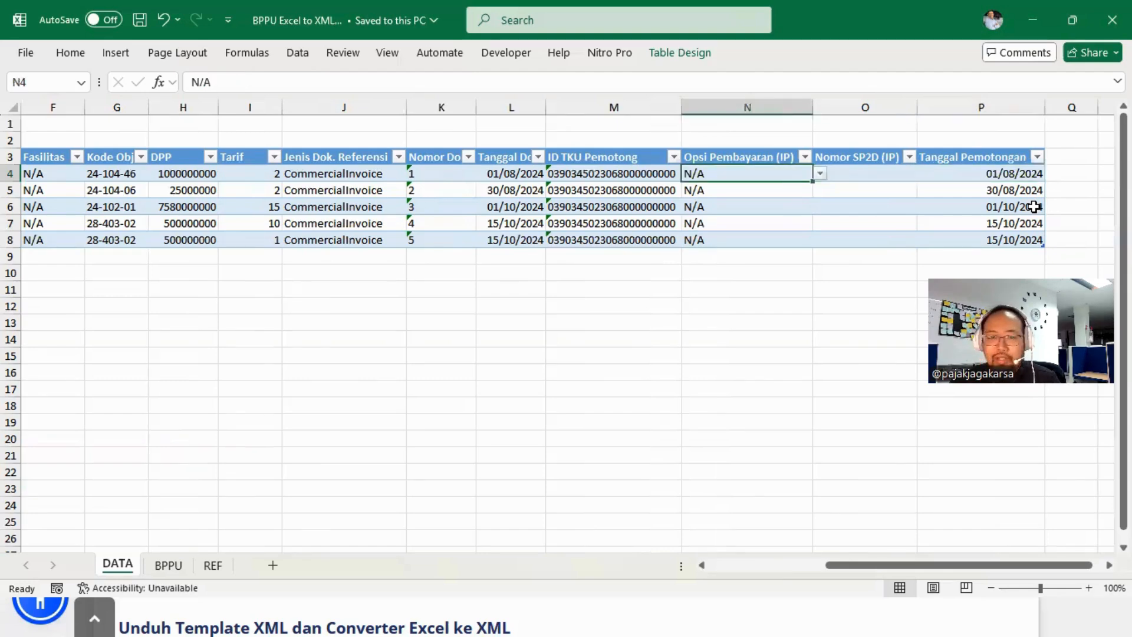
- Review the first record cell by cell from the start of the row through Tanggal Pemotongan
{"action": "key", "text": "Home"}
{"action": "key", "text": "Down"}
{"action": "key", "text": "Up"}
{"action": "key", "text": "Right"}
{"action": "key", "text": "Right"}
{"action": "key", "text": "Right"}
{"action": "key", "text": "Right"}
{"action": "key", "text": "Right"}
{"action": "key", "text": "Right"}
{"action": "key", "text": "Right"}
{"action": "key", "text": "Right"}
{"action": "key", "text": "Right"}
{"action": "key", "text": "Right"}
{"action": "key", "text": "Right"}
{"action": "key", "text": "Right"}
{"action": "key", "text": "Right"}
{"action": "key", "text": "Right"}
{"action": "key", "text": "Right"}
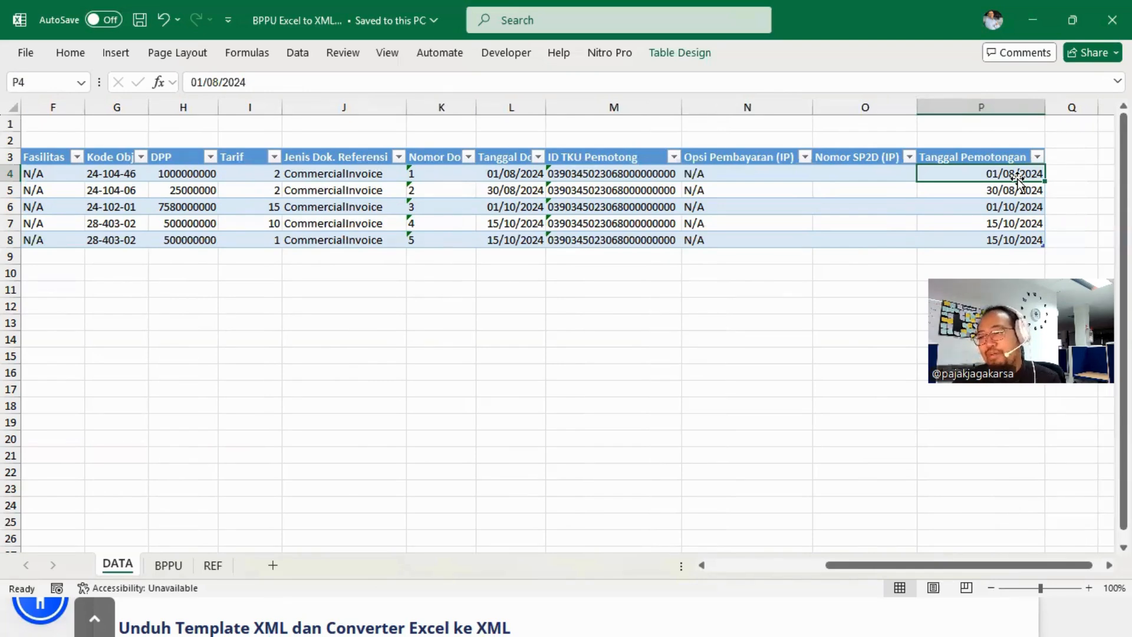
- Go back to the first record's Masa Pajak cell and review the last record up to its Jenis Dok. Referensi
{"action": "key", "text": "Left"}
{"action": "key", "text": "Left"}
{"action": "key", "text": "Left"}
{"action": "key", "text": "Left"}
{"action": "key", "text": "Left"}
{"action": "key", "text": "Left"}
{"action": "key", "text": "Left"}
{"action": "key", "text": "Left"}
{"action": "key", "text": "Left"}
{"action": "key", "text": "Left"}
{"action": "key", "text": "Left"}
{"action": "key", "text": "Left"}
{"action": "key", "text": "Left"}
{"action": "key", "text": "Left"}
{"action": "key", "text": "Left"}
{"action": "key", "text": "Right"}
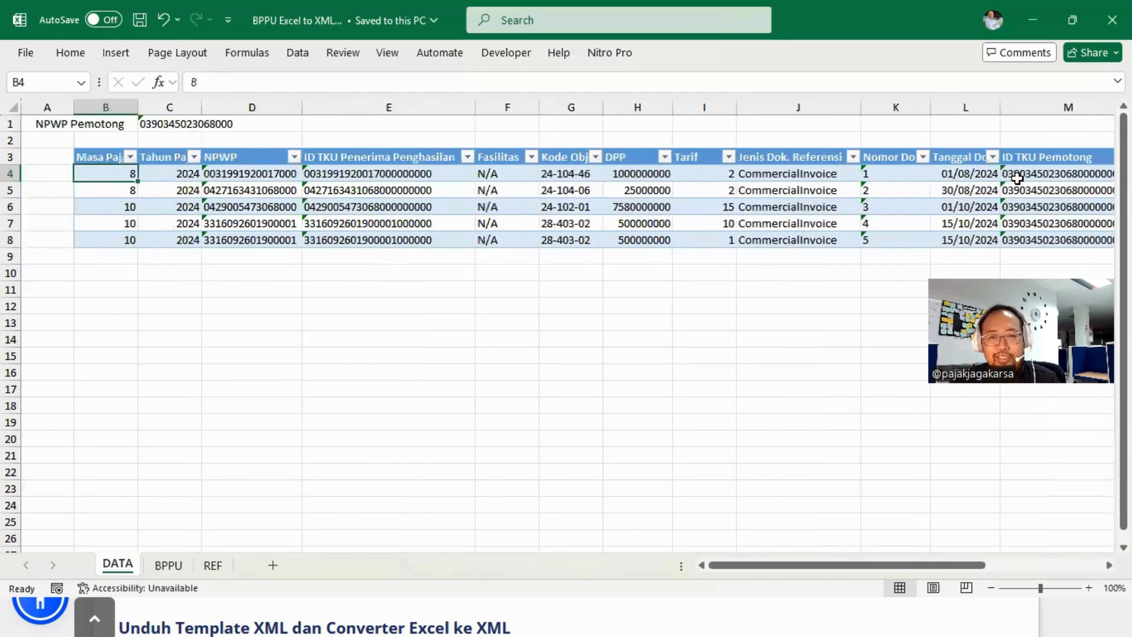
{"action": "key", "text": "Right"}
{"action": "key", "text": "Right"}
{"action": "key", "text": "Down"}
{"action": "key", "text": "Down"}
{"action": "key", "text": "Down"}
{"action": "key", "text": "Down"}
{"action": "key", "text": "Right"}
{"action": "key", "text": "Right"}
{"action": "key", "text": "Right"}
{"action": "key", "text": "Right"}
{"action": "key", "text": "Right"}
{"action": "key", "text": "Right"}
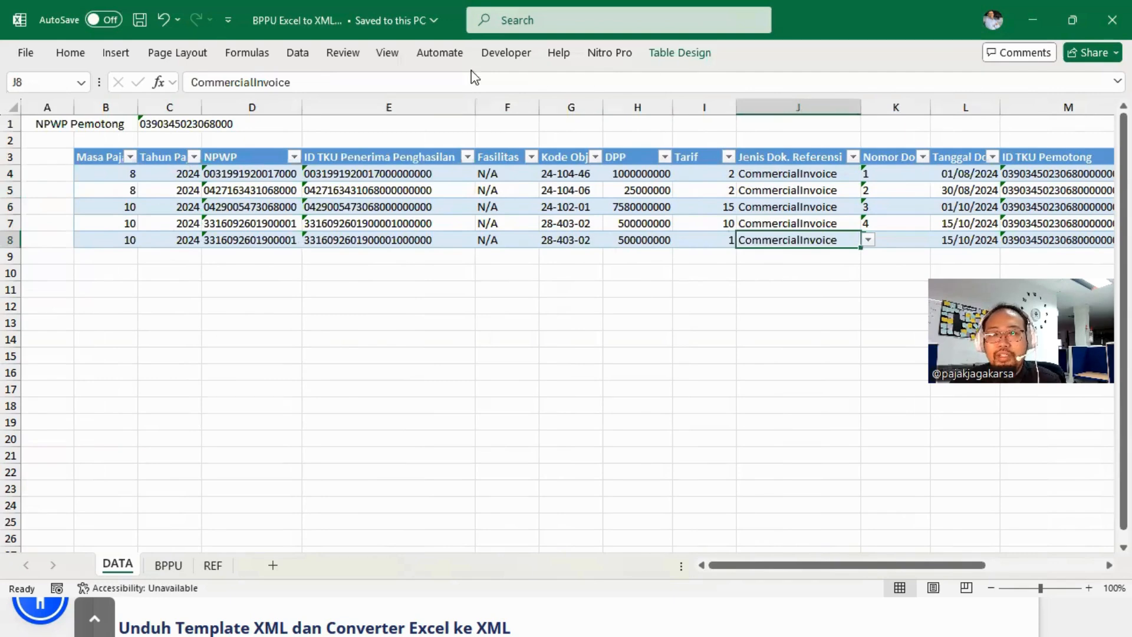
- Export the DATA table as XML to the Desktop, replacing the existing XML BUPOT UNI BELAJAR0.xml file
{"action": "left_click", "coordinate": [511, 56]}
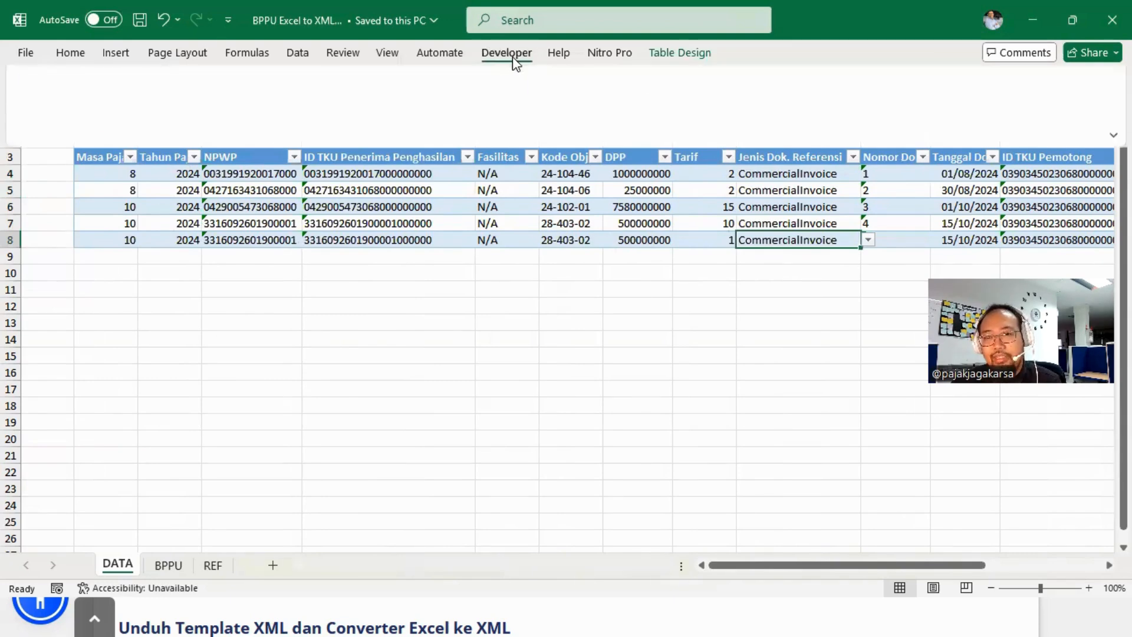
{"action": "left_click", "coordinate": [670, 99]}
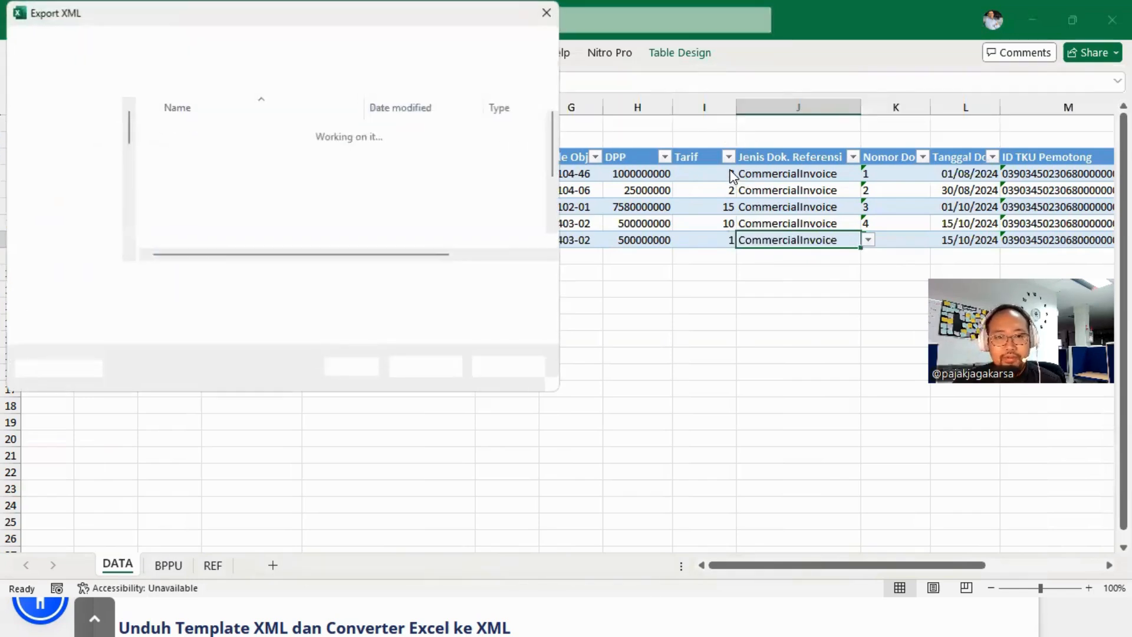
{"action": "left_click", "coordinate": [78, 251]}
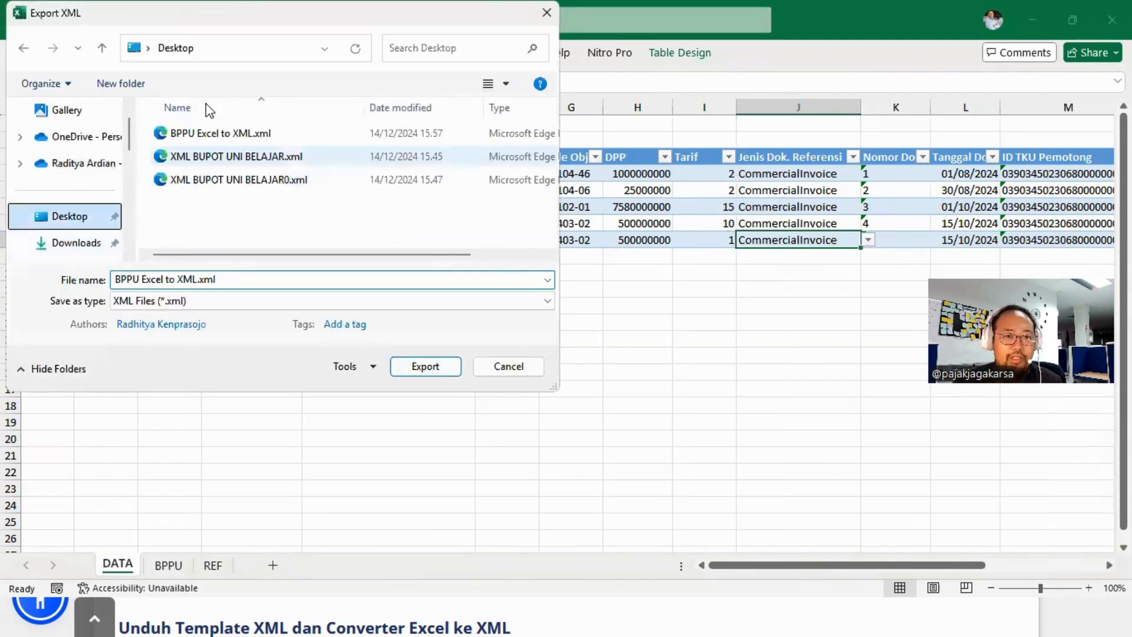
{"action": "left_click", "coordinate": [289, 180]}
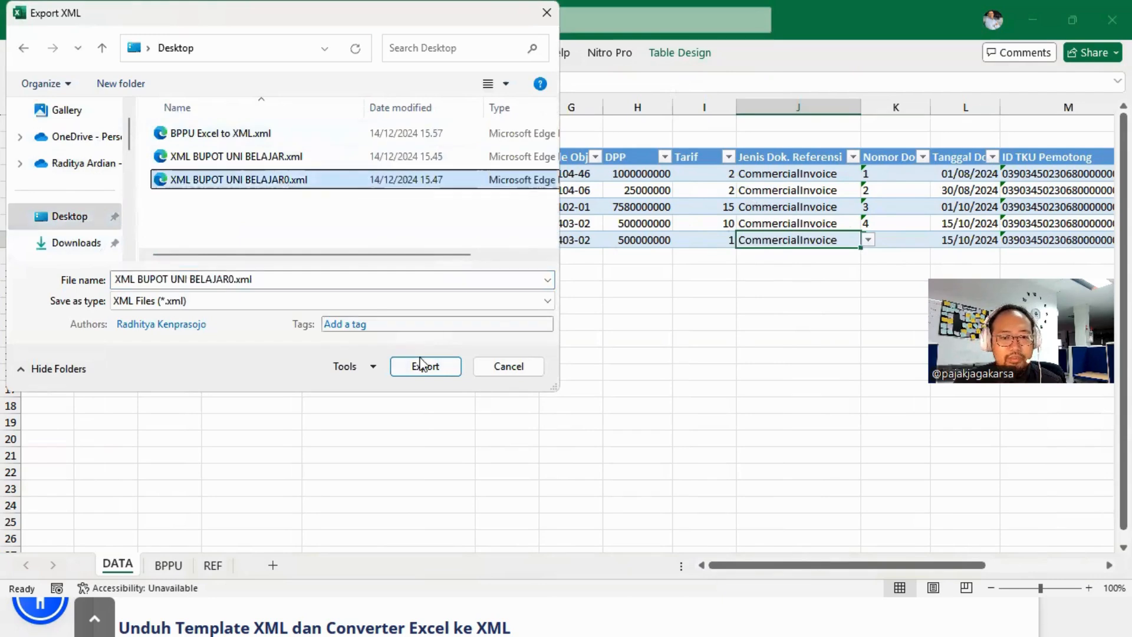
{"action": "left_click", "coordinate": [436, 367]}
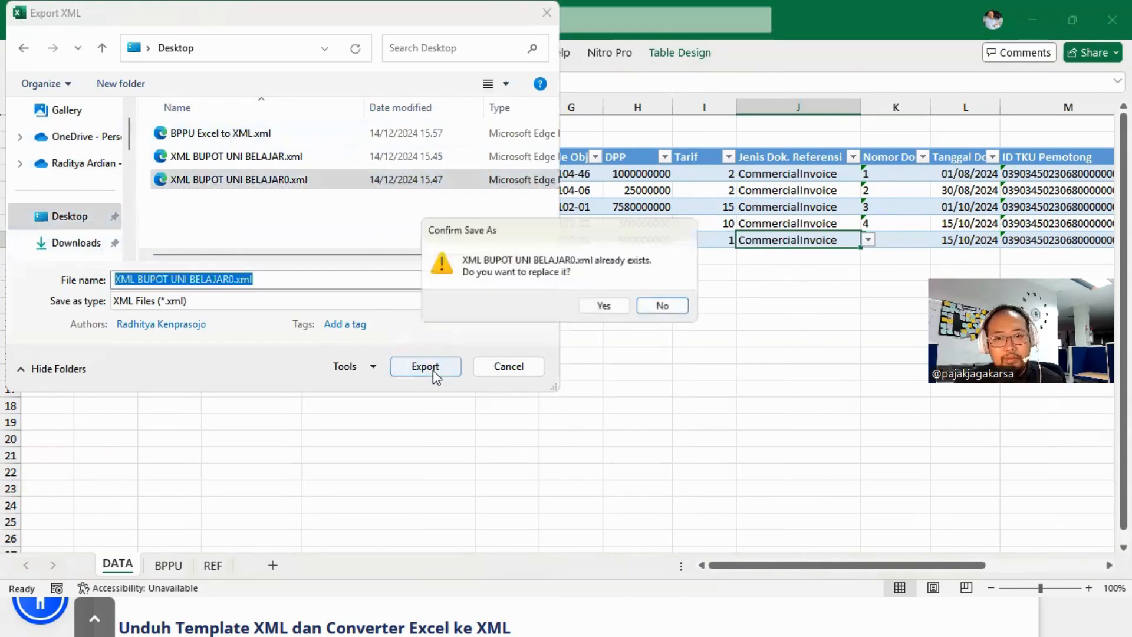
{"action": "left_click", "coordinate": [608, 308]}
{"action": "left_click", "coordinate": [604, 292]}
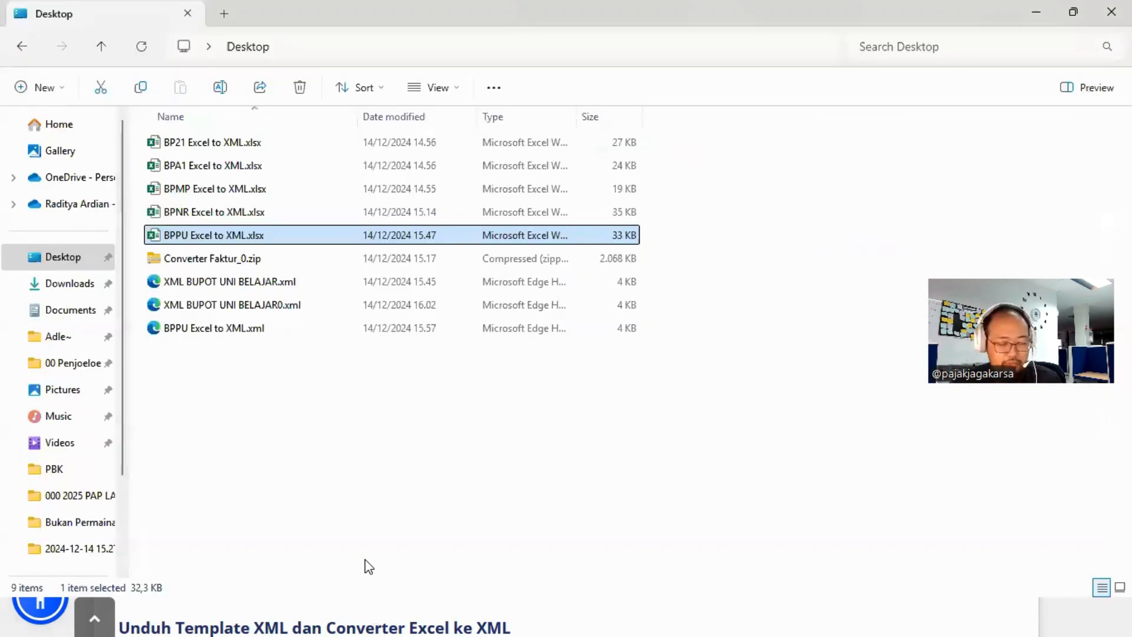
- Switch to the Coretax portal in the browser and change the active account to the represented Wajib Pajak
{"action": "key", "text": "alt+Tab"}
{"action": "key", "text": "alt+Tab"}
{"action": "key", "text": "alt+Tab"}
{"action": "key", "text": "alt+Tab"}
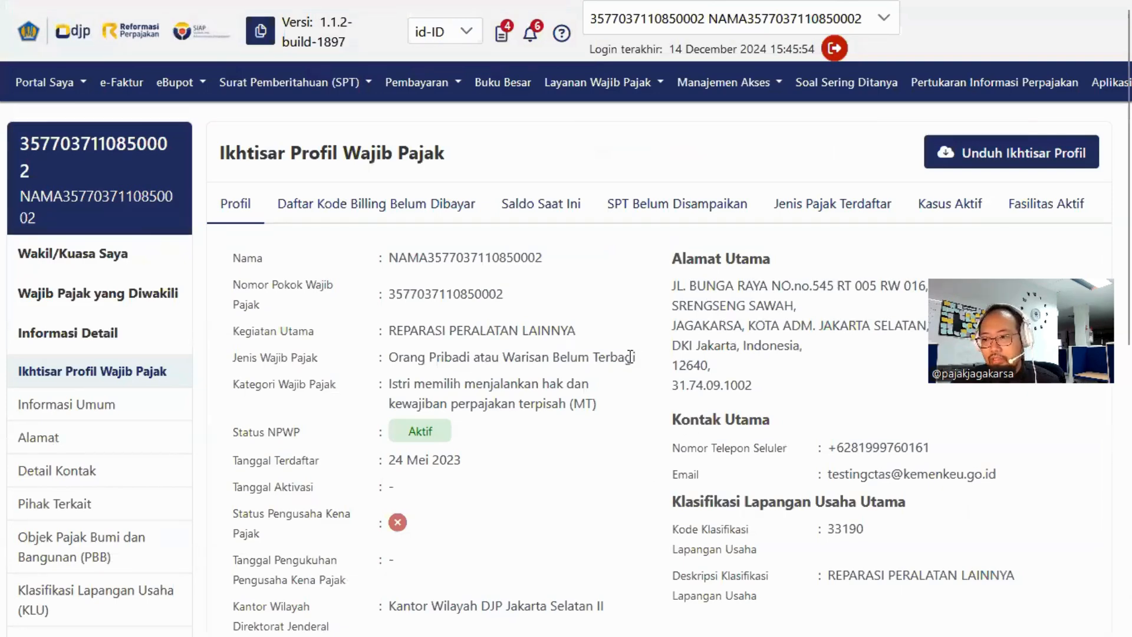
{"action": "triple_click", "coordinate": [448, 363]}
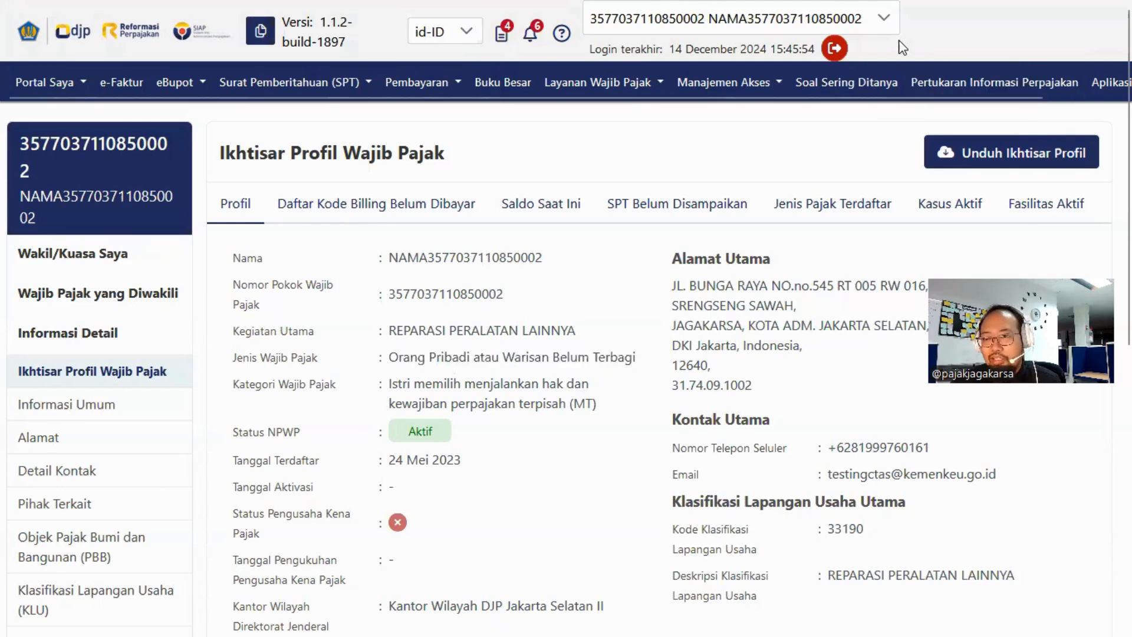
{"action": "left_click", "coordinate": [883, 19]}
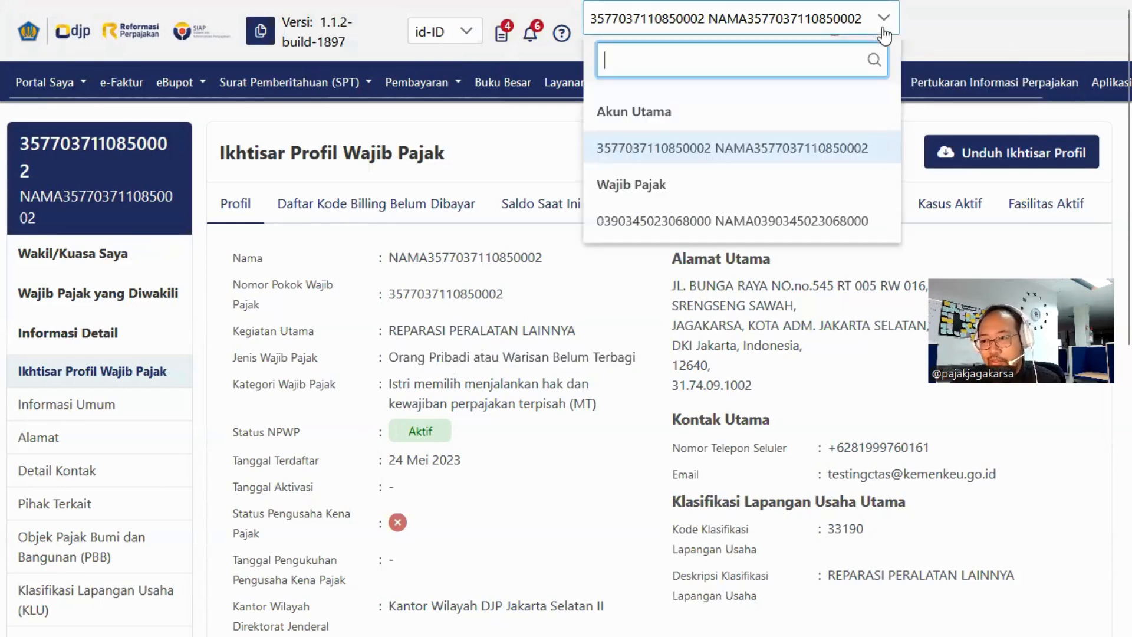
{"action": "left_click", "coordinate": [807, 221]}
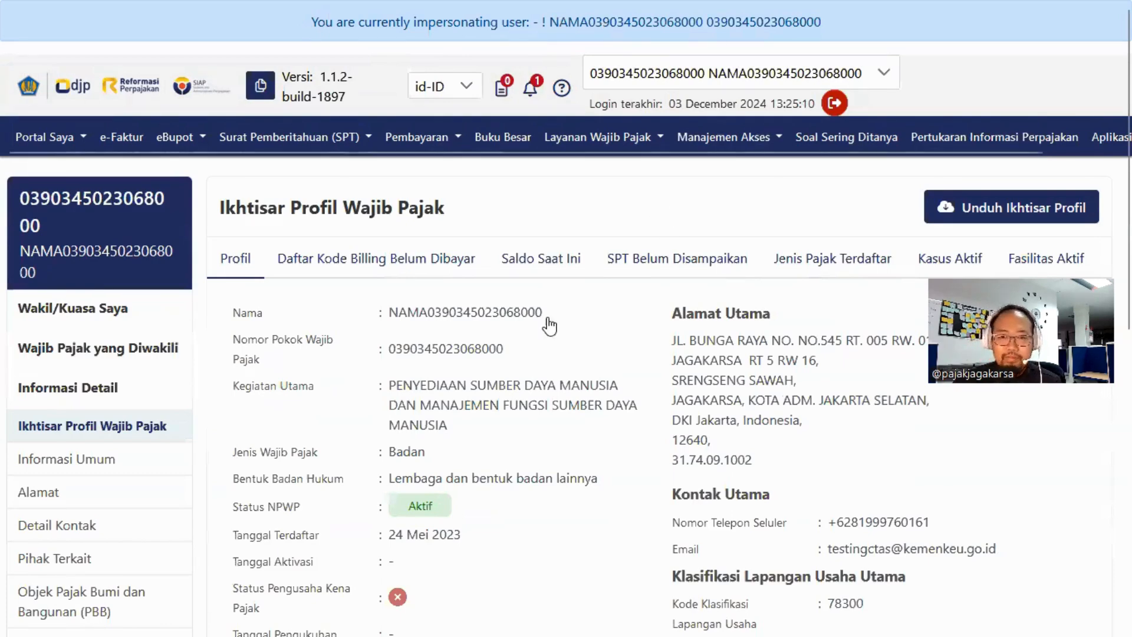
- Check the Jenis Wajib Pajak in the represented taxpayer's profile and open the BPPU page under eBupot
{"action": "double_click", "coordinate": [415, 450]}
{"action": "left_click", "coordinate": [551, 423]}
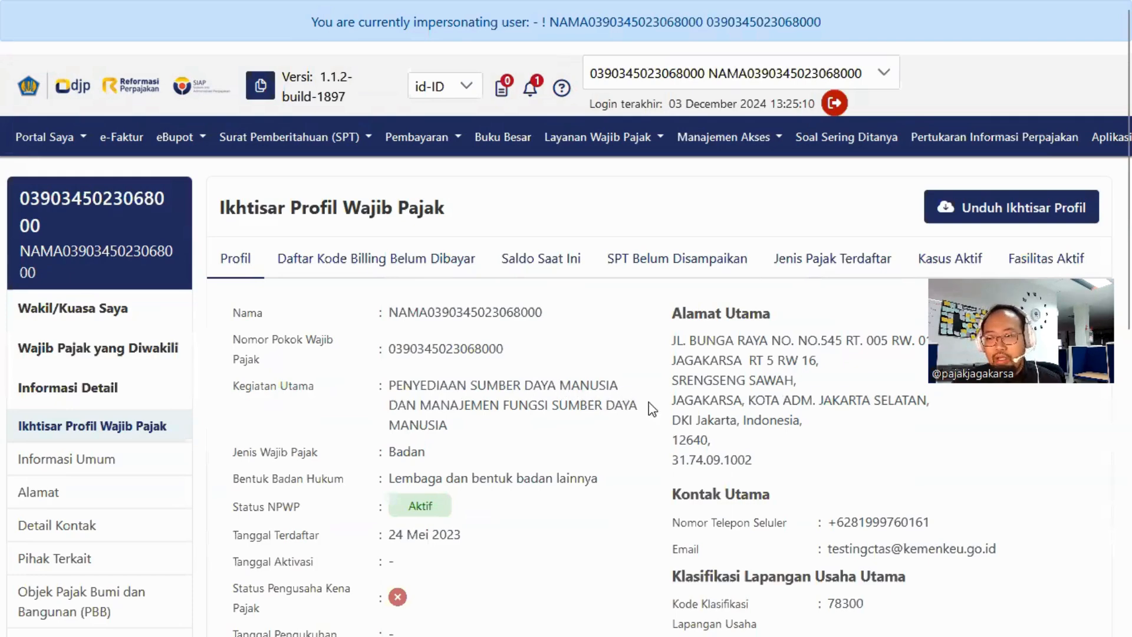
{"action": "left_click", "coordinate": [177, 140]}
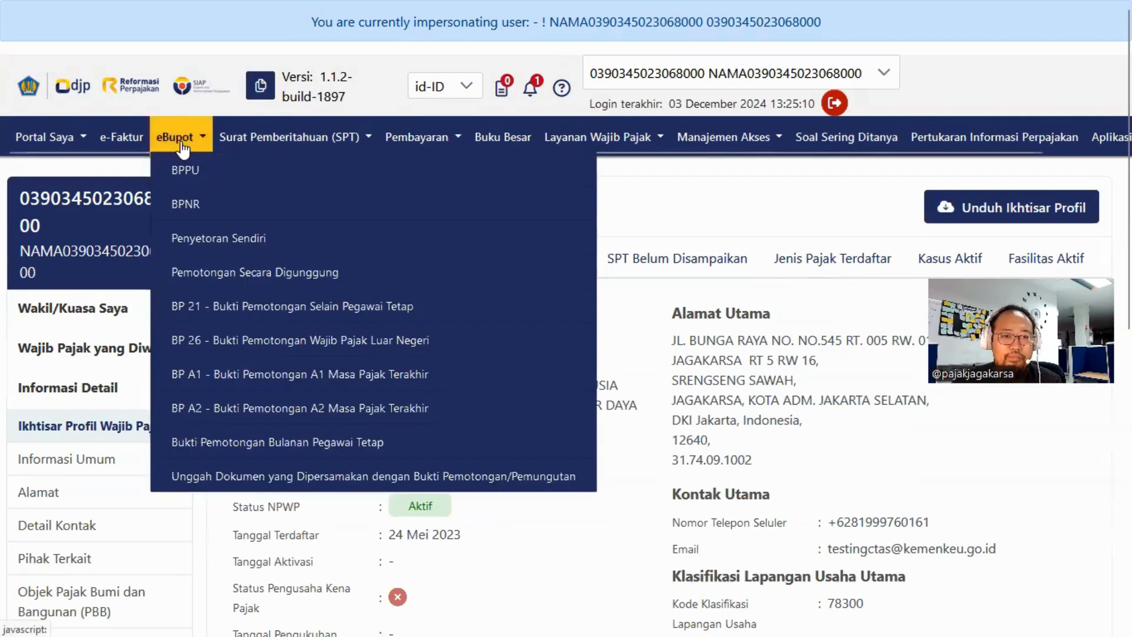
{"action": "left_click", "coordinate": [179, 172]}
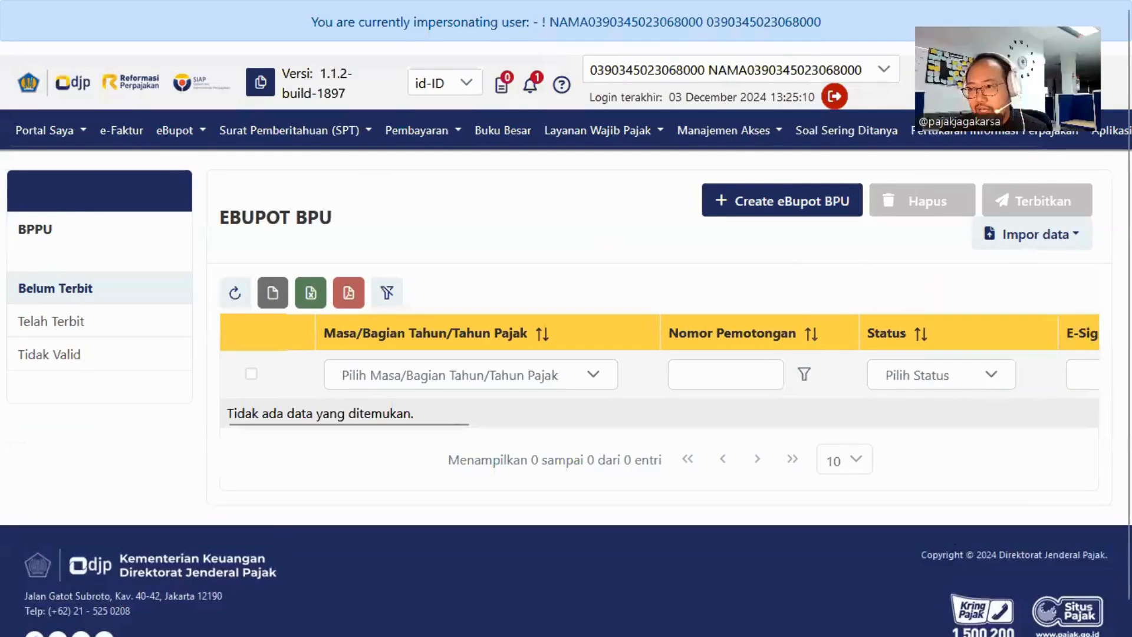
- Try to import XML BUPOT UNI BELAJAR0.xml from the Desktop into the unissued BPPU slips, and cancel the submission
{"action": "left_click", "coordinate": [1052, 239]}
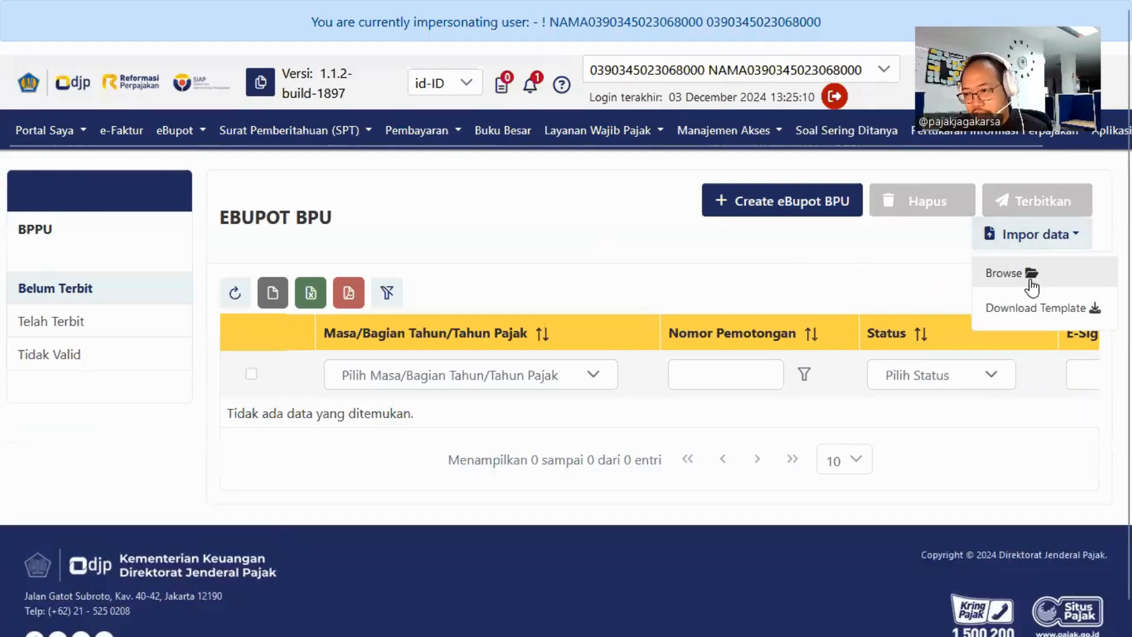
{"action": "left_click", "coordinate": [1029, 280]}
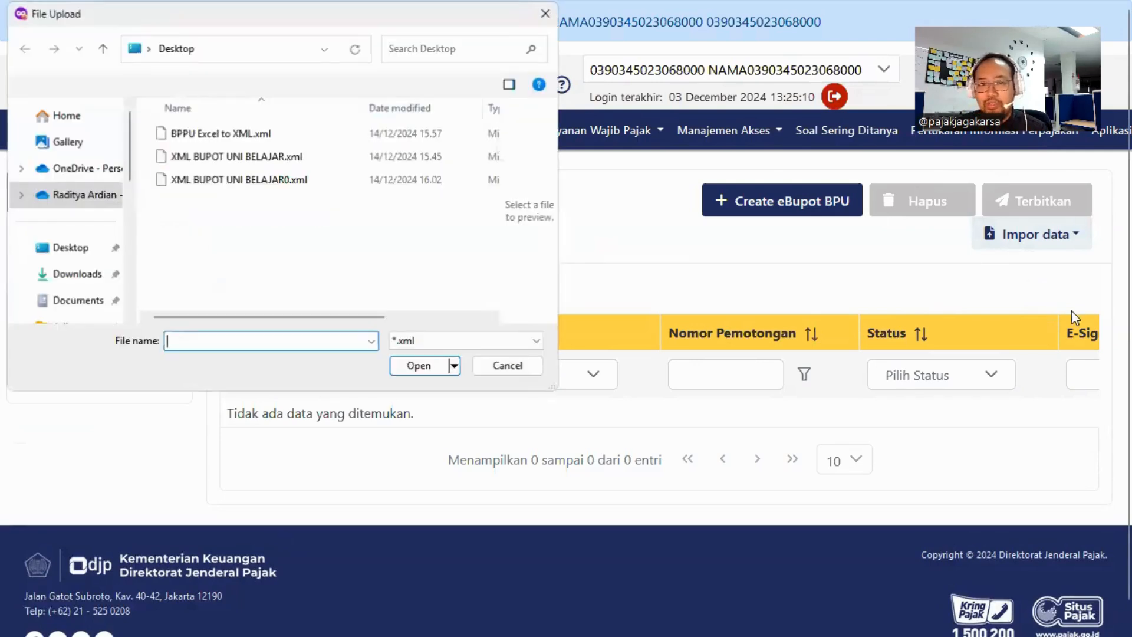
{"action": "left_click", "coordinate": [279, 180]}
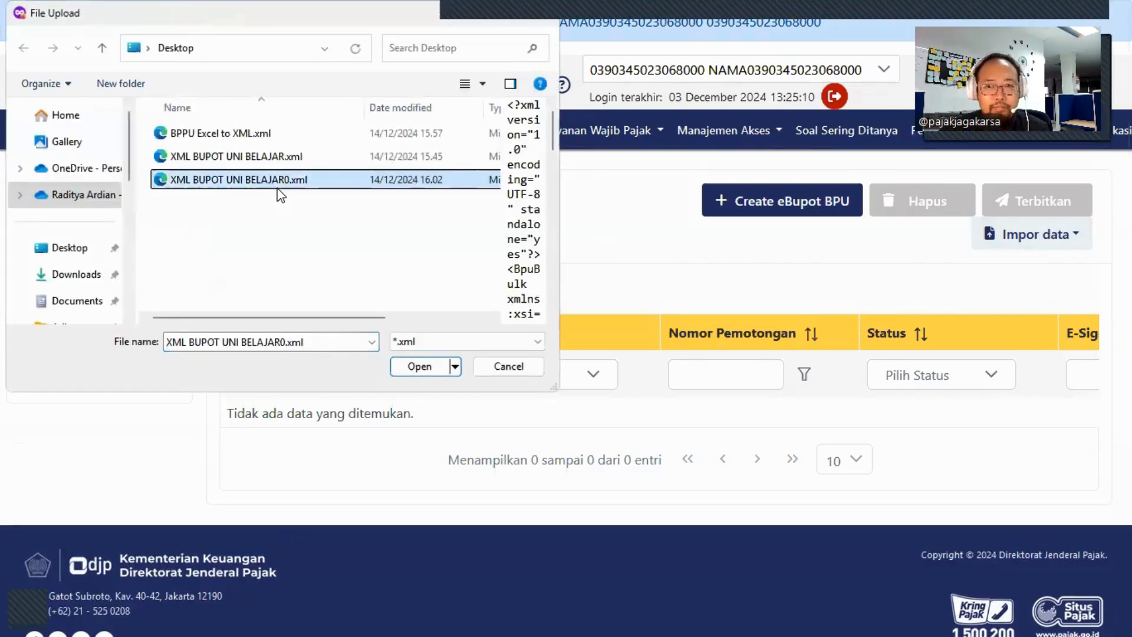
{"action": "left_click", "coordinate": [419, 366]}
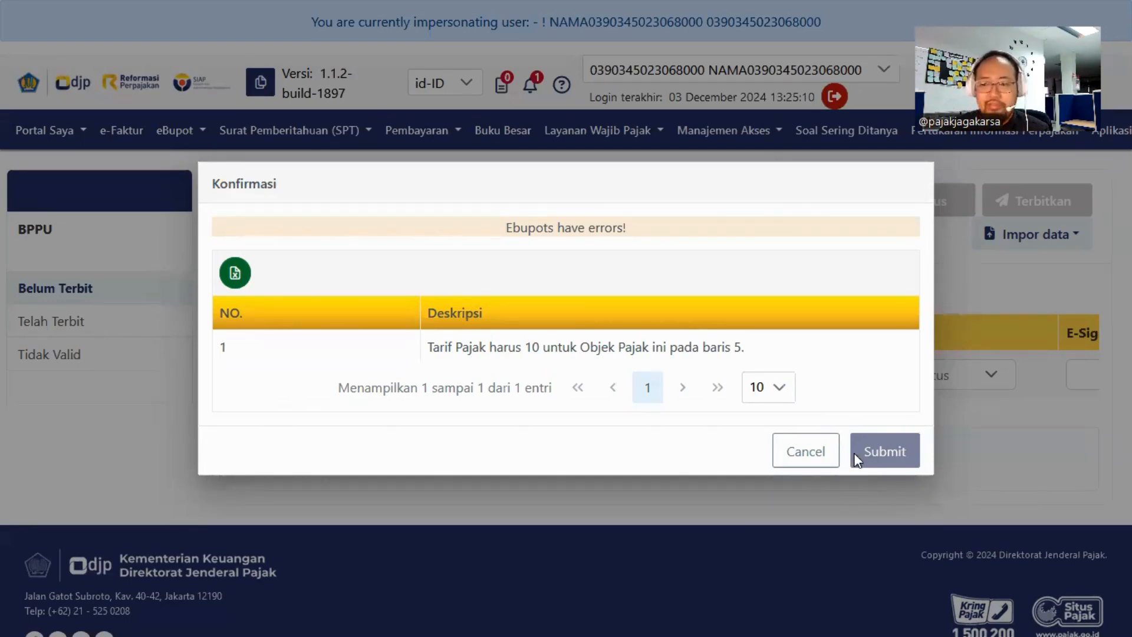
{"action": "left_click", "coordinate": [817, 458]}
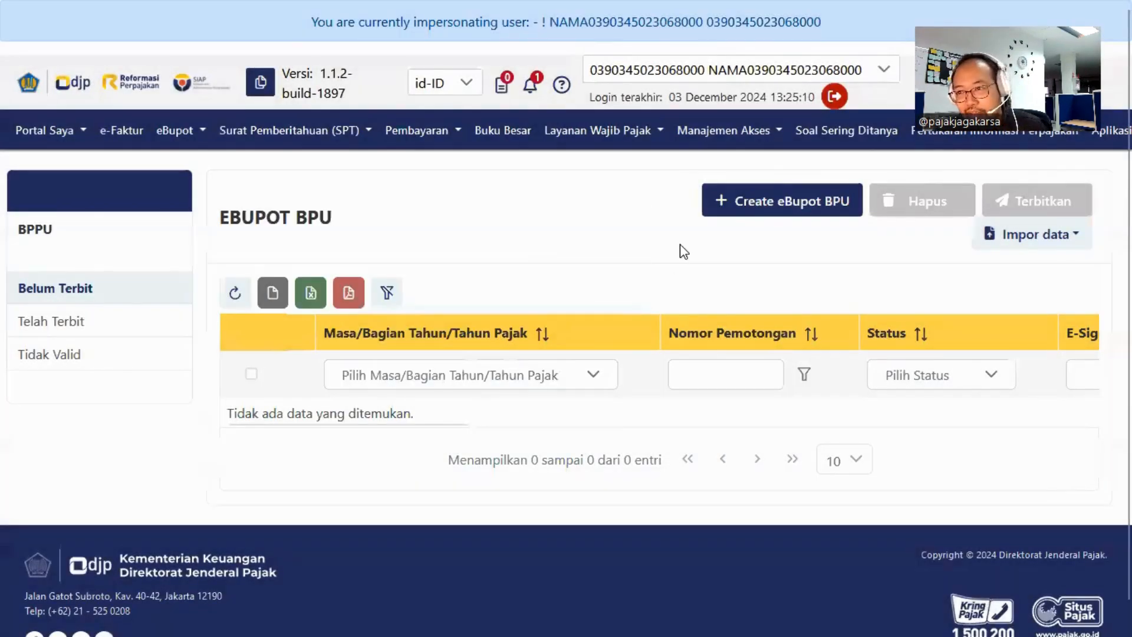
- Switch to the converter workbook in Excel and set the Tarif of the last DATA row, cell I8, to 10
{"action": "key", "text": "alt+Tab"}
{"action": "left_click", "coordinate": [680, 278]}
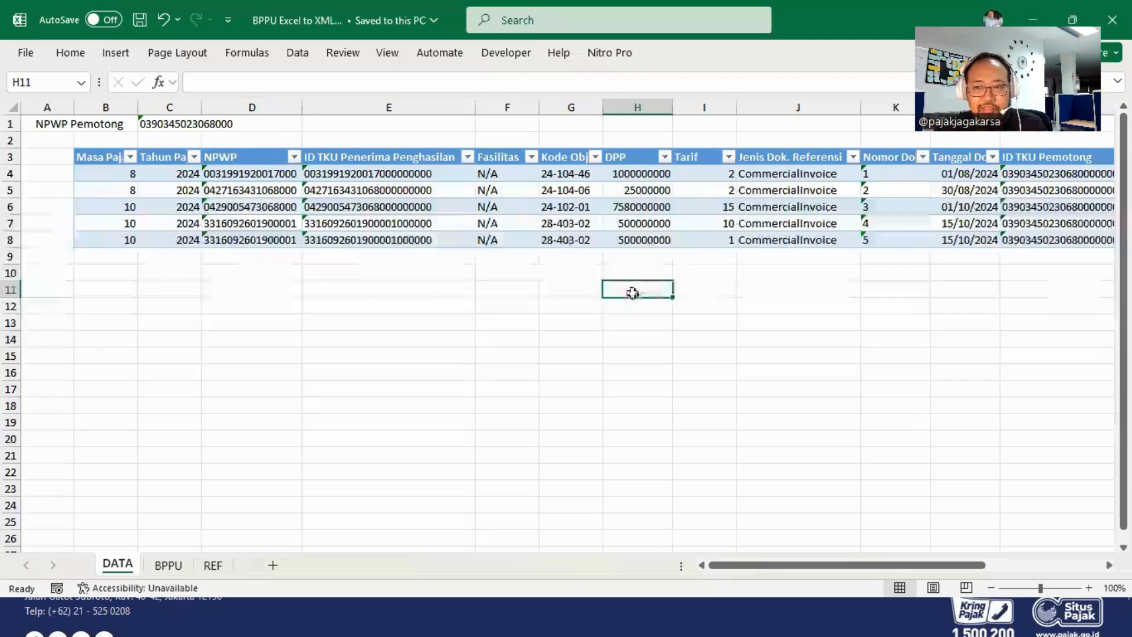
{"action": "left_click", "coordinate": [576, 240]}
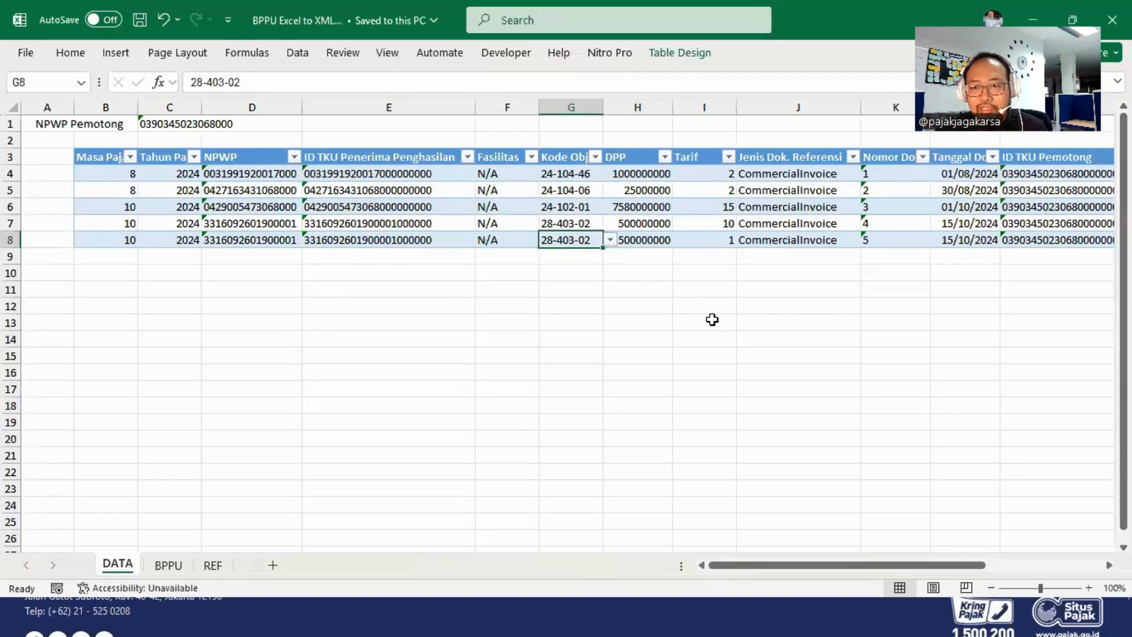
{"action": "left_click", "coordinate": [610, 240]}
{"action": "left_click", "coordinate": [583, 241]}
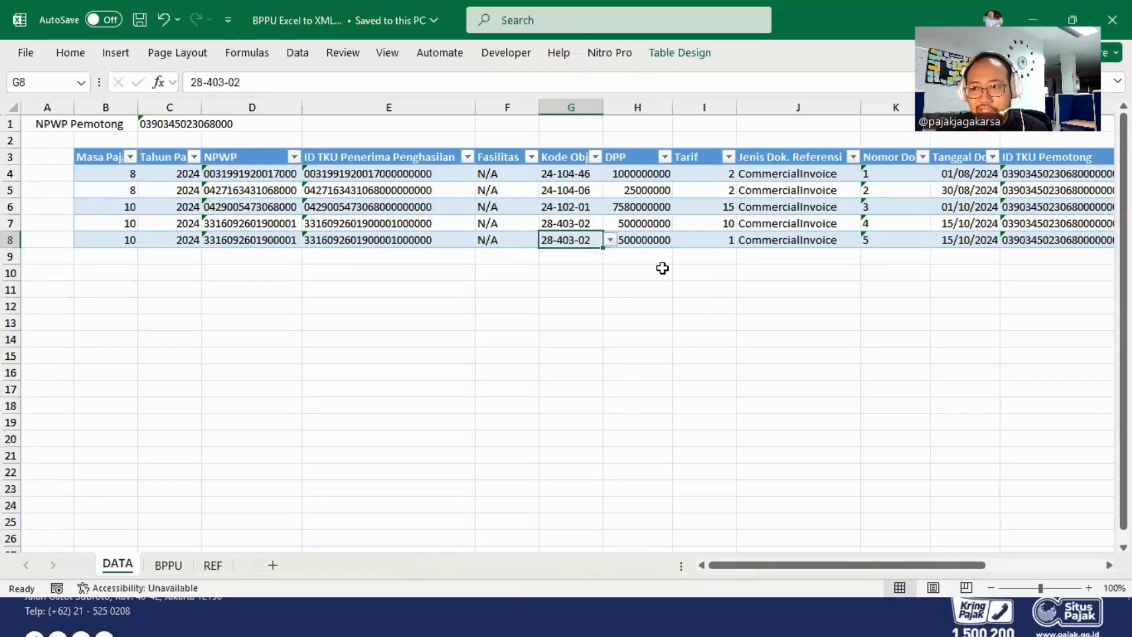
{"action": "left_click", "coordinate": [730, 239]}
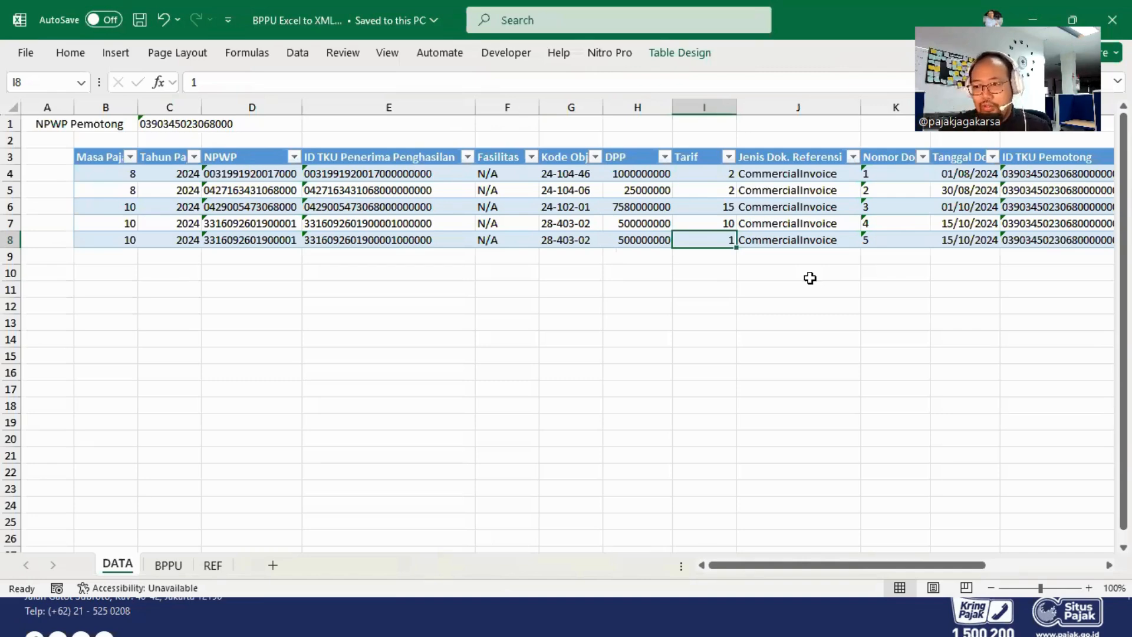
{"action": "type", "text": "10"}
{"action": "key", "text": "Return"}
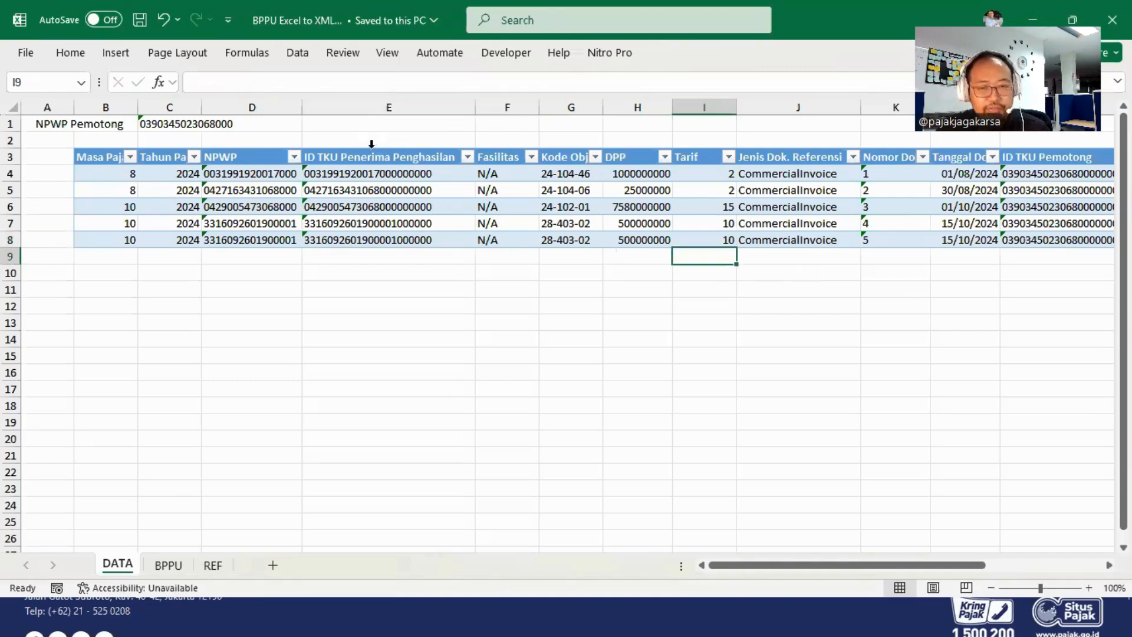
- Save the workbook as XML Data on the Desktop, replacing BPPU Excel to XML.xml and accepting the loss of worksheet features
{"action": "key", "text": "F12"}
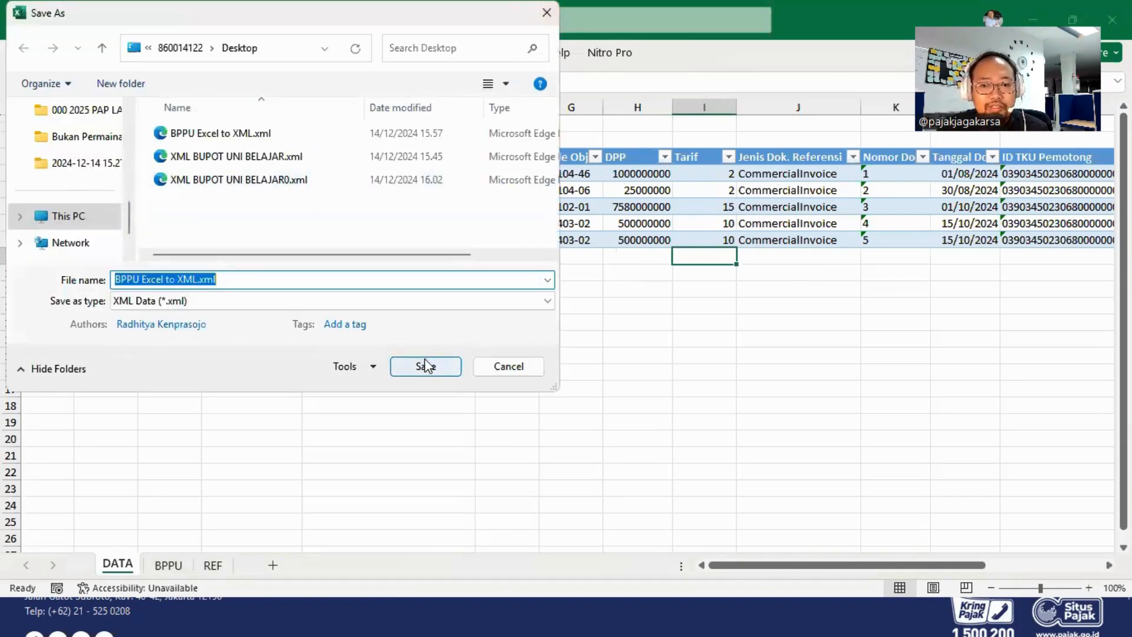
{"action": "left_click", "coordinate": [425, 366]}
{"action": "left_click", "coordinate": [602, 311]}
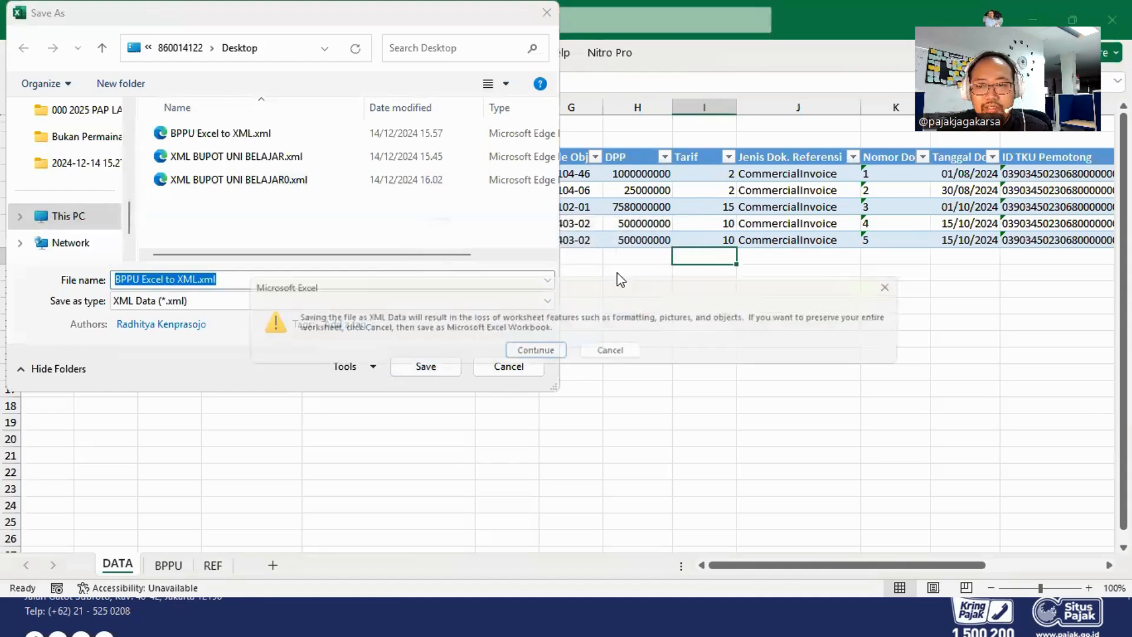
{"action": "left_click", "coordinate": [552, 350]}
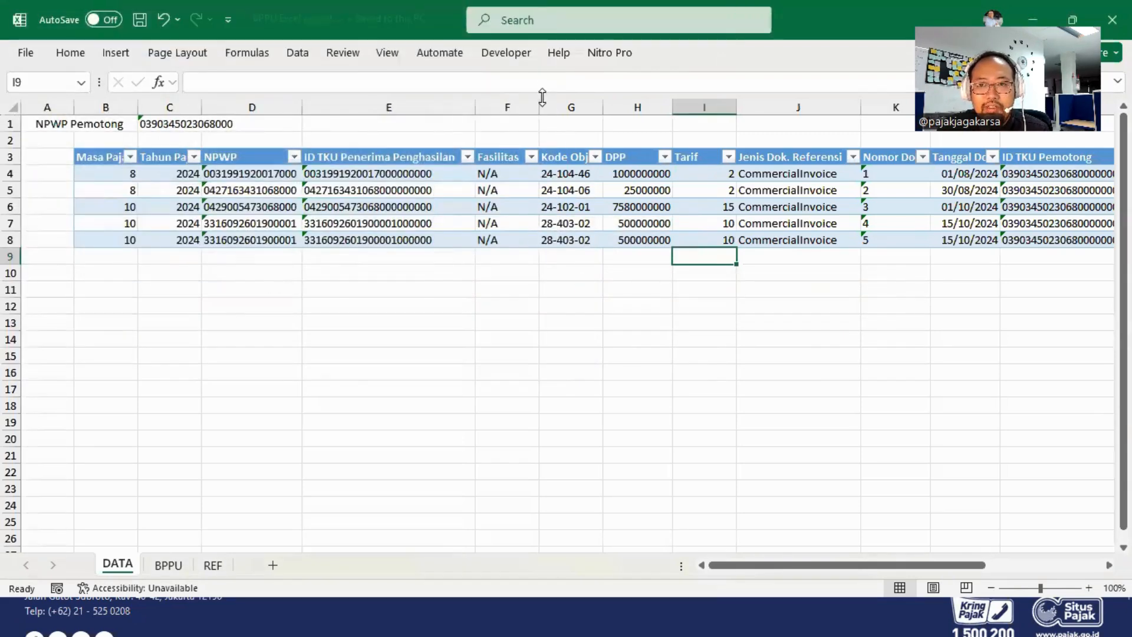
- Export the corrected DATA table as XML over the existing XML BUPOT UNI BELAJAR0.xml on the Desktop
{"action": "left_click", "coordinate": [522, 58]}
{"action": "left_click", "coordinate": [684, 99]}
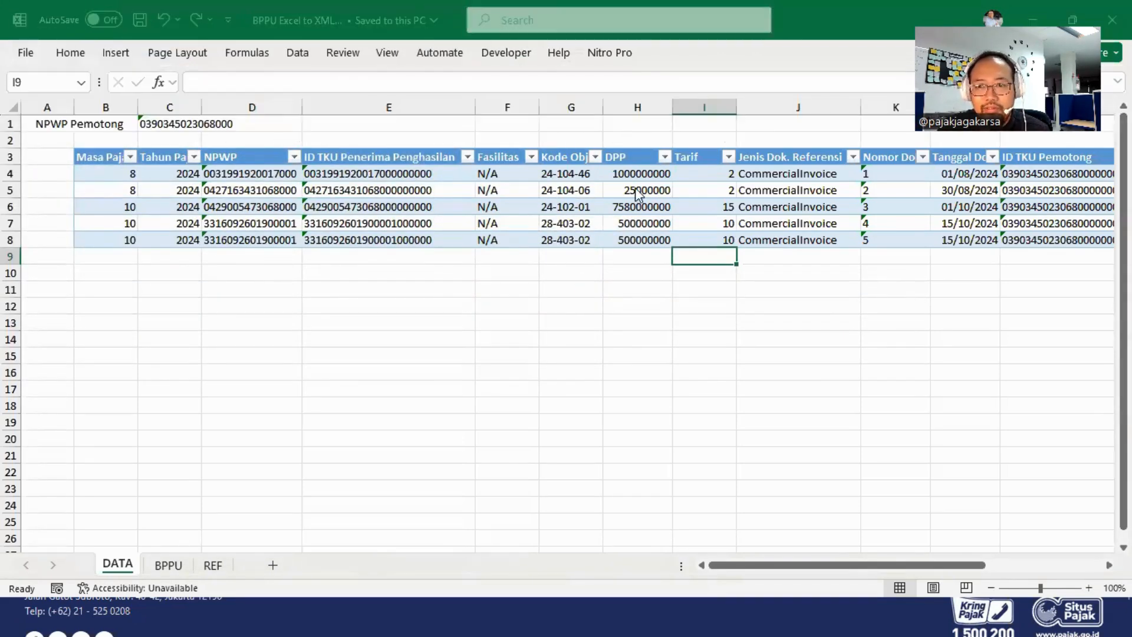
{"action": "left_click", "coordinate": [264, 181]}
{"action": "left_click", "coordinate": [422, 366]}
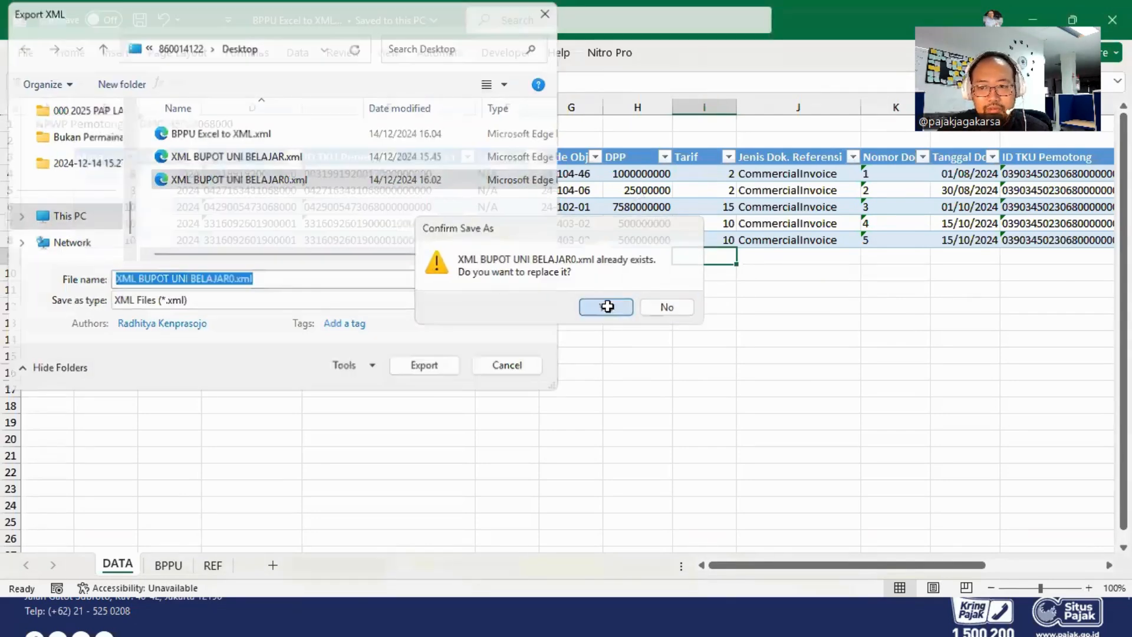
{"action": "left_click", "coordinate": [605, 308]}
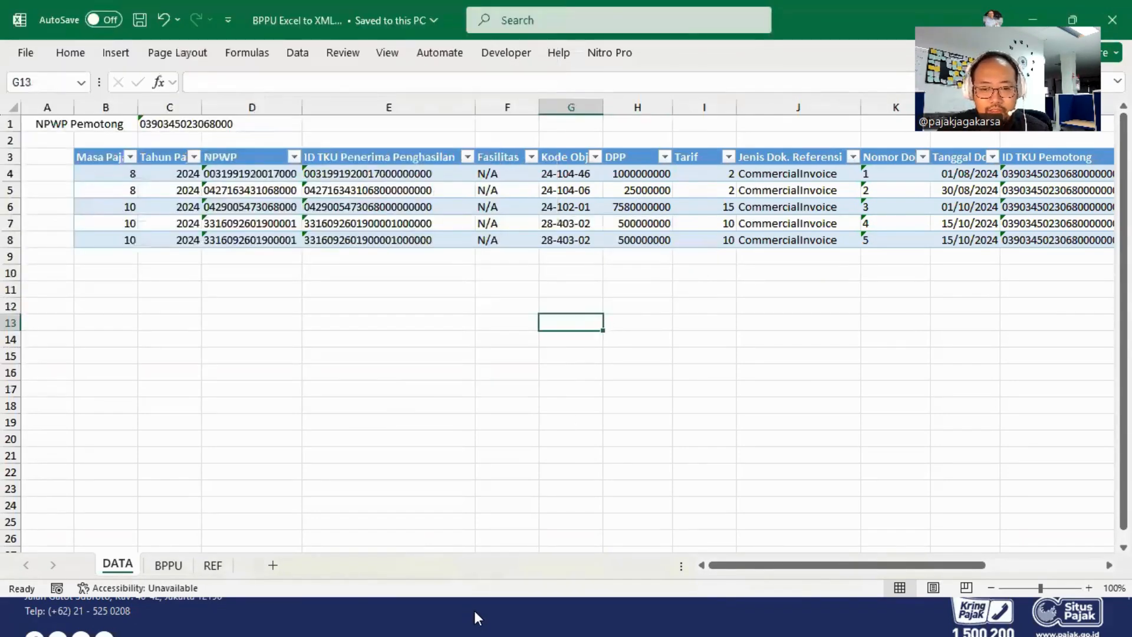
- Switch to the Coretax portal in the browser, import XML BUPOT UNI BELAJAR0.xml into the unissued BPPU slips and submit the data
{"action": "left_click", "coordinate": [493, 610]}
{"action": "left_click", "coordinate": [1064, 236]}
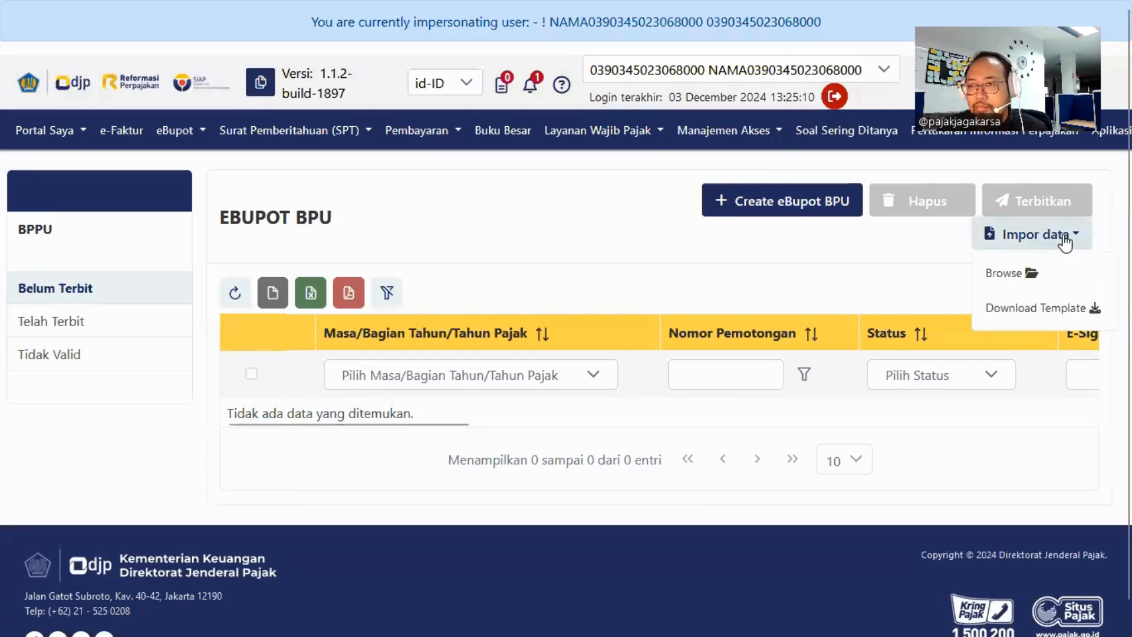
{"action": "left_click", "coordinate": [1053, 273]}
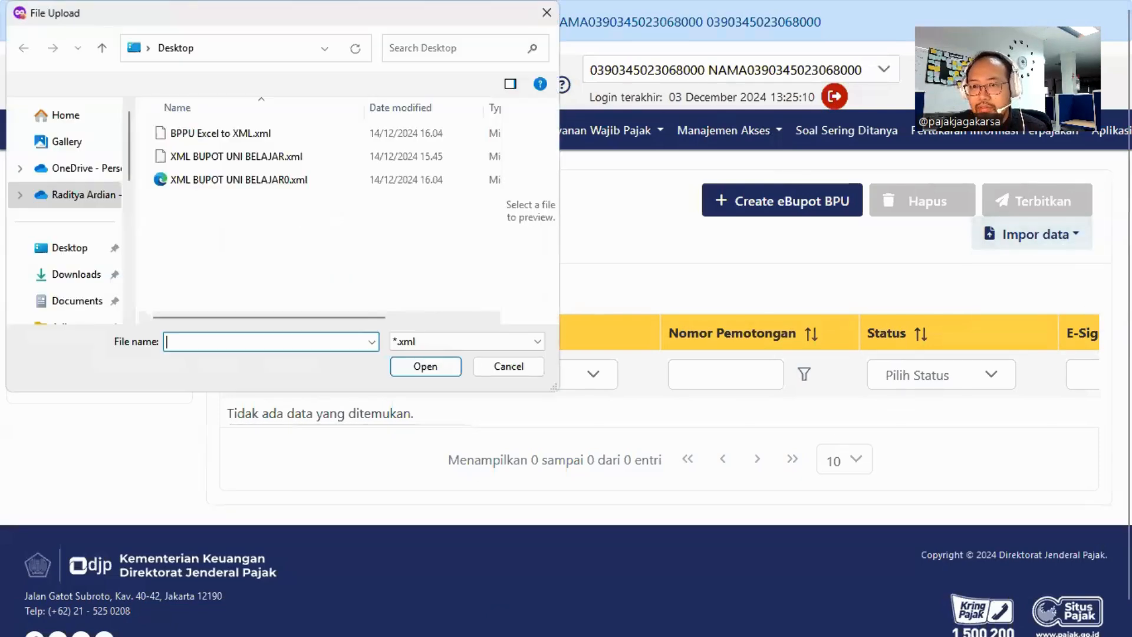
{"action": "left_click", "coordinate": [243, 179]}
{"action": "left_click", "coordinate": [419, 366]}
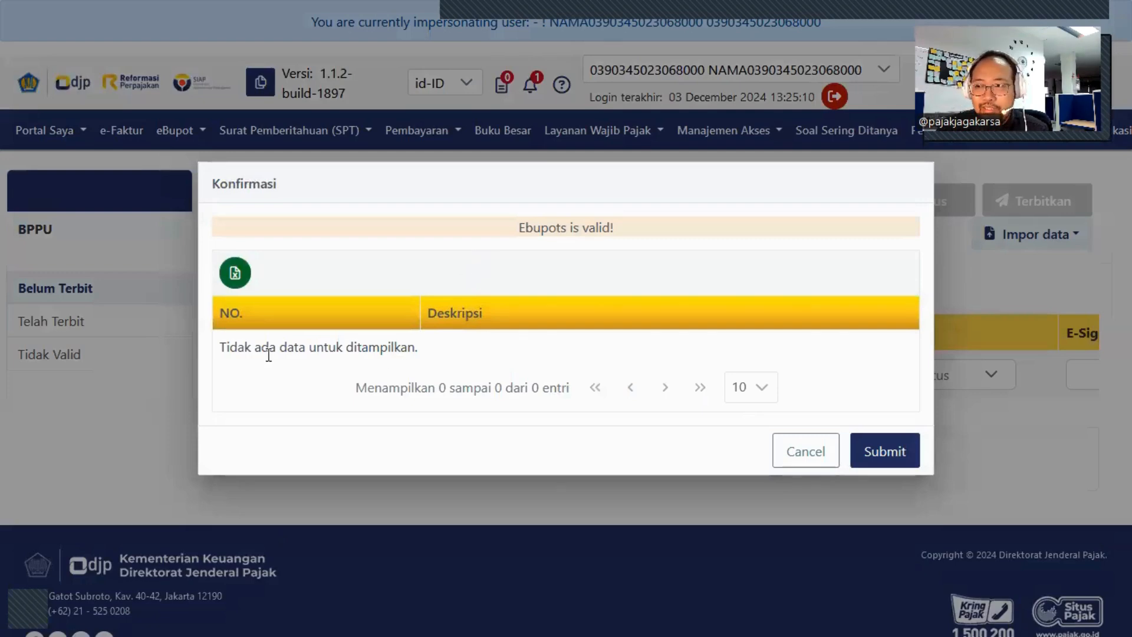
{"action": "left_click", "coordinate": [882, 451]}
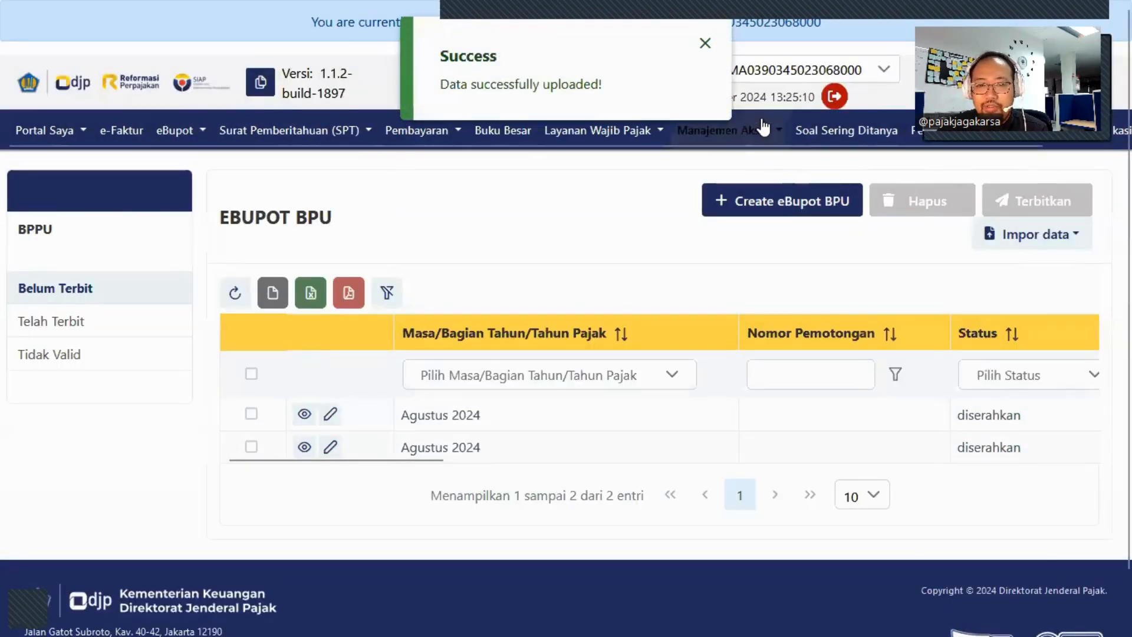
{"action": "left_click", "coordinate": [705, 44]}
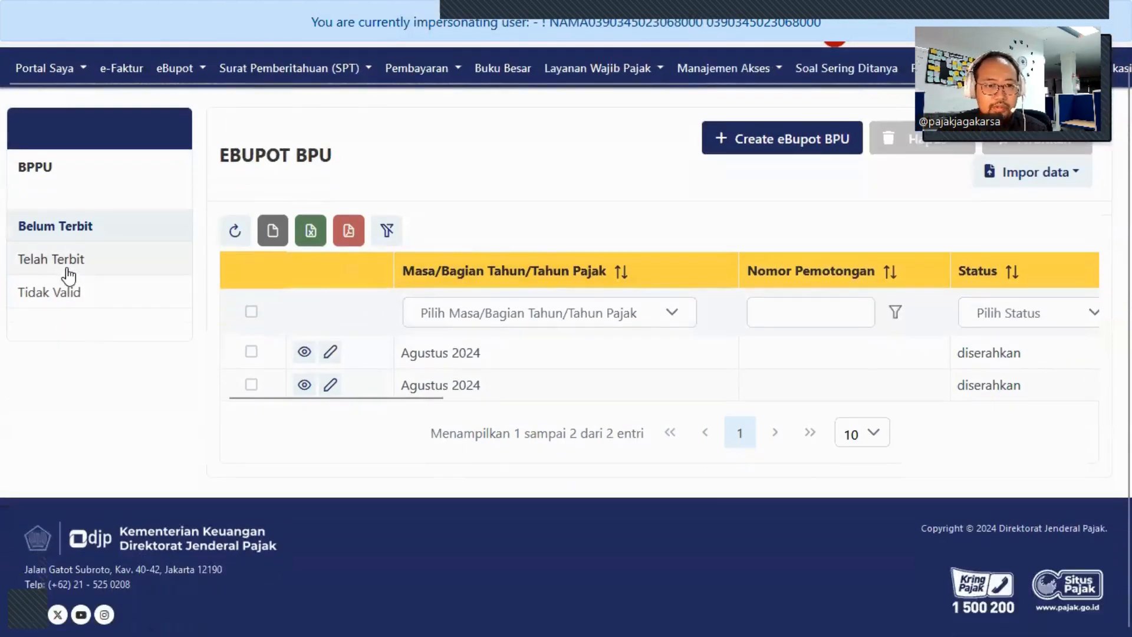
- Reload the unissued BPPU list by way of the issued list and review the columns of the imported slips
{"action": "left_click", "coordinate": [53, 322]}
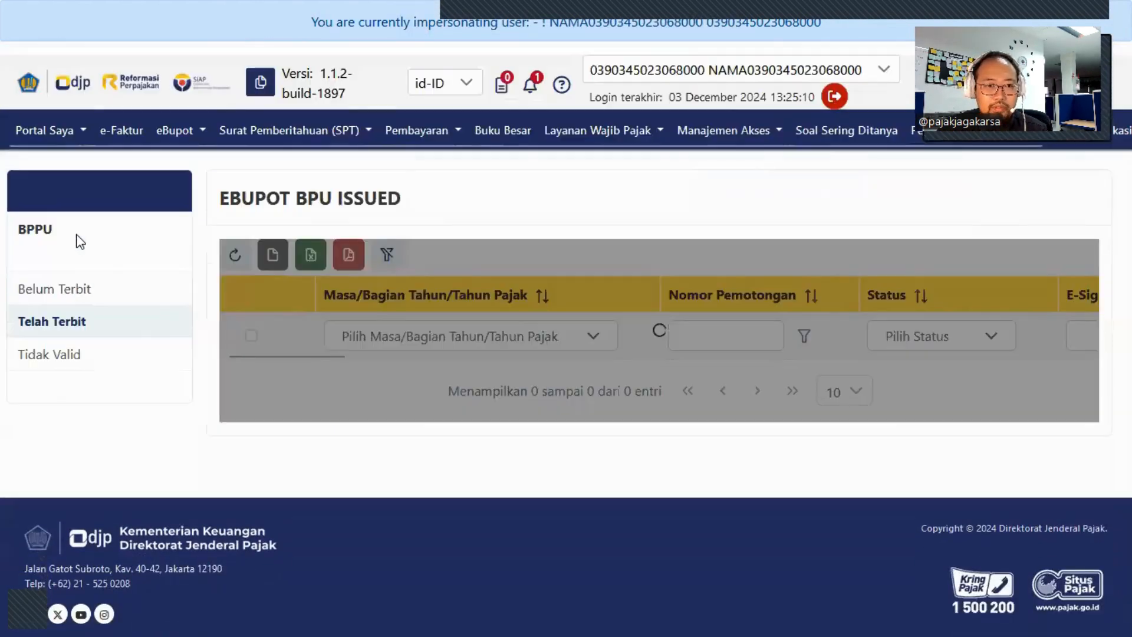
{"action": "left_click", "coordinate": [90, 295]}
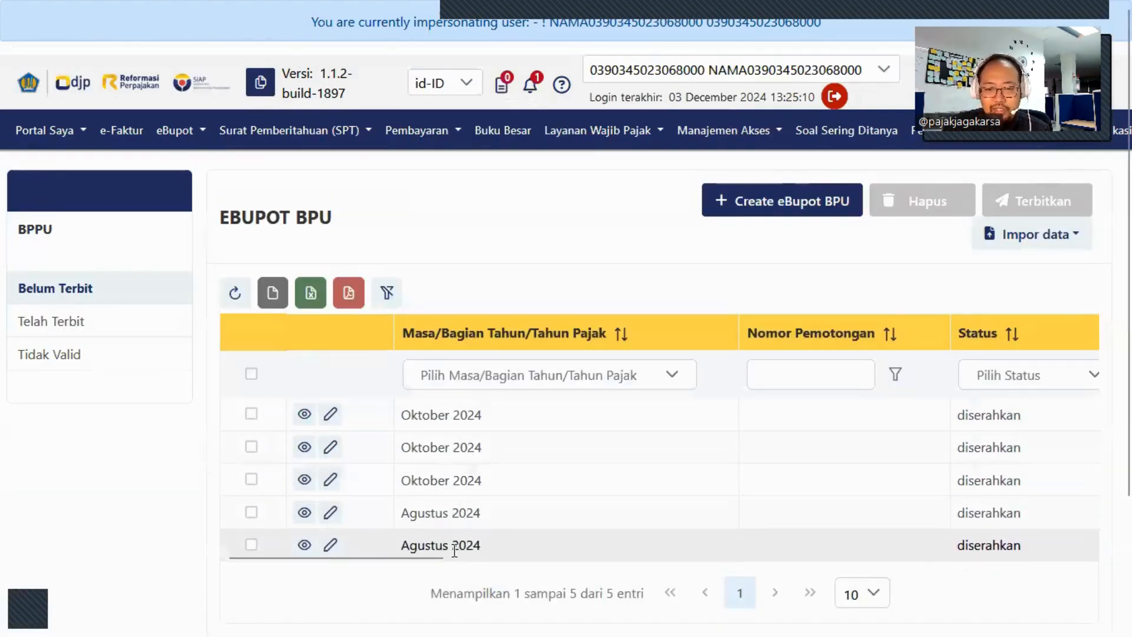
{"action": "left_click_drag", "start_coordinate": [446, 557], "coordinate": [498, 557]}
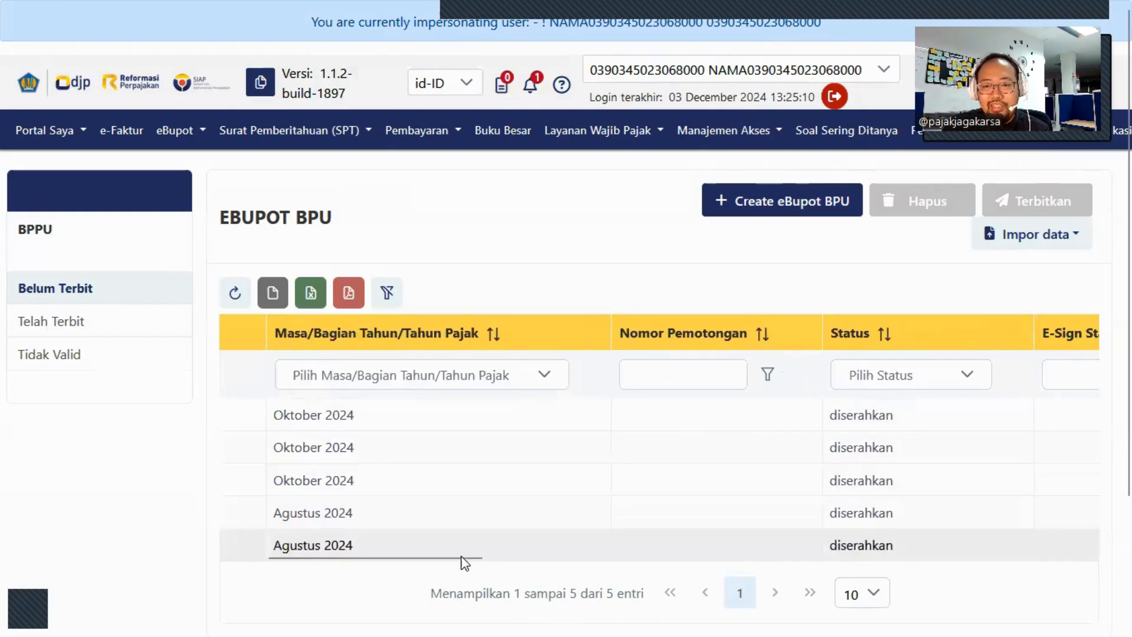
{"action": "left_click_drag", "start_coordinate": [462, 558], "coordinate": [401, 586]}
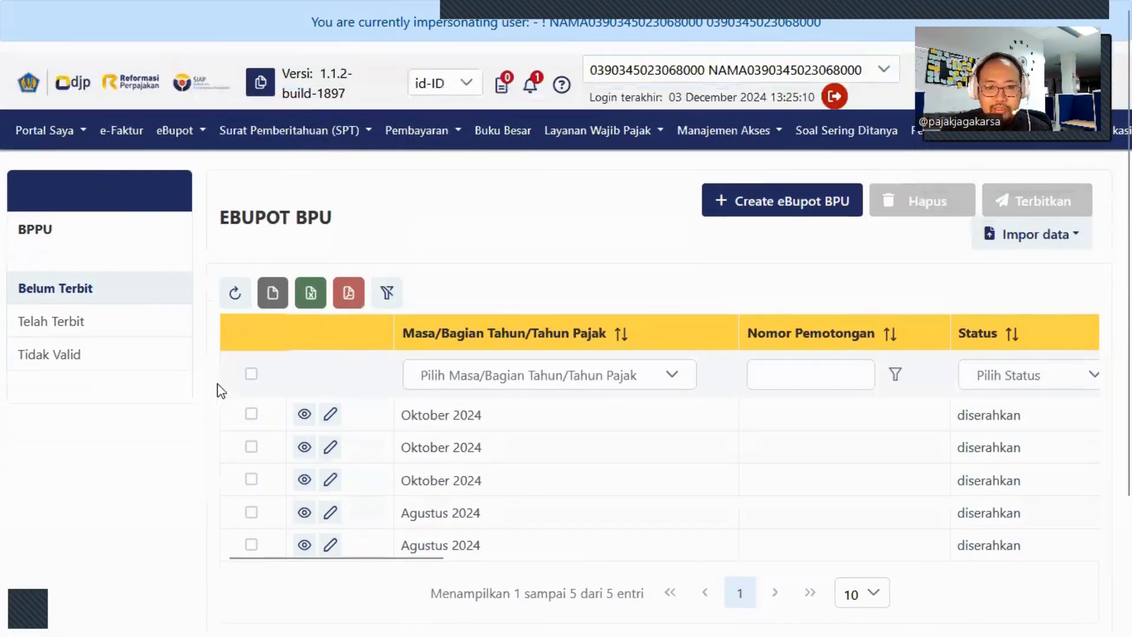
- Issue all unissued BPPU slips, signing with Kode Otorisasi DJP and entering the signer's password in Kata Sandi Penandatangan
{"action": "left_click", "coordinate": [252, 374]}
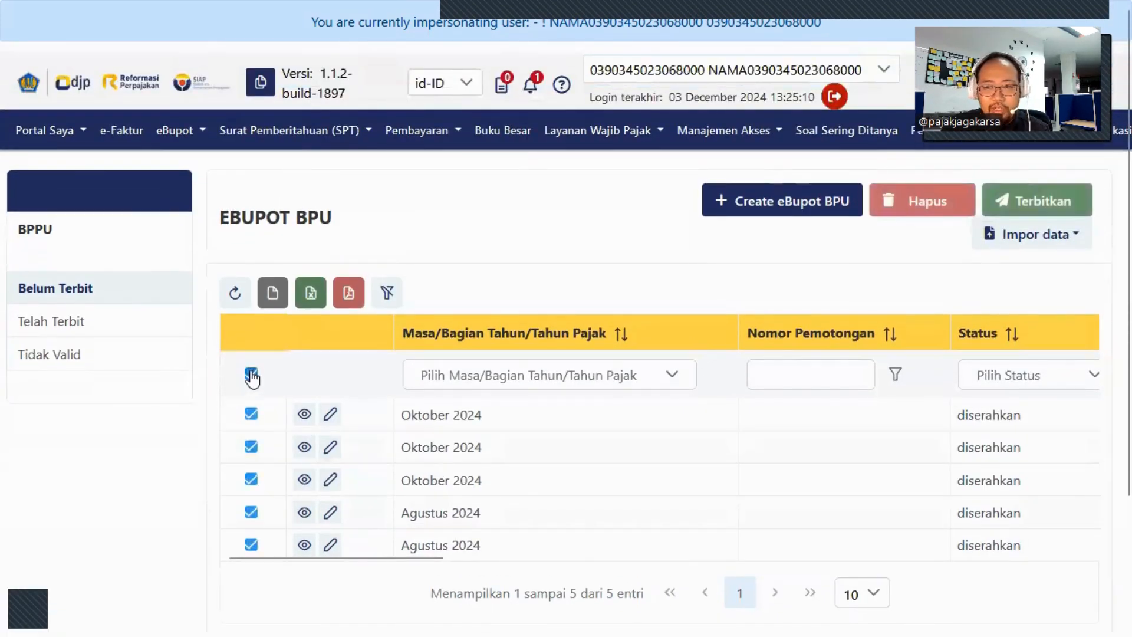
{"action": "left_click", "coordinate": [1063, 208]}
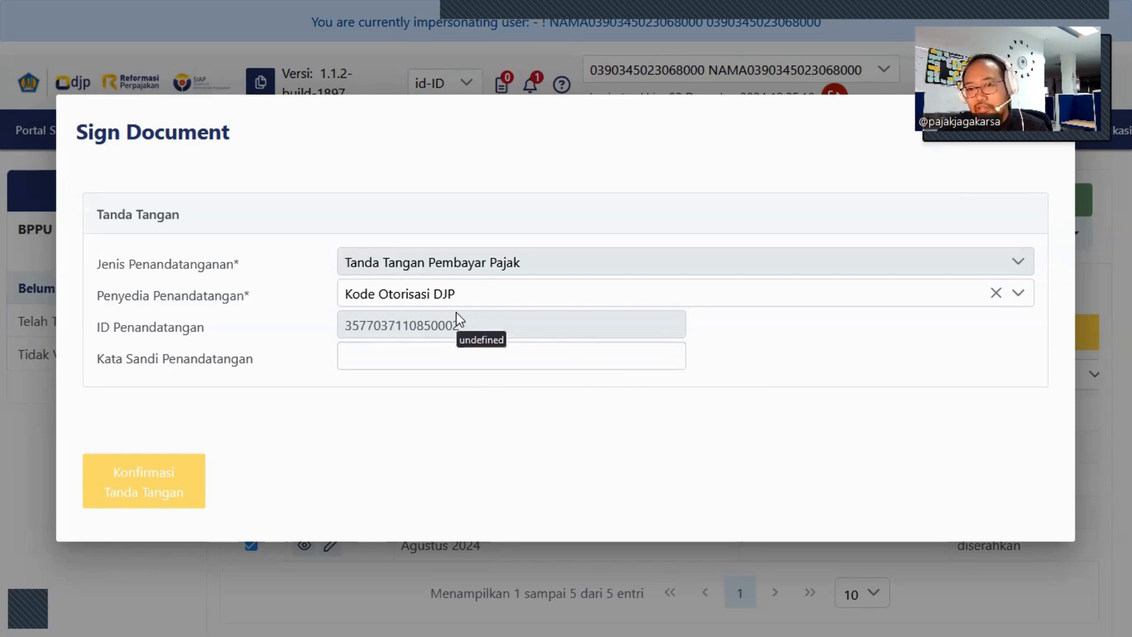
{"action": "left_click", "coordinate": [353, 347]}
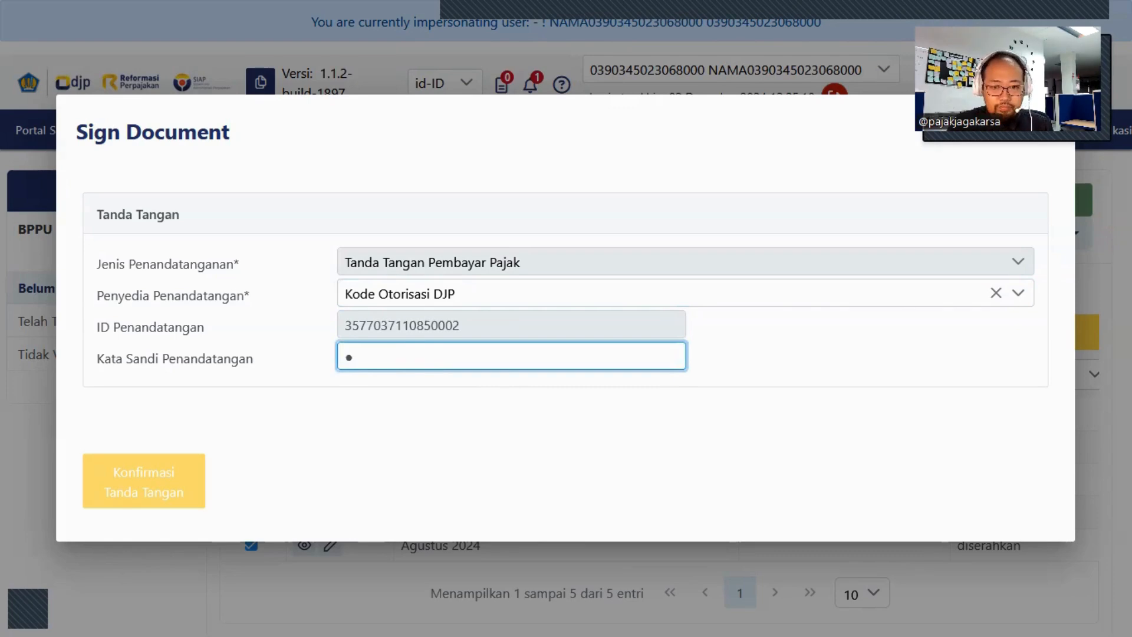
{"action": "type", "text": "••••••••"}
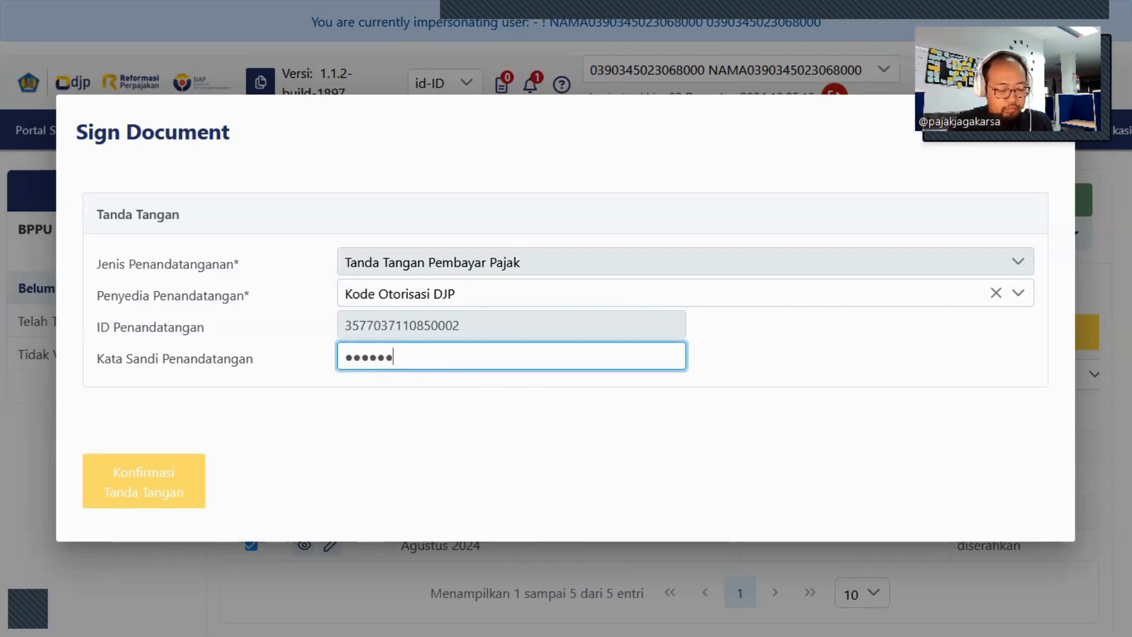
{"action": "type", "text": "•"}
{"action": "left_click", "coordinate": [308, 391]}
{"action": "left_click", "coordinate": [173, 487]}
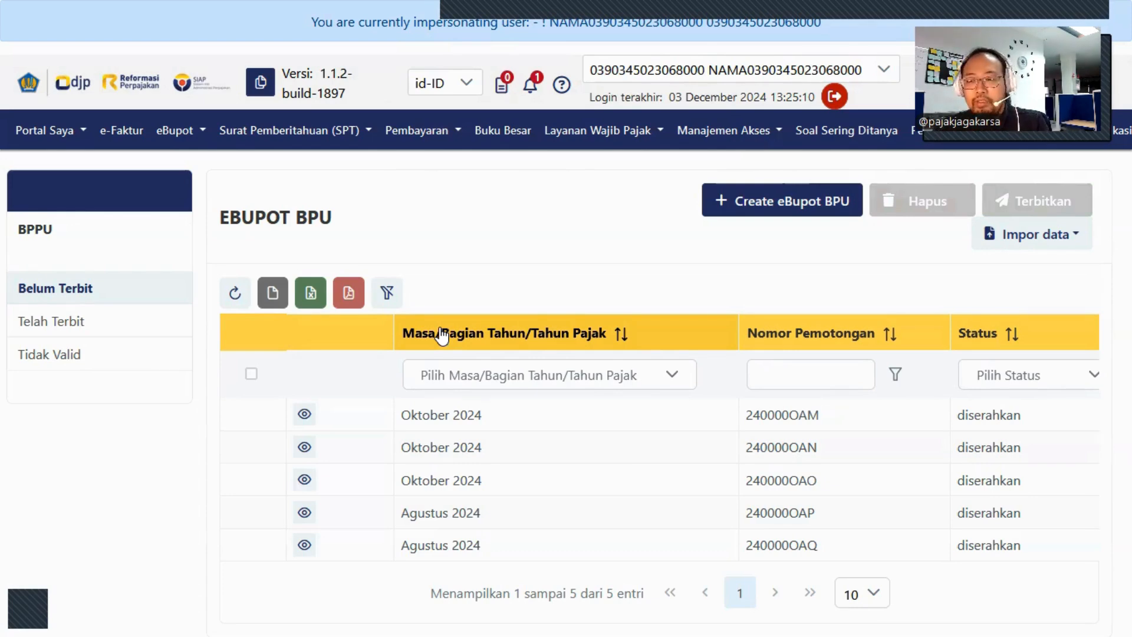
- Check the Nomor Pemotongan and E-Sign Status of the signed slips, look in the issued list and return to the unissued list
{"action": "scroll", "coordinate": [548, 407], "scroll_direction": "down", "scroll_amount": 3}
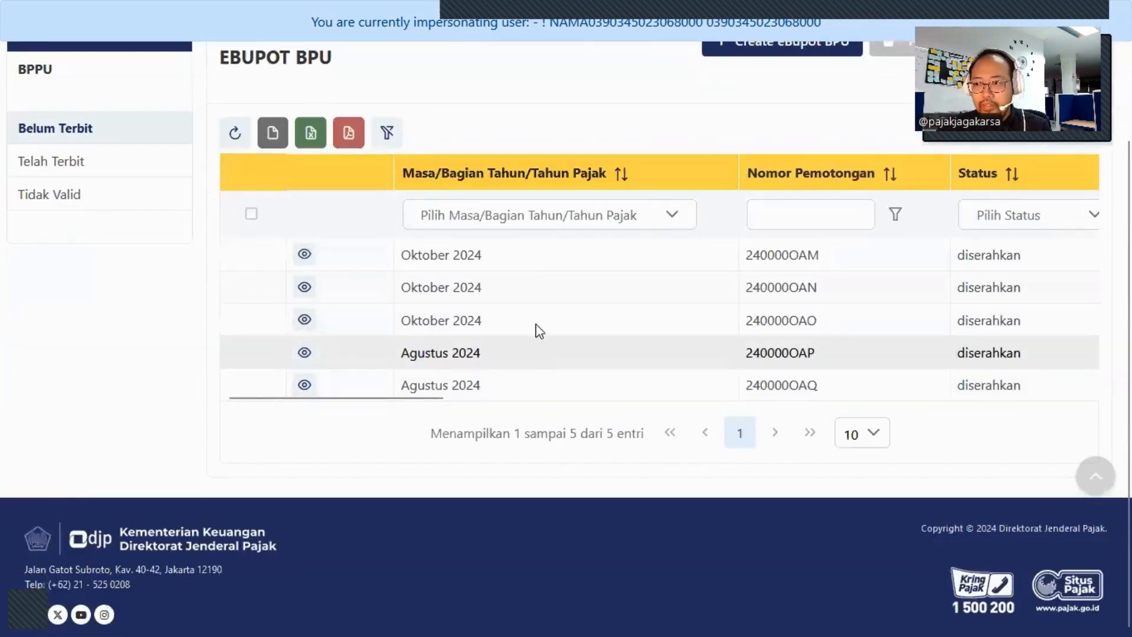
{"action": "scroll", "coordinate": [532, 321], "scroll_direction": "up", "scroll_amount": 3}
{"action": "scroll", "coordinate": [501, 383], "scroll_direction": "down", "scroll_amount": 3}
{"action": "left_click_drag", "start_coordinate": [426, 403], "coordinate": [575, 404]}
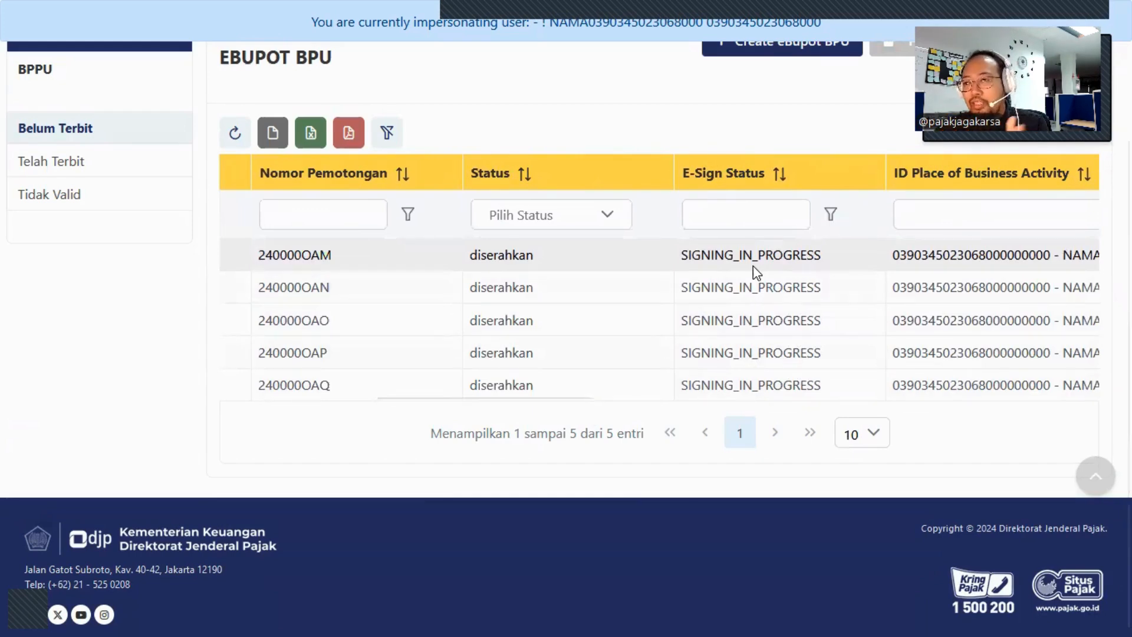
{"action": "scroll", "coordinate": [797, 250], "scroll_direction": "up", "scroll_amount": 3}
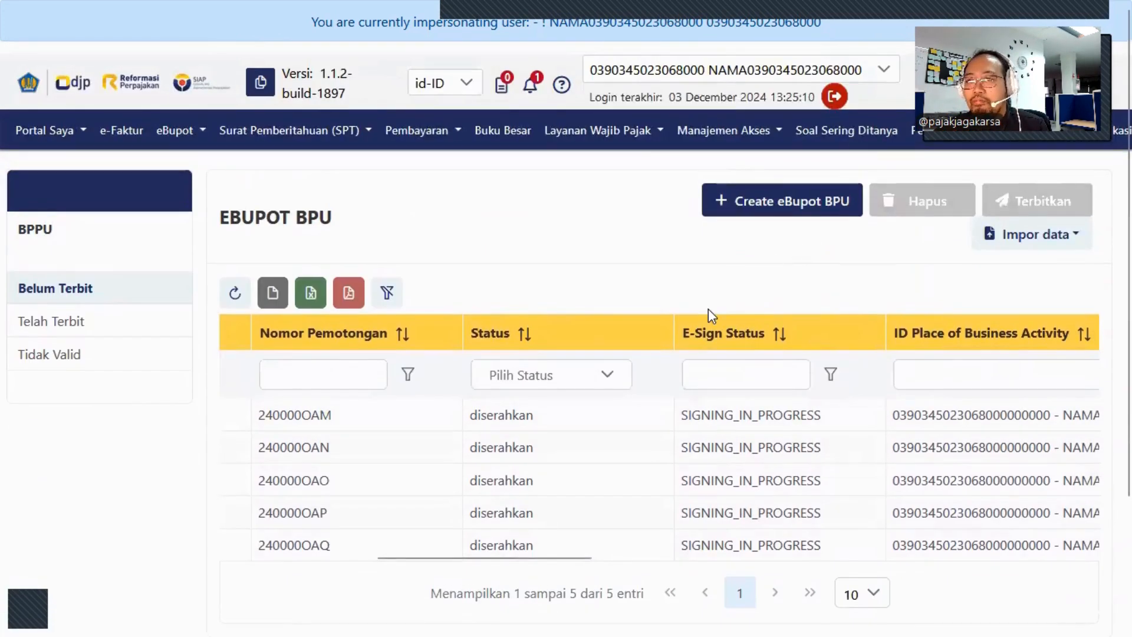
{"action": "left_click_drag", "start_coordinate": [586, 557], "coordinate": [446, 560]}
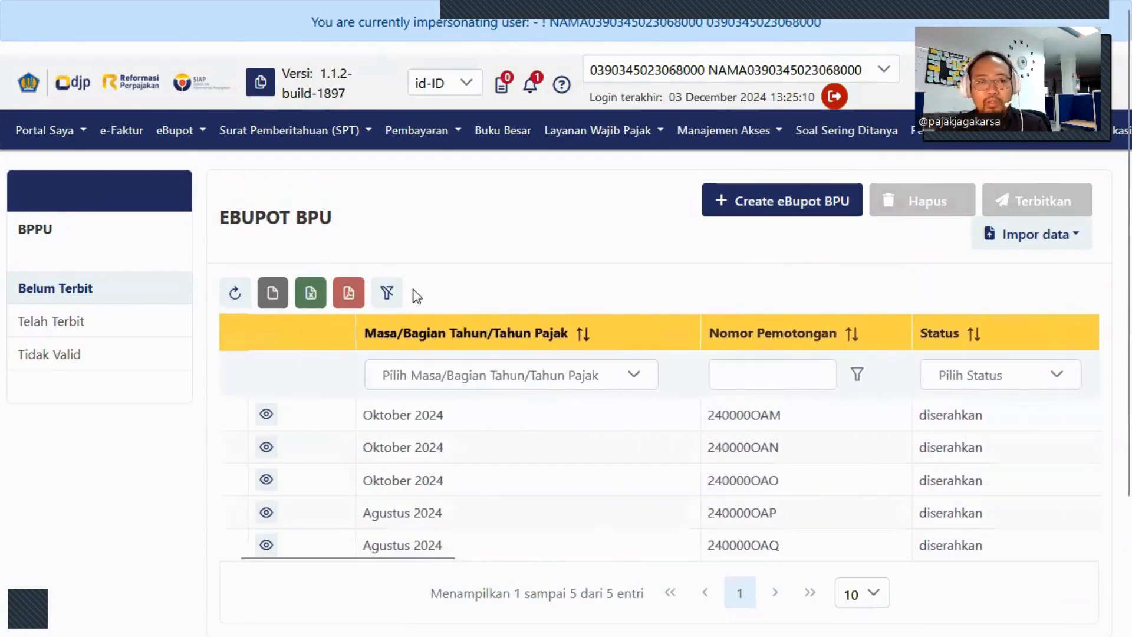
{"action": "left_click", "coordinate": [78, 326]}
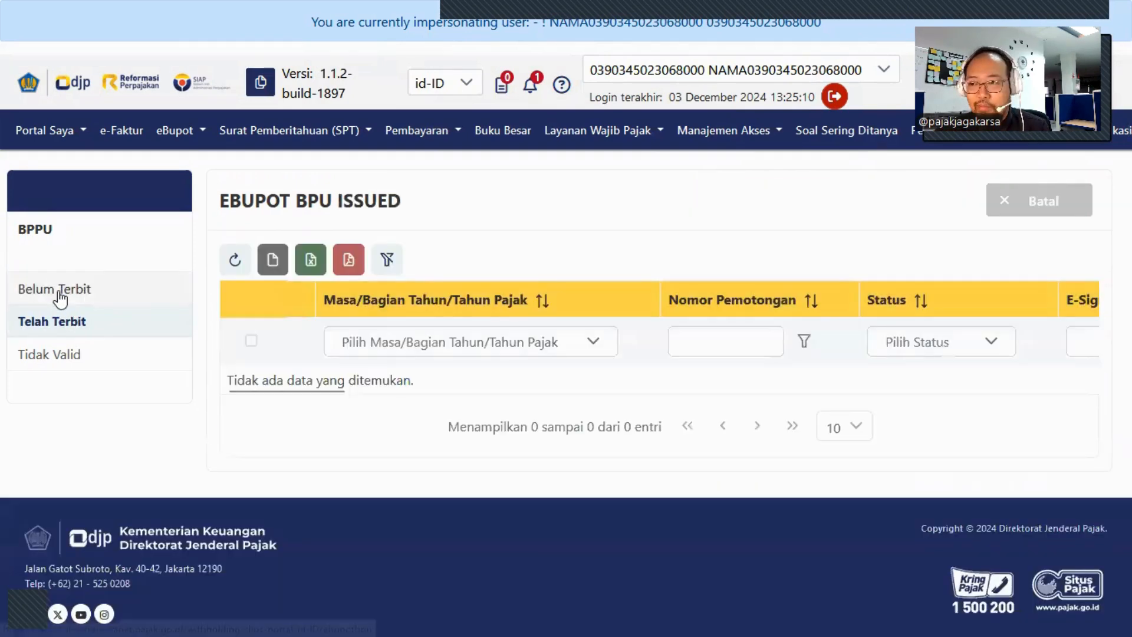
{"action": "left_click", "coordinate": [57, 296]}
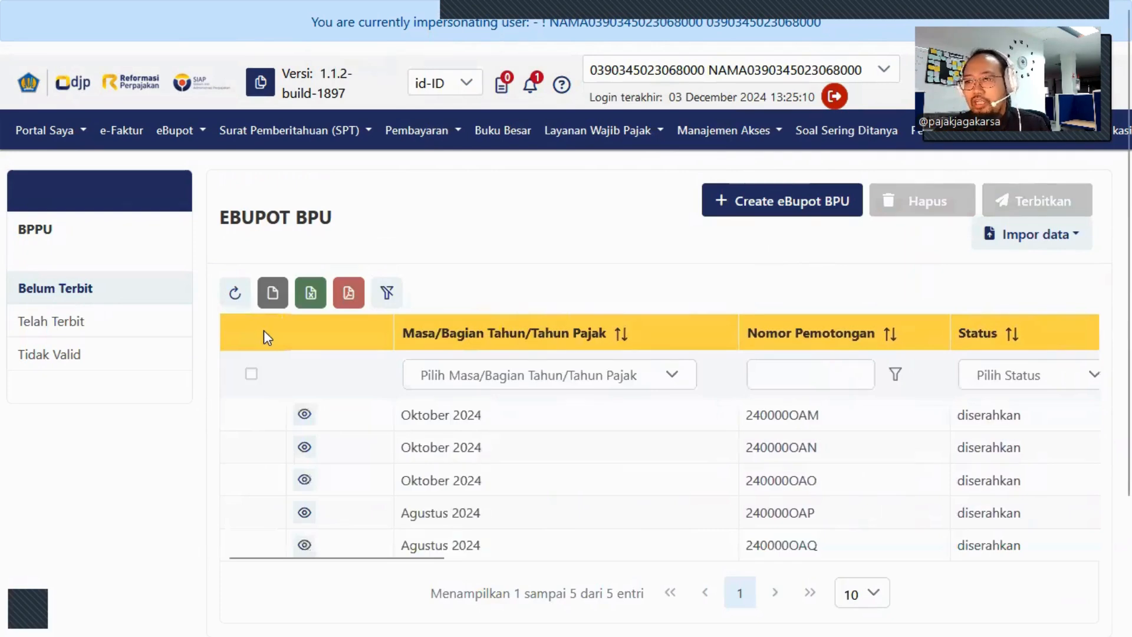